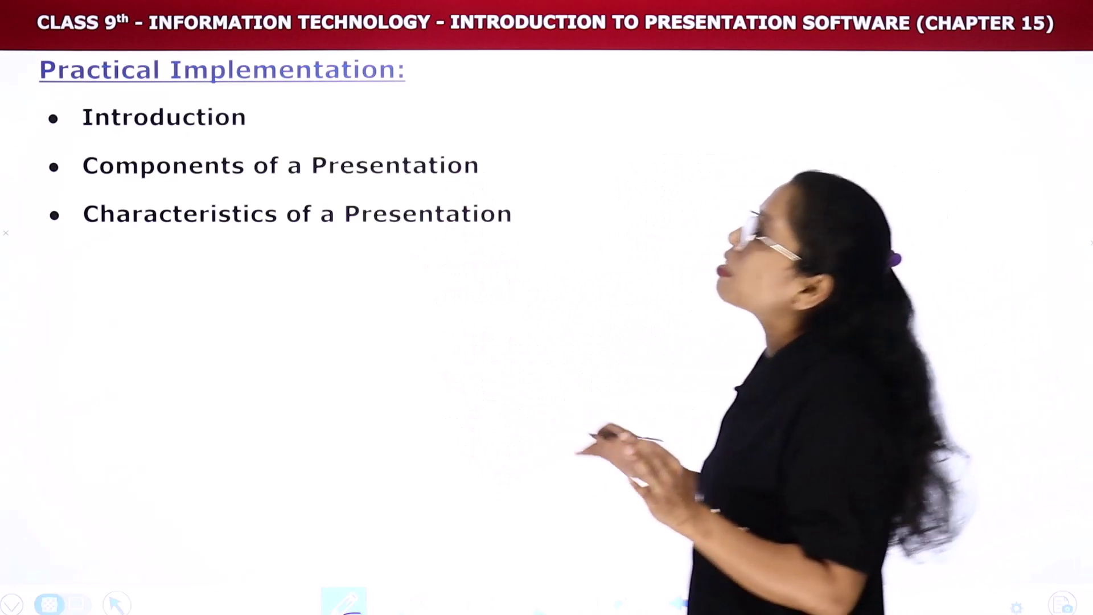
Underline 'Introduction', 'Components' and 'Presentation' in red on the Practical Implementation slide
drag(258, 134, 187, 137)
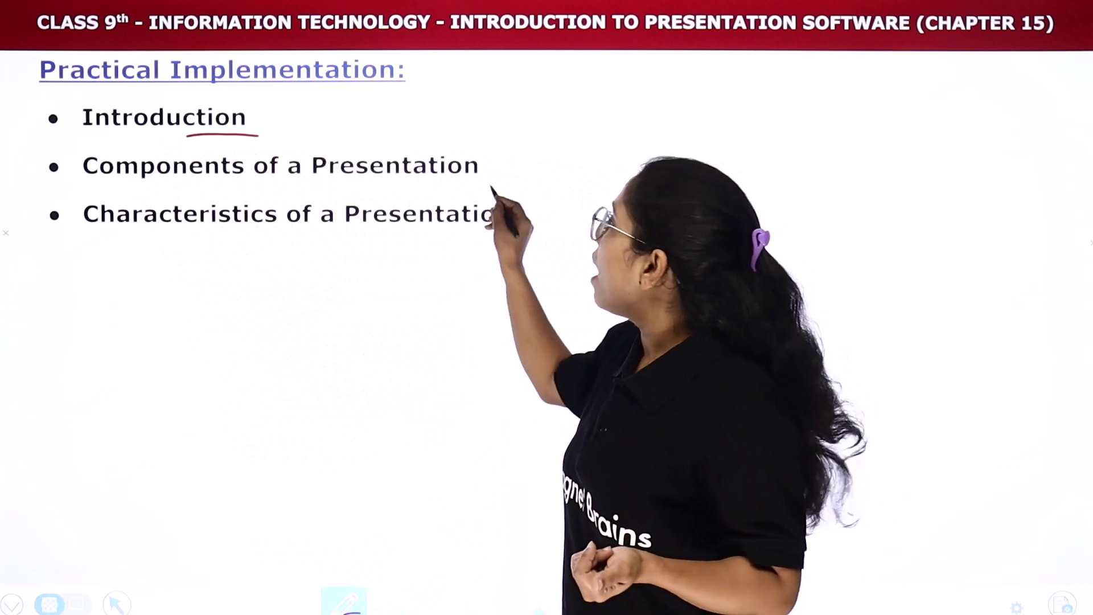
drag(478, 181, 365, 183)
drag(268, 182, 174, 183)
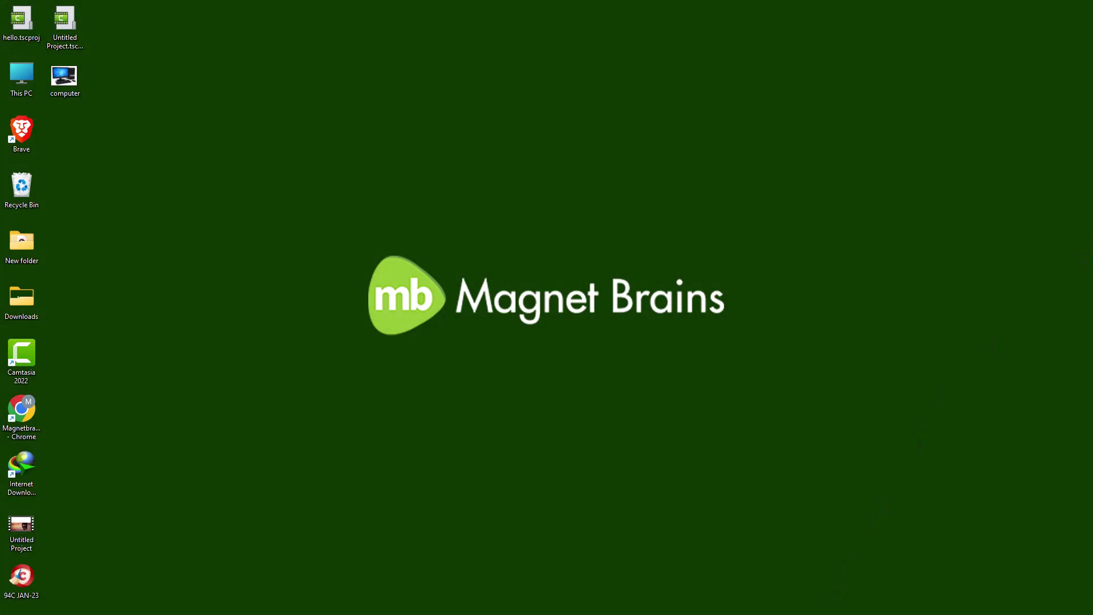
mouse_move(19, 605)
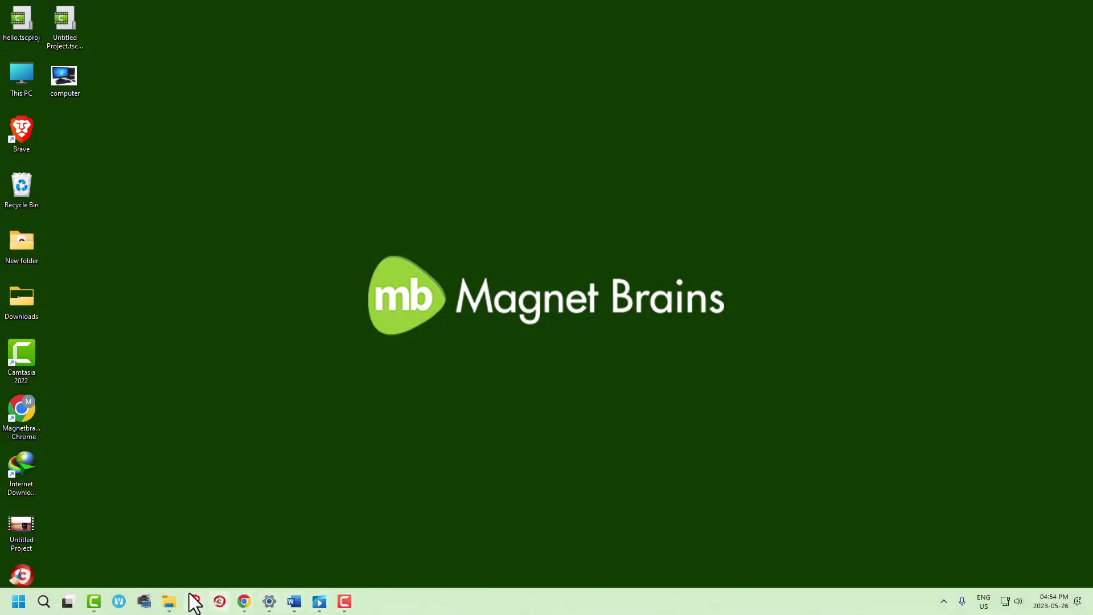
Search the Windows Start menu for 'Powerpoint'
click(18, 602)
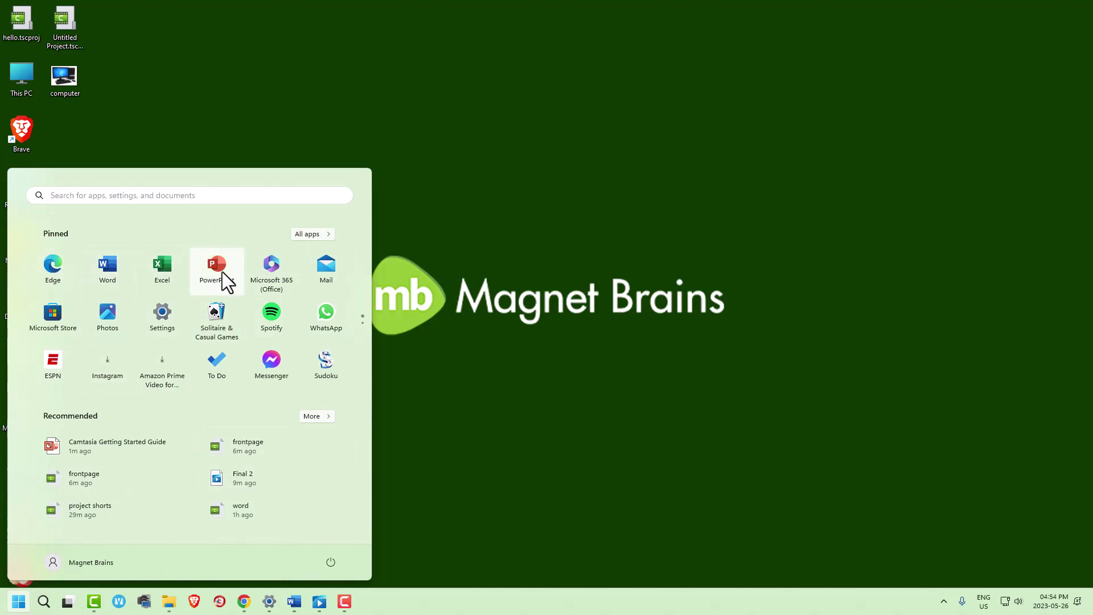
click(212, 195)
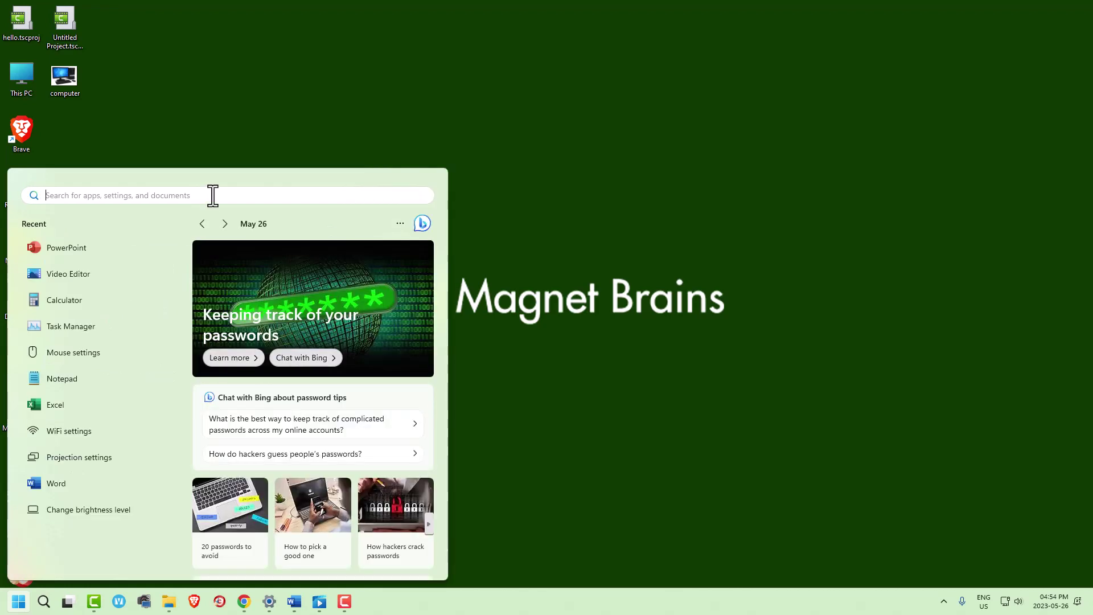
text(Po)
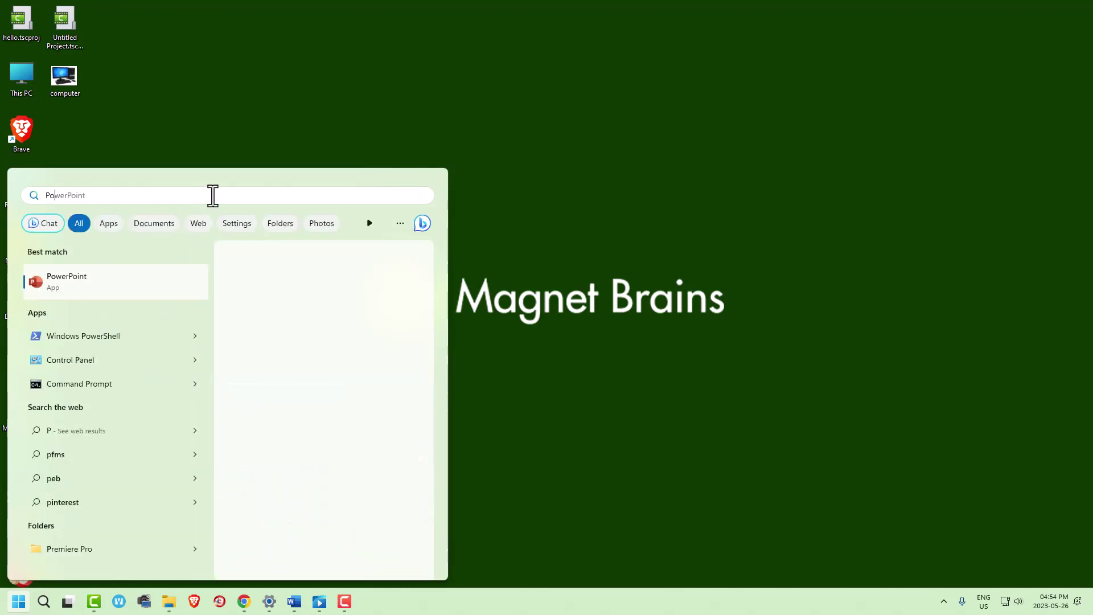
text(werpoint)
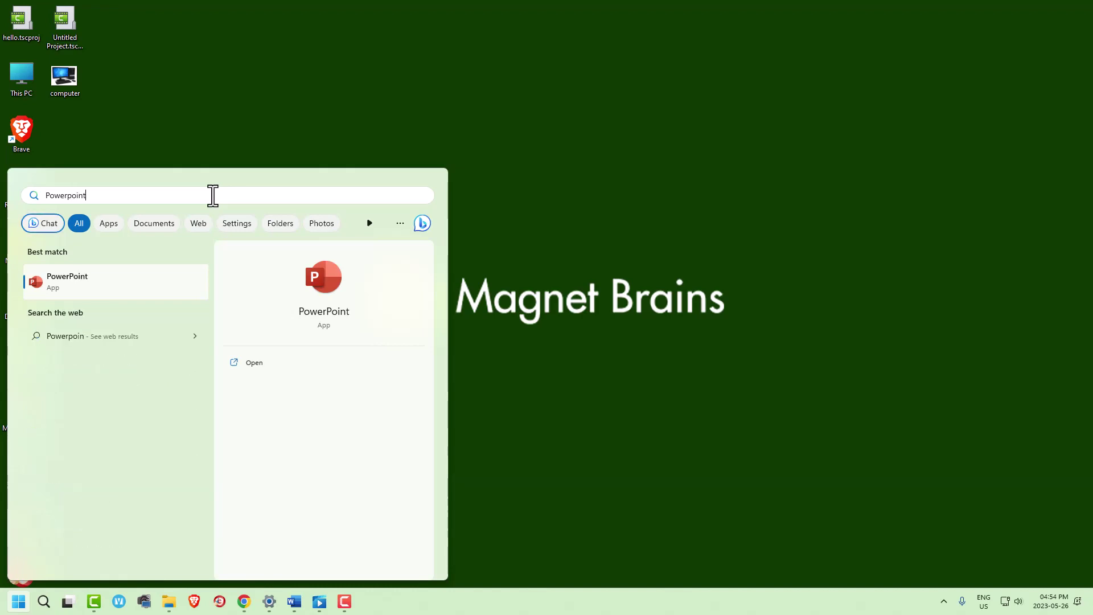
Launch PowerPoint from the best-match search result
click(74, 282)
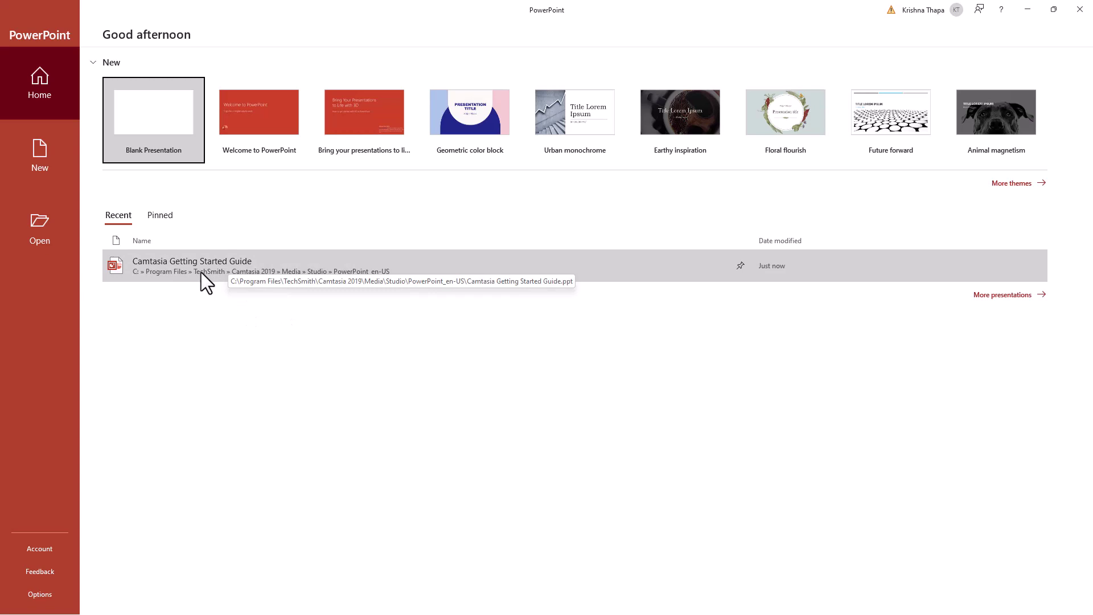
Create a new Blank Presentation from the PowerPoint start screen
click(148, 116)
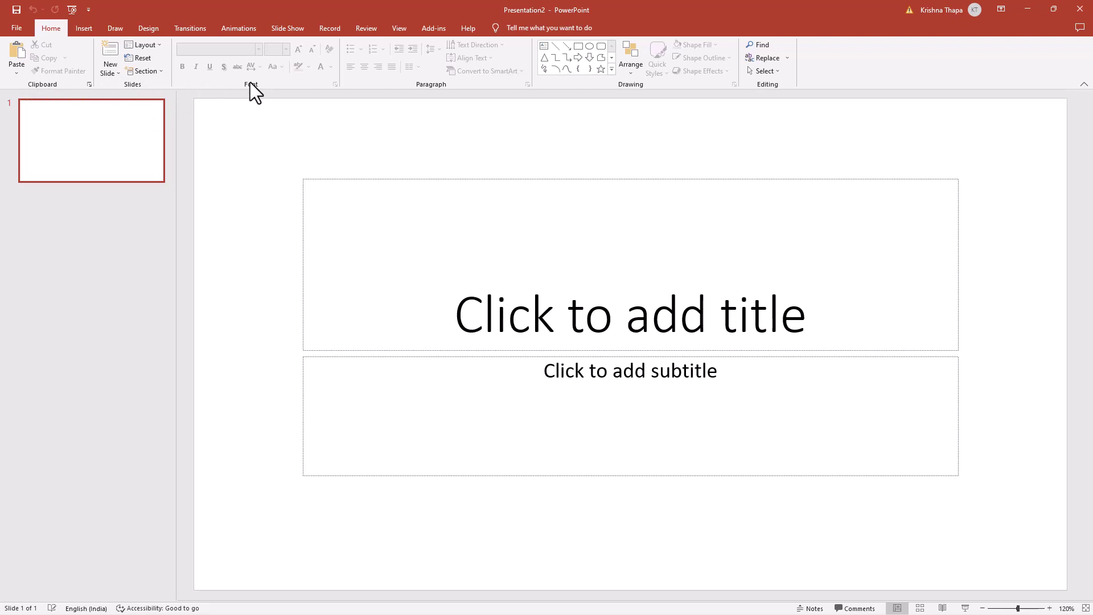
Enter 'Magnet Brains' in the title placeholder, then select the whole title box
click(337, 190)
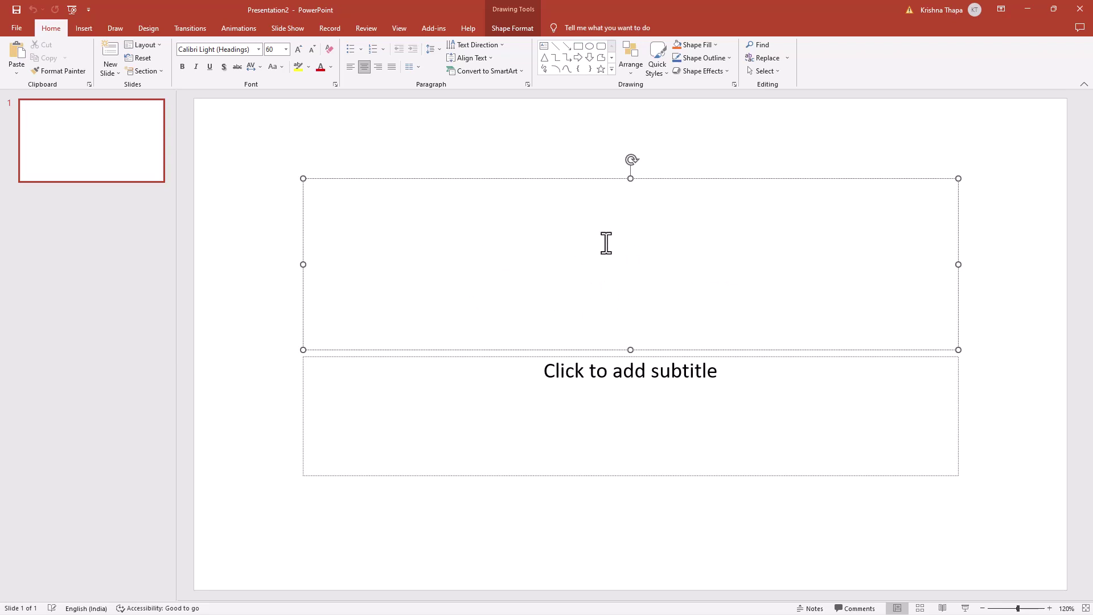
text(MAg)
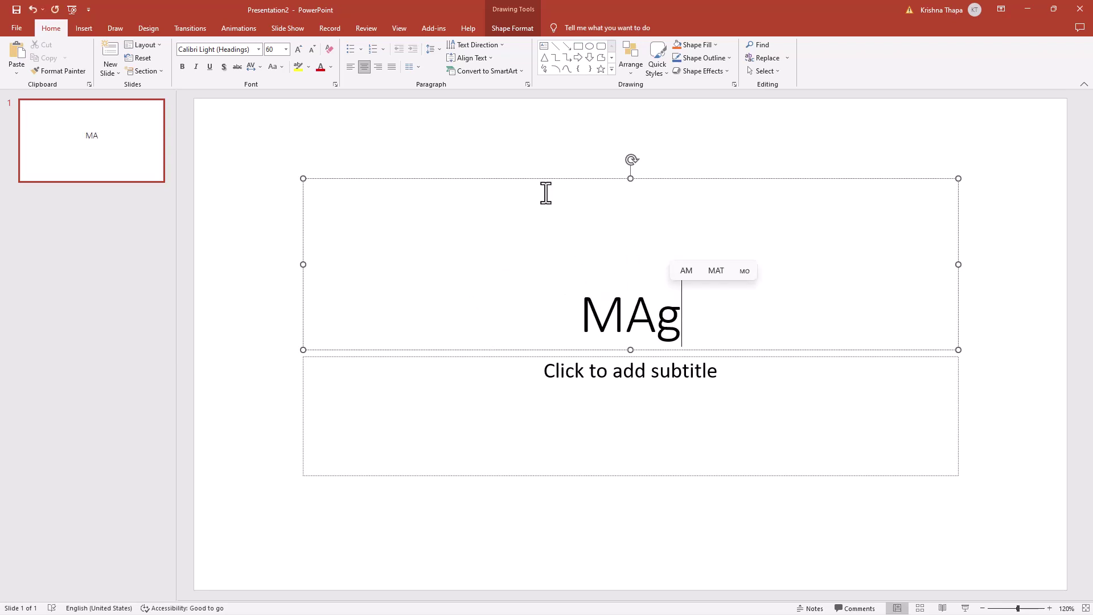
text(net B)
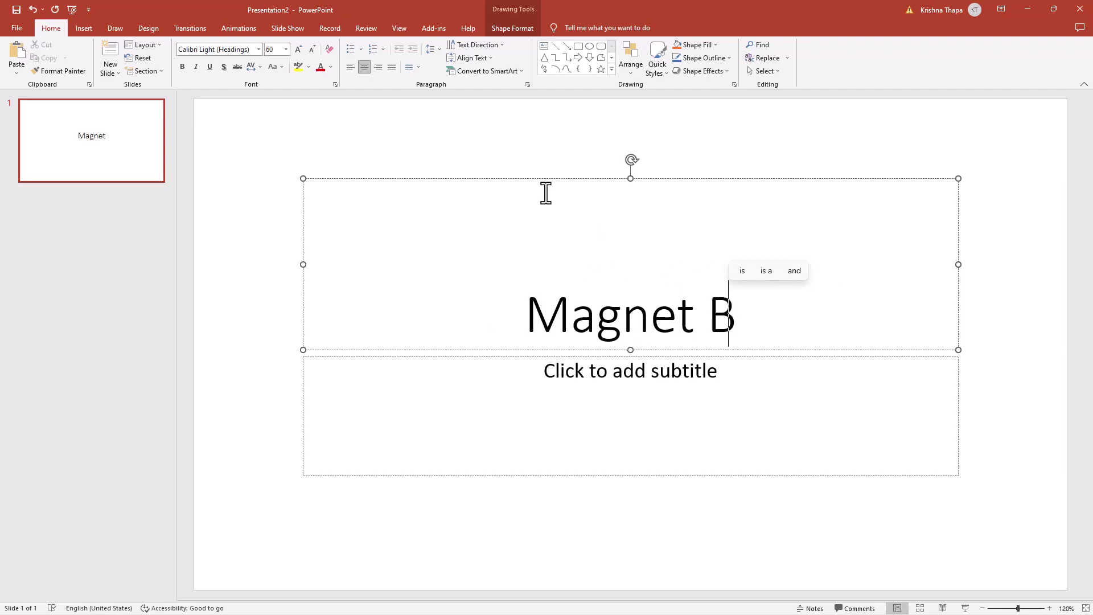
text(rains)
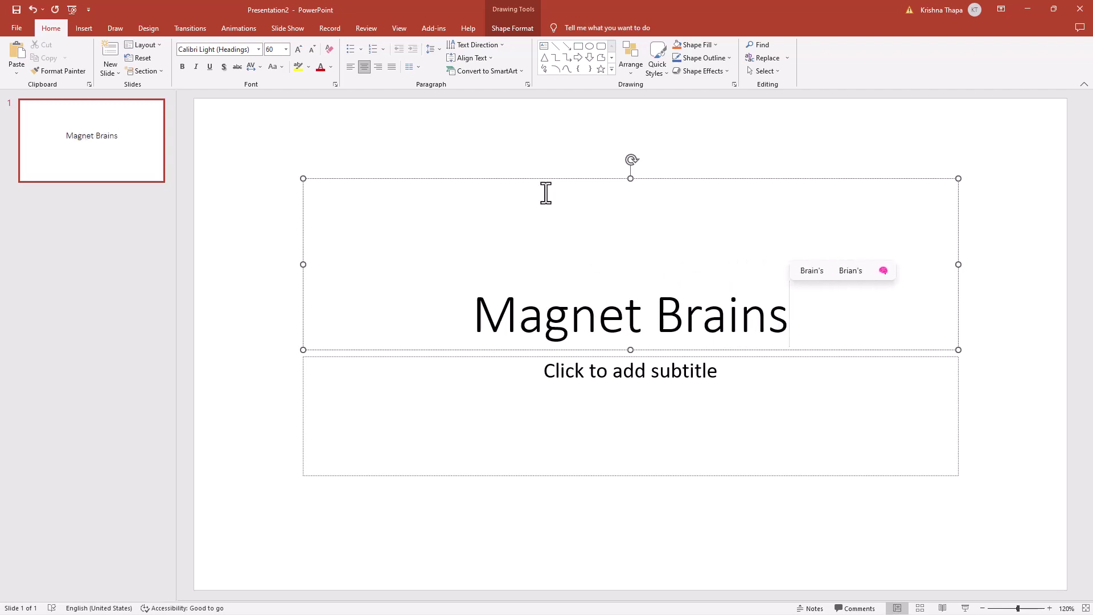
click(462, 357)
click(476, 315)
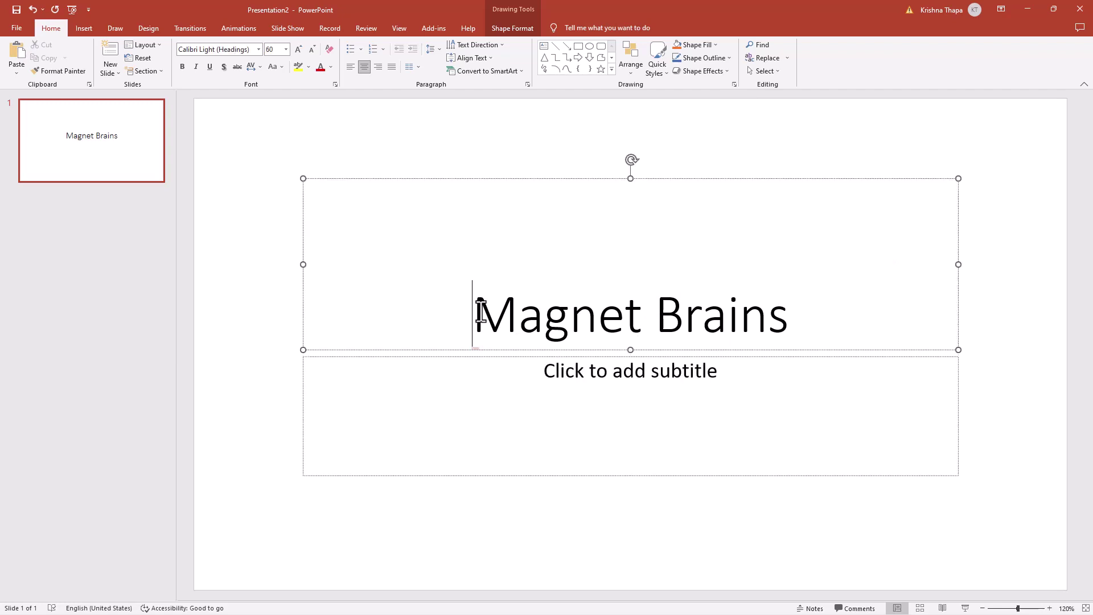
click(511, 180)
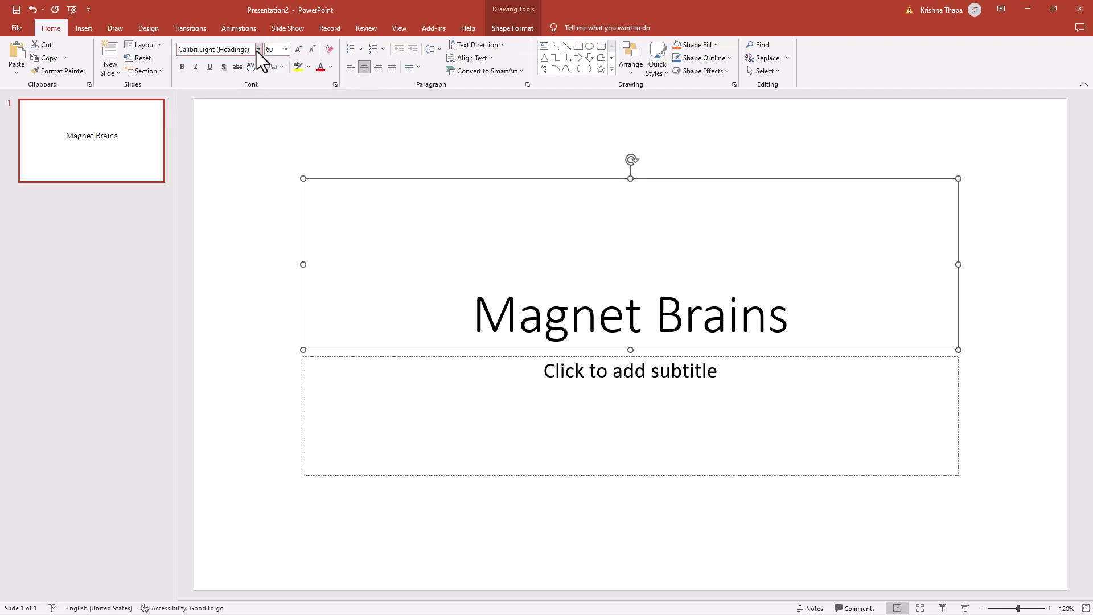
Change the title font to Barlow Condensed Black
click(258, 50)
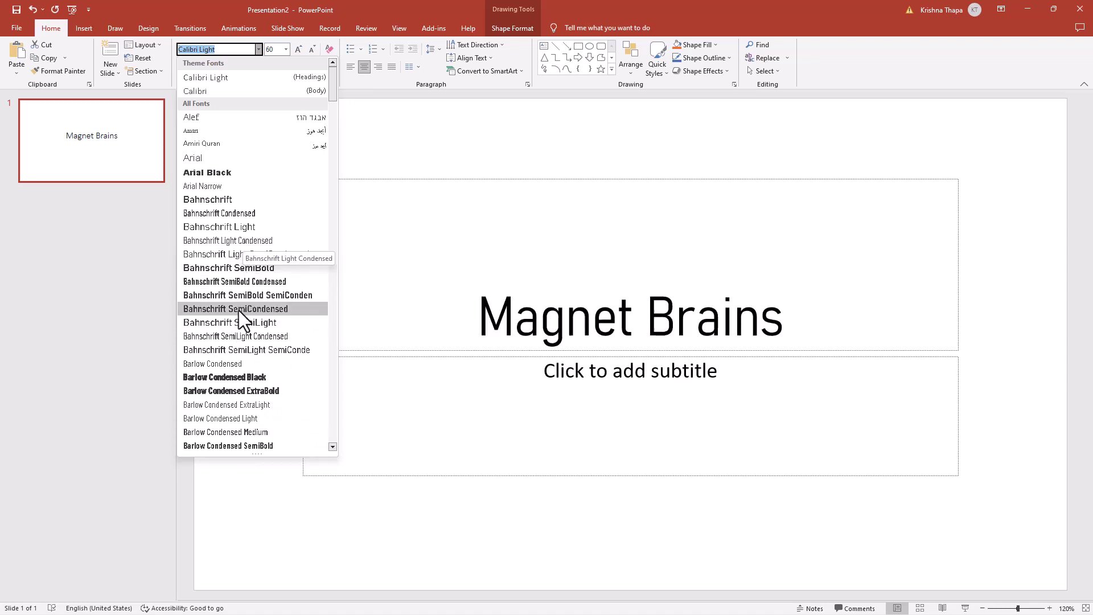
click(238, 376)
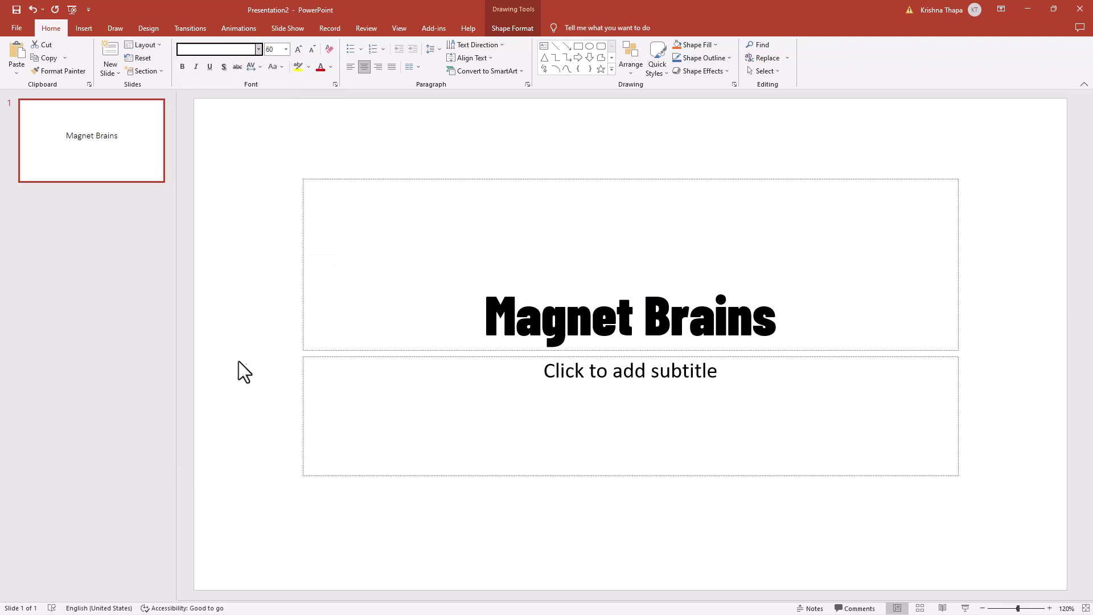
Set the title size to 80, then enlarge it further up to 115
click(285, 49)
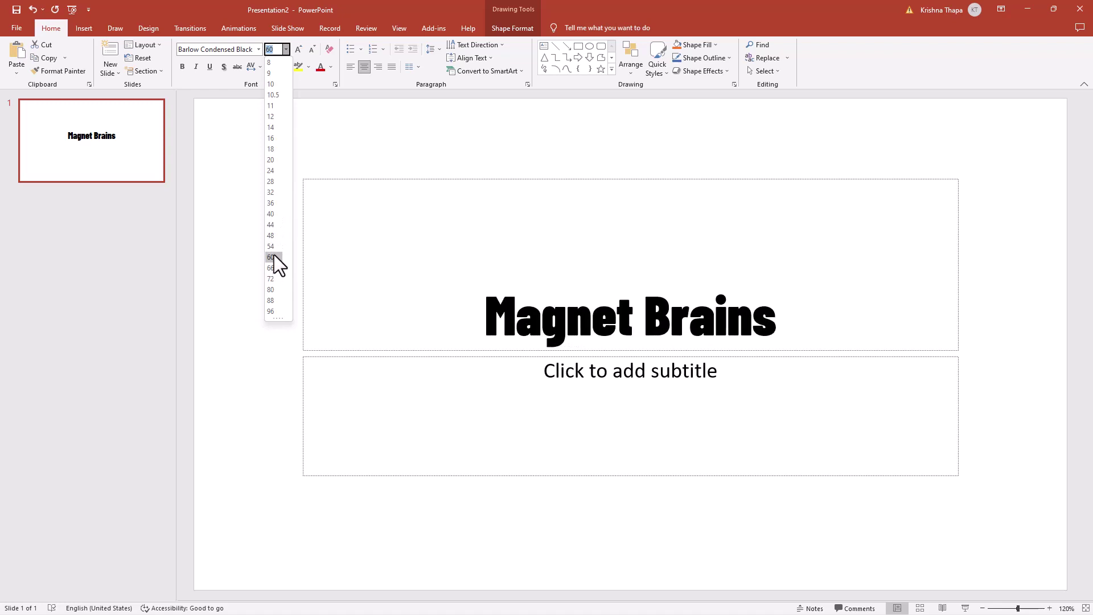
click(274, 288)
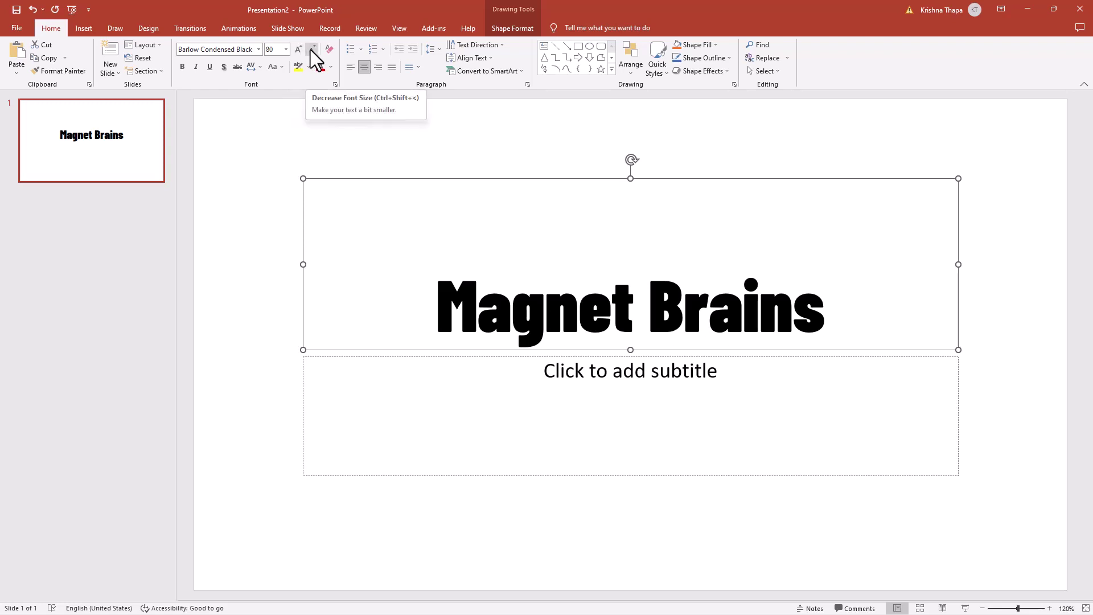
click(297, 49)
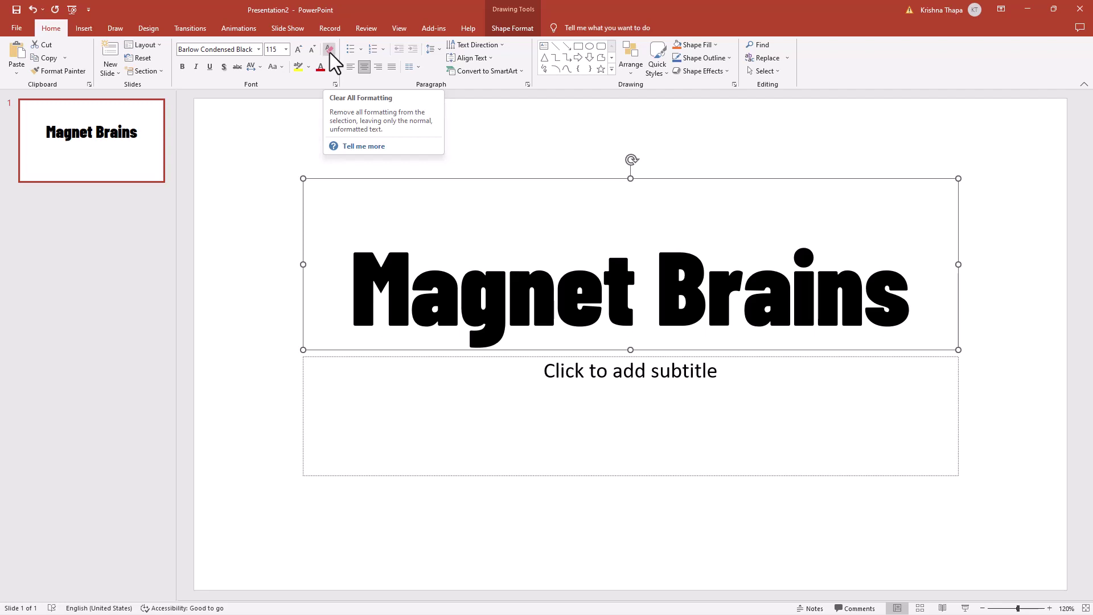
click(330, 50)
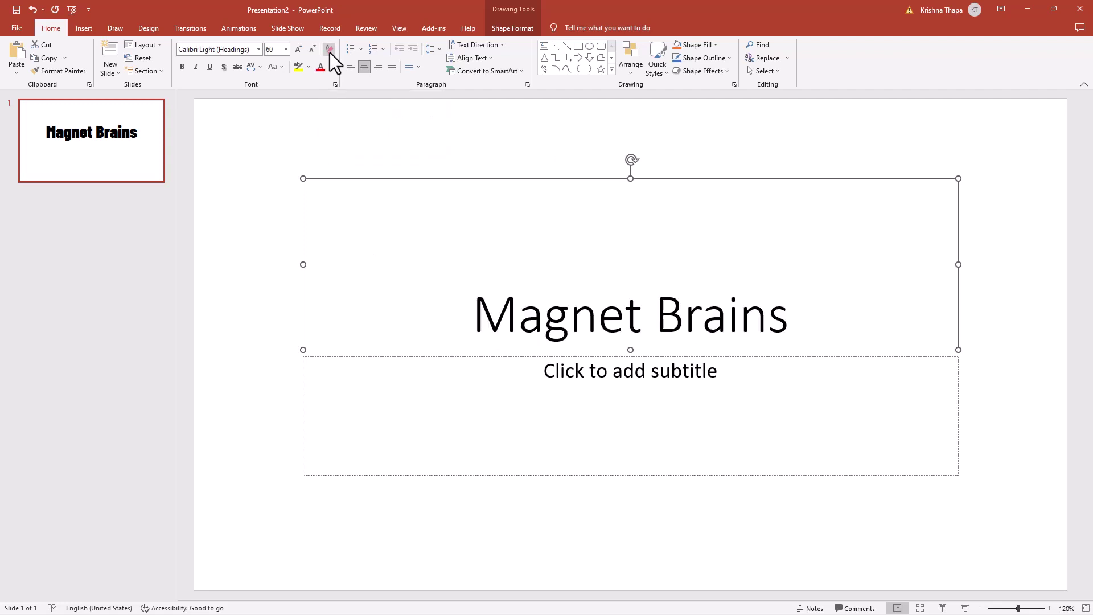
drag(469, 311, 790, 342)
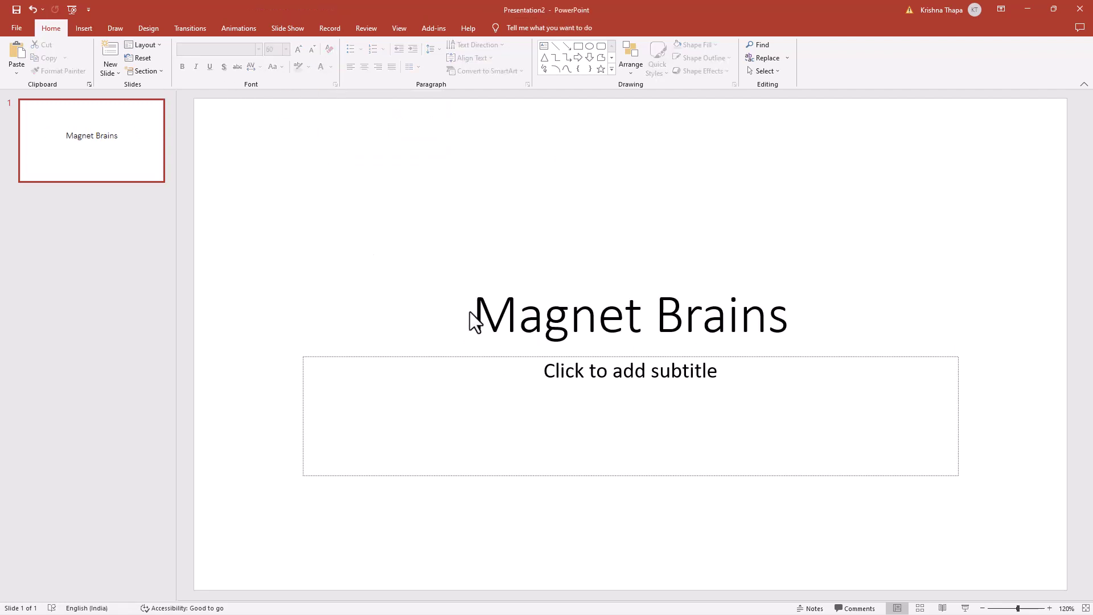
click(794, 341)
click(515, 333)
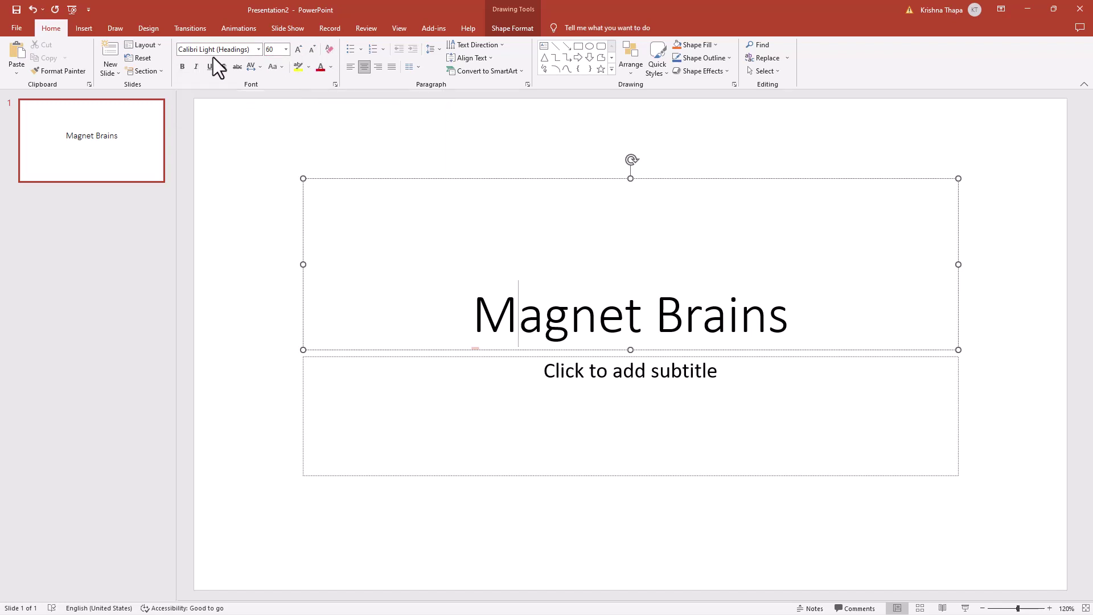
Apply bold, italic and underline to 'Magnet', then underline the entire title
click(184, 67)
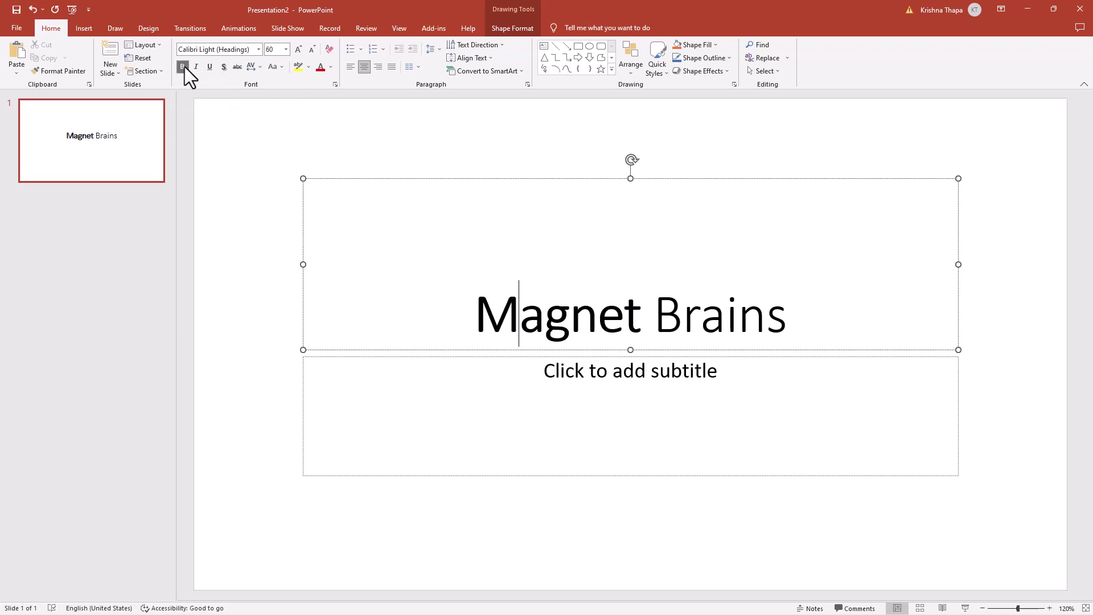
click(193, 67)
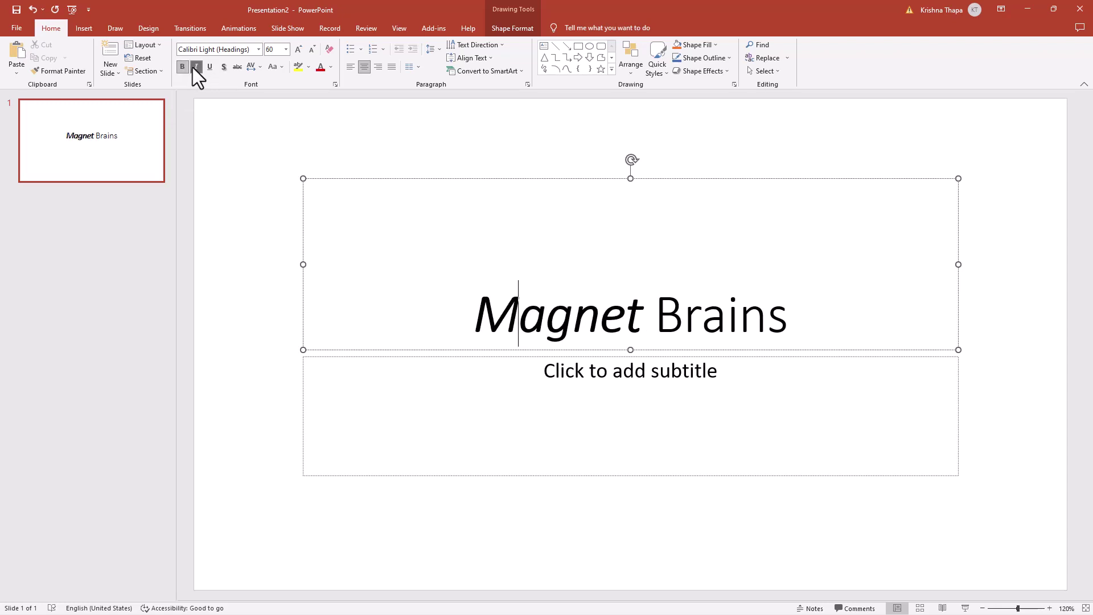
click(208, 67)
click(313, 179)
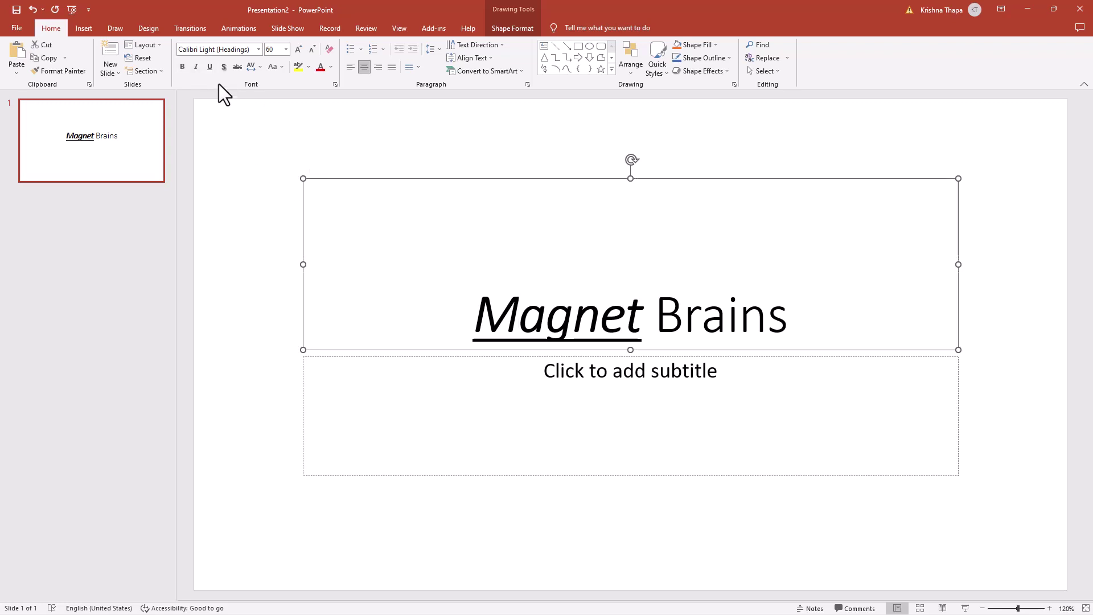
click(208, 70)
click(208, 70)
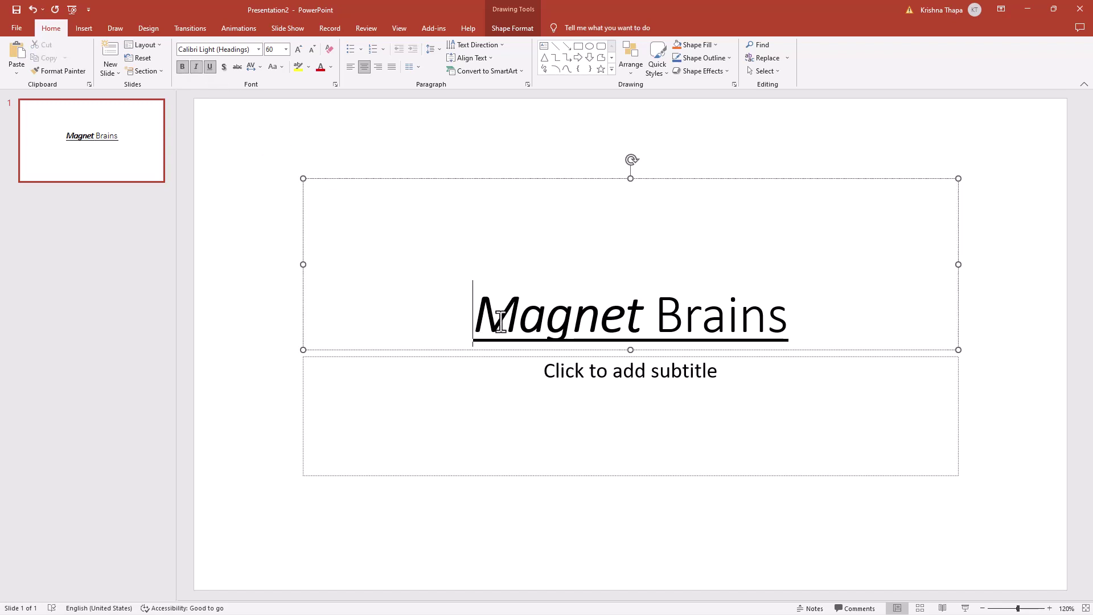
Remove bold and italics from 'Magnet', then make the whole title bold with Ctrl+B
drag(483, 316, 658, 342)
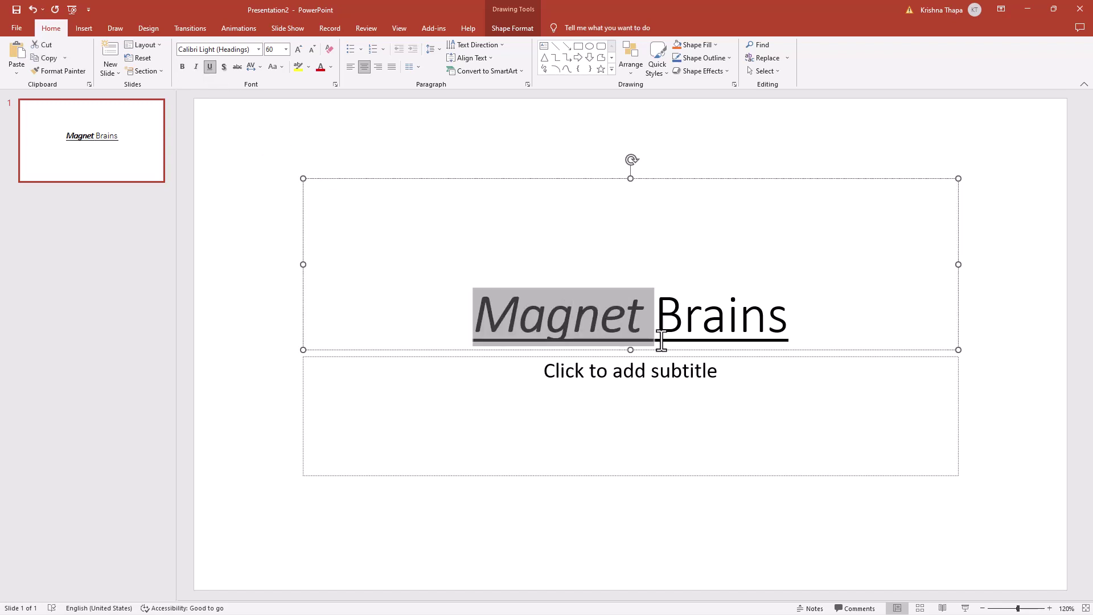
click(183, 68)
click(195, 67)
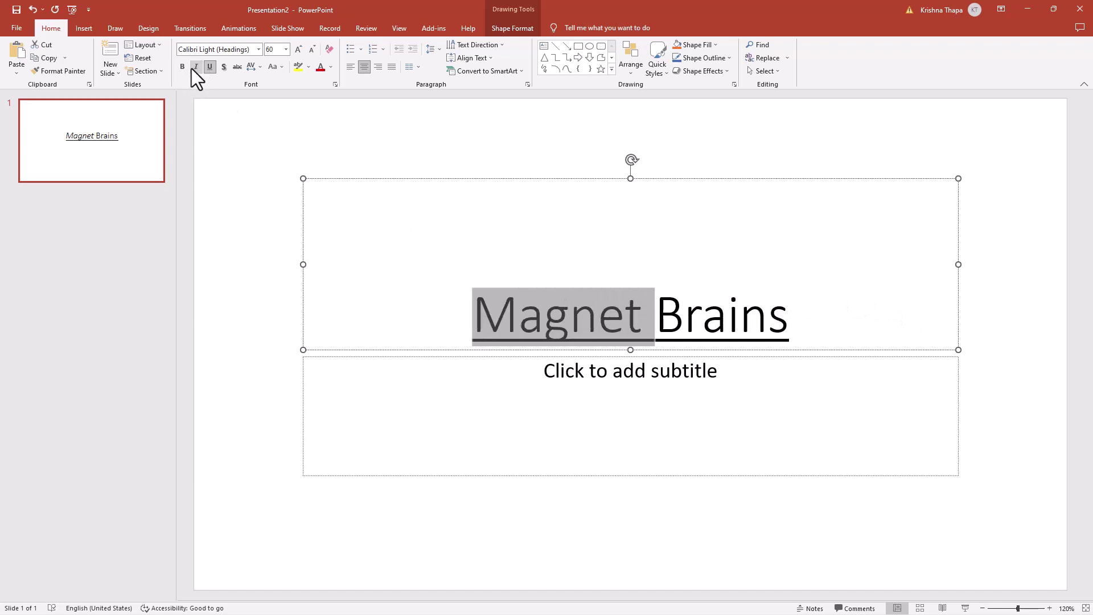
key(Escape)
key(ctrl+b)
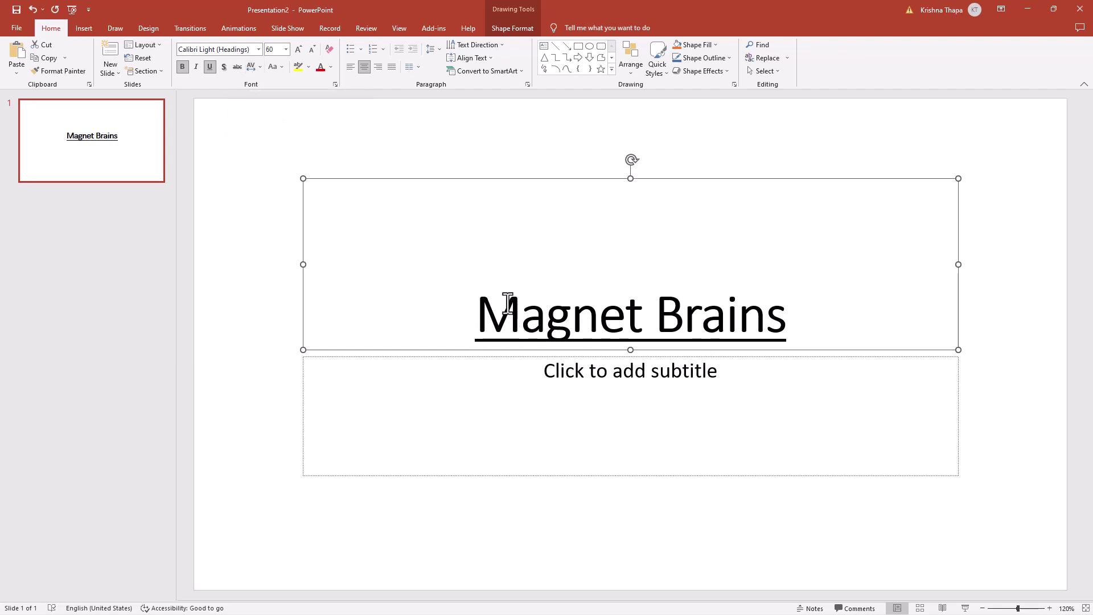
click(248, 67)
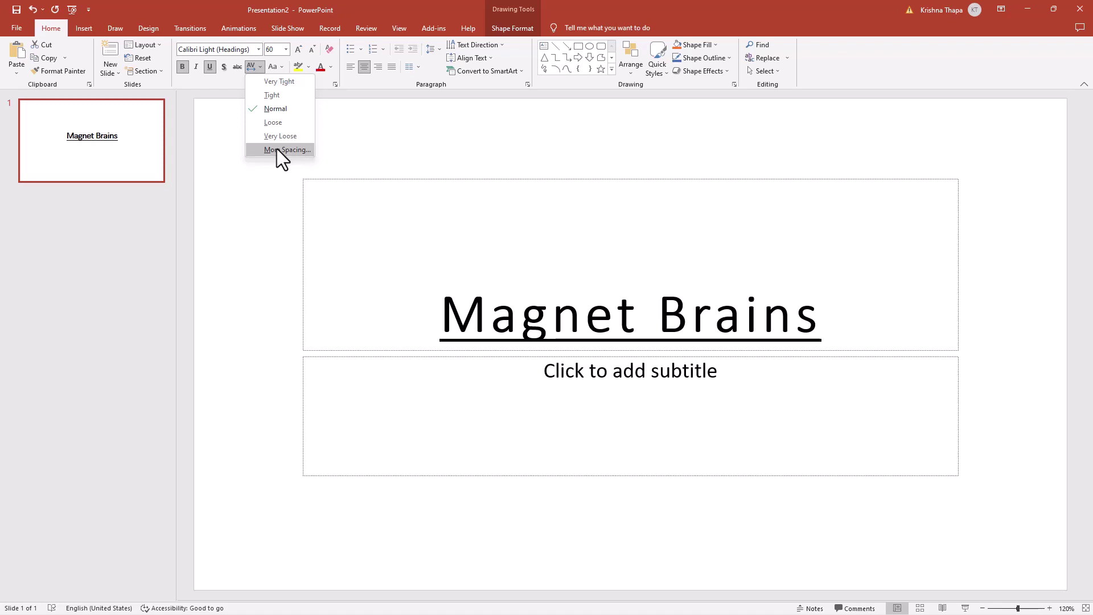
click(275, 109)
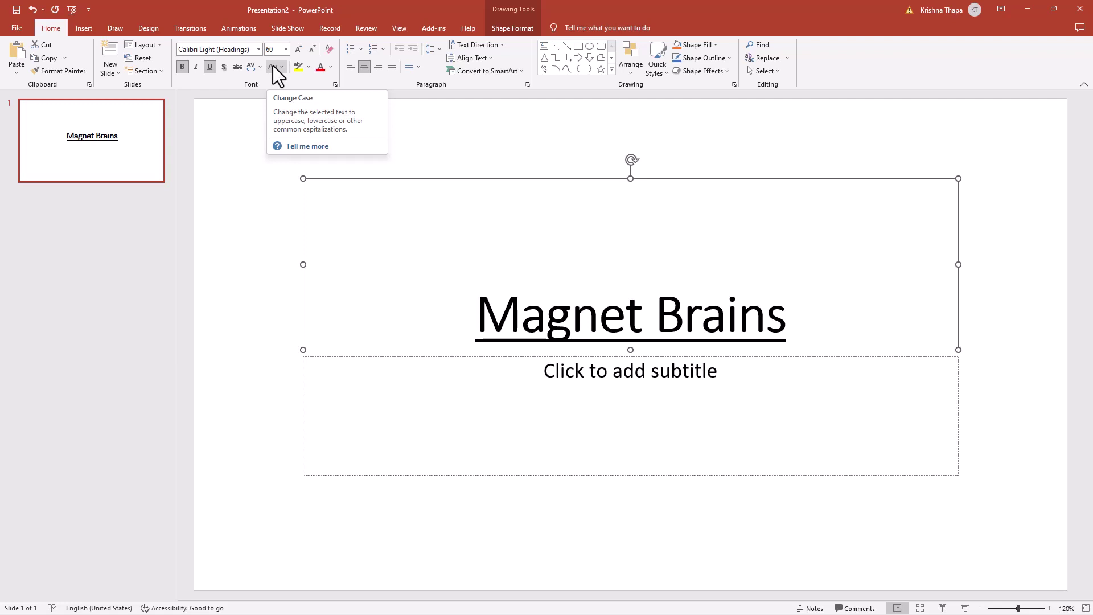
Try Sentence case and lowercase on the title, then switch it to UPPERCASE
click(272, 67)
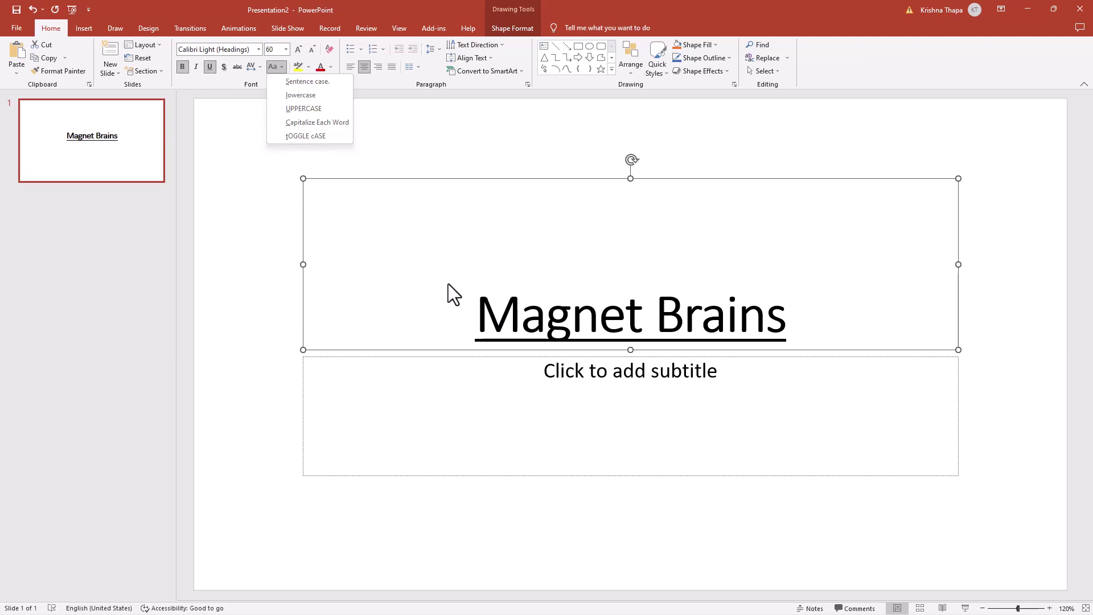
click(315, 79)
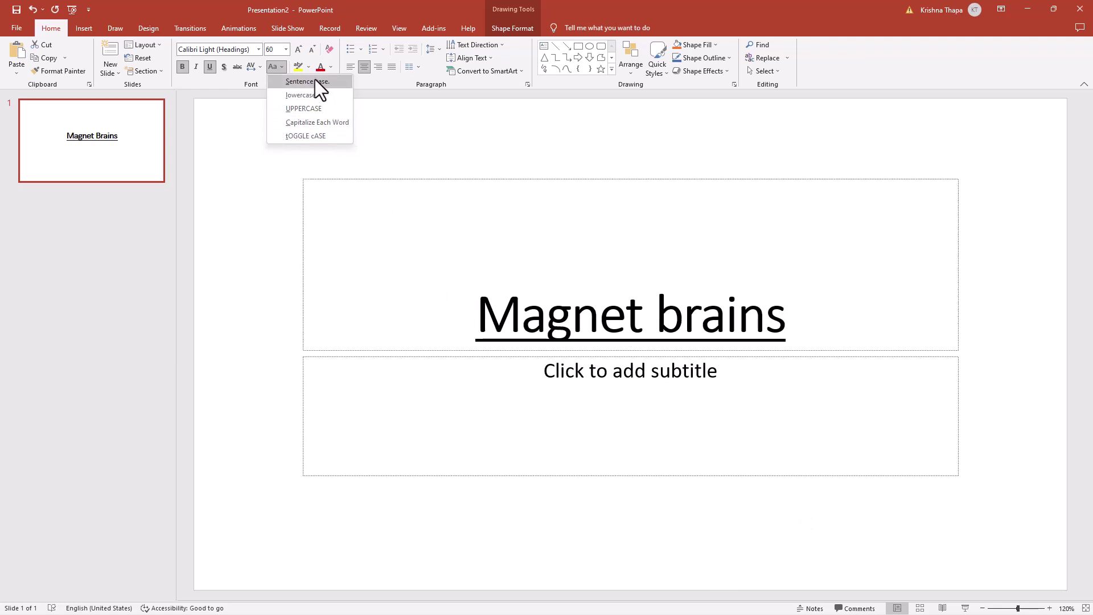
click(306, 96)
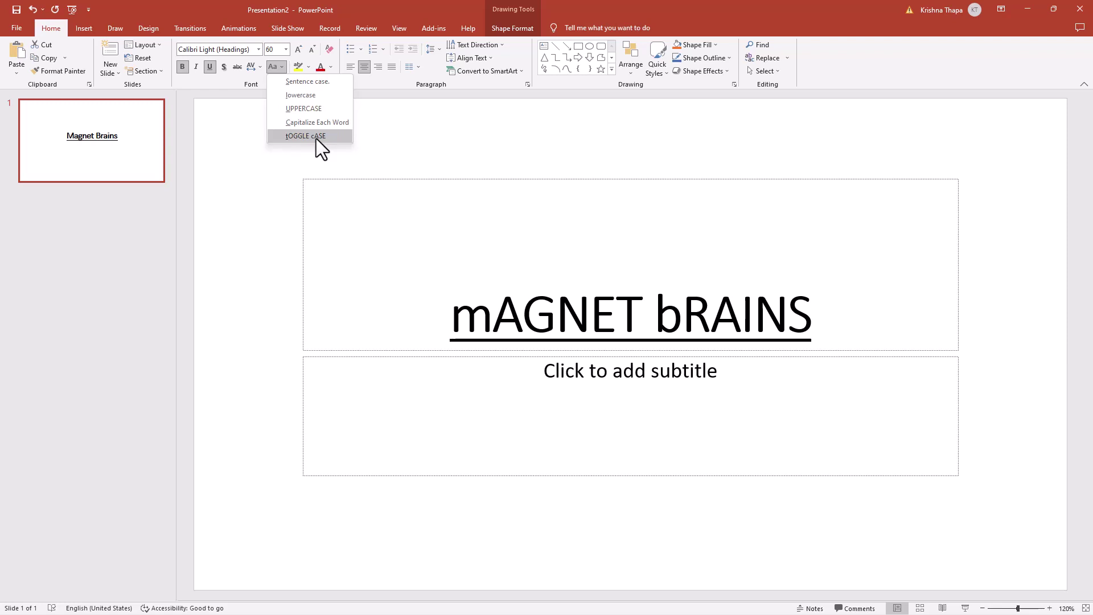
click(321, 82)
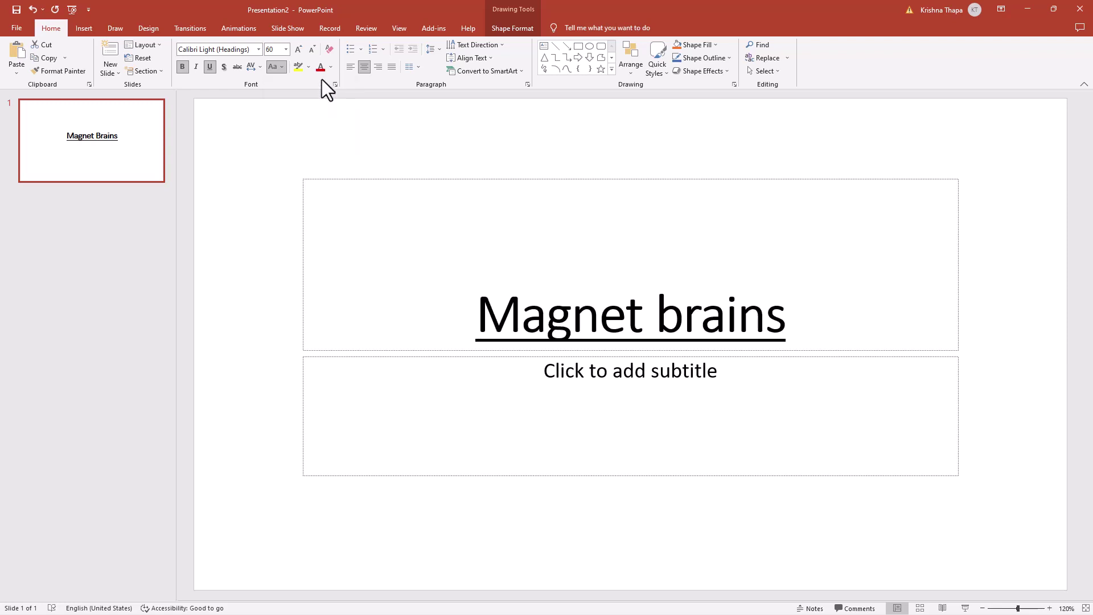
click(278, 66)
click(288, 108)
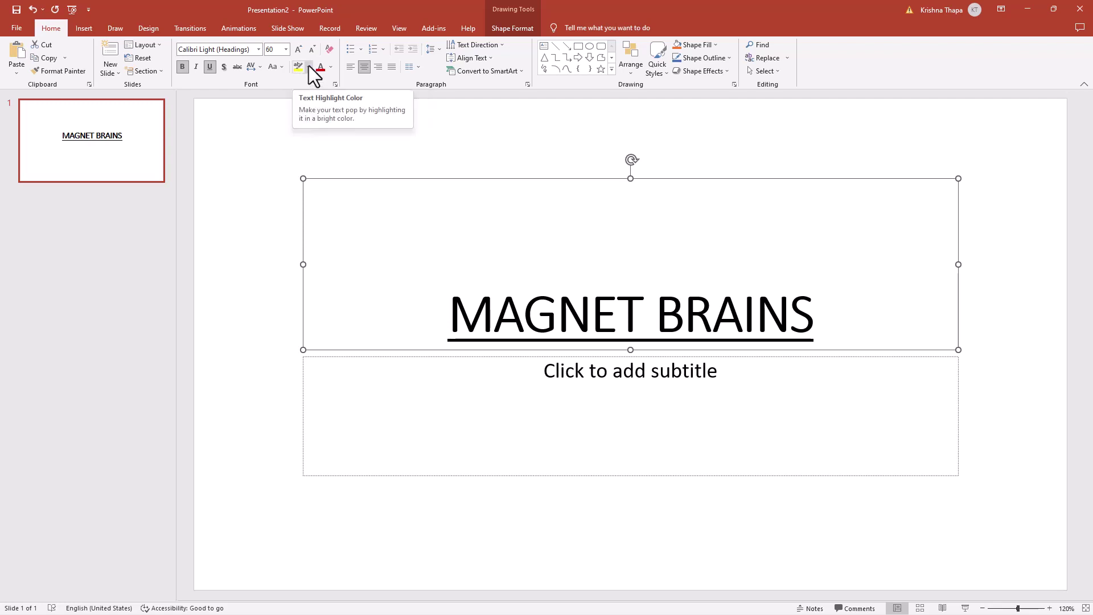
Highlight the title in light grey and set its text colour to black via More Colors
click(309, 66)
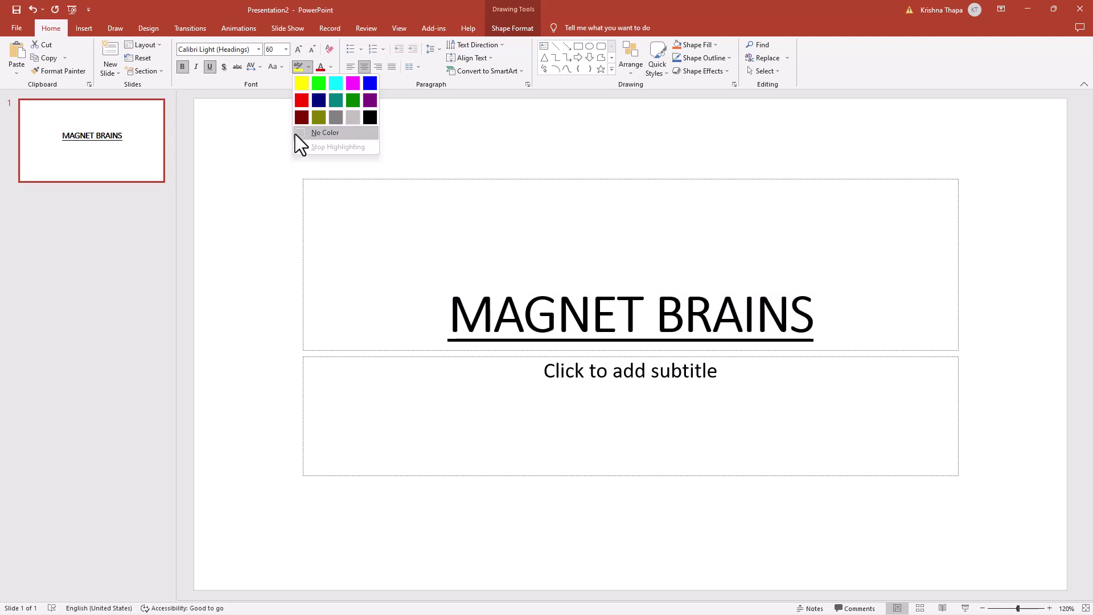
click(354, 114)
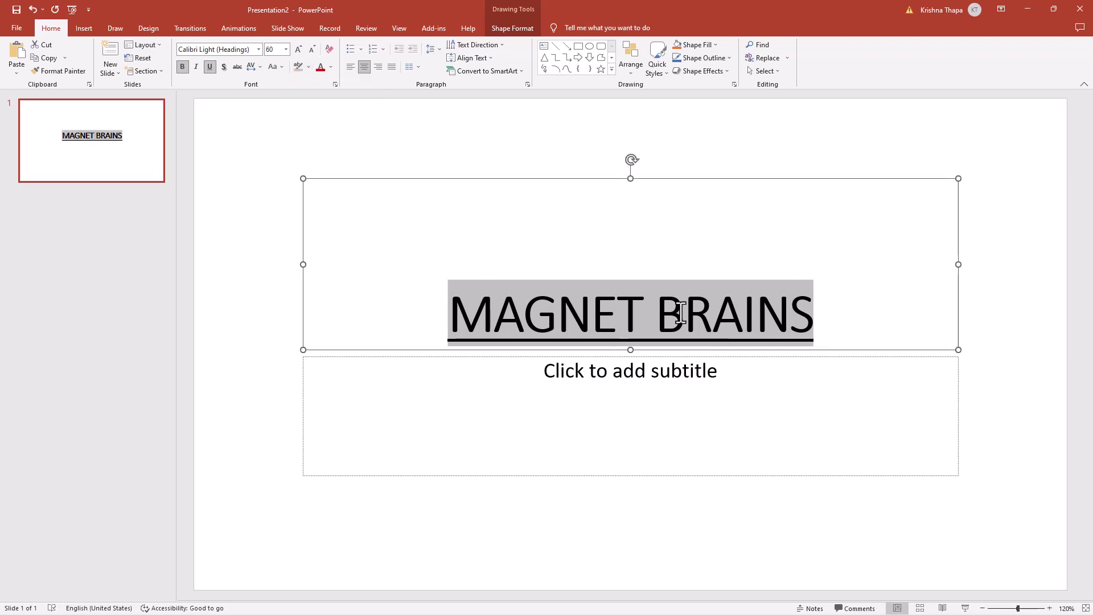
click(329, 66)
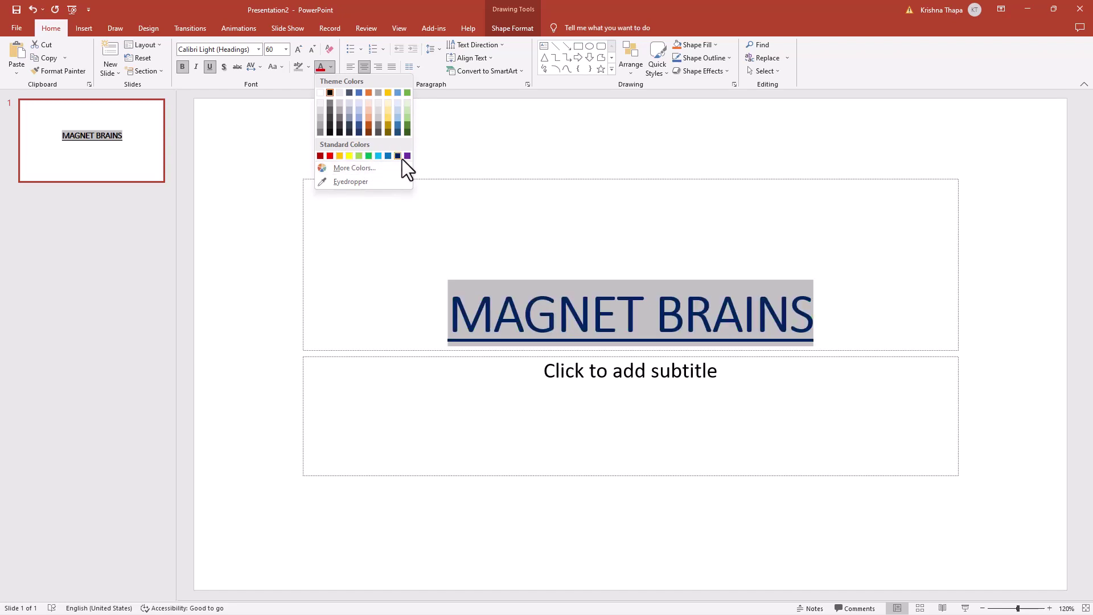
click(364, 168)
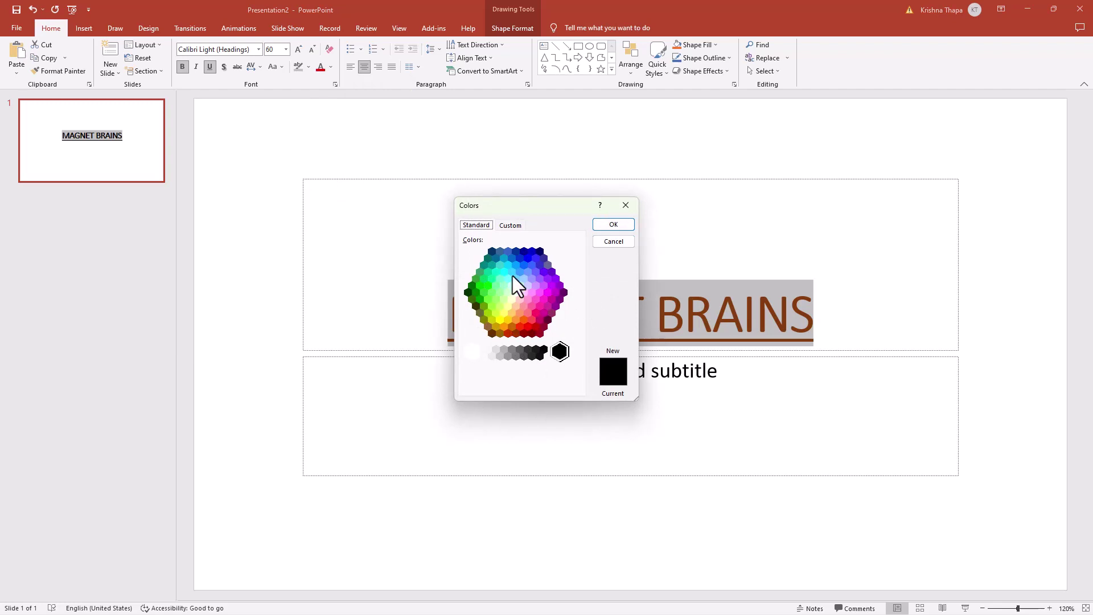
click(511, 226)
click(610, 224)
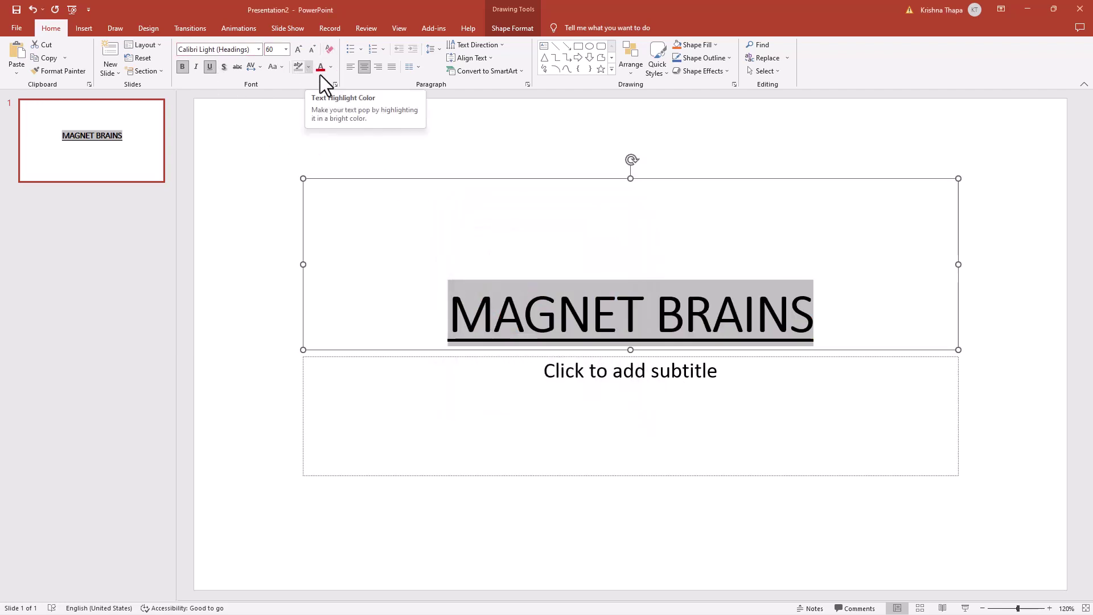
In the title's Font dialog, review font colour and underline options, keeping the single black underline
click(335, 84)
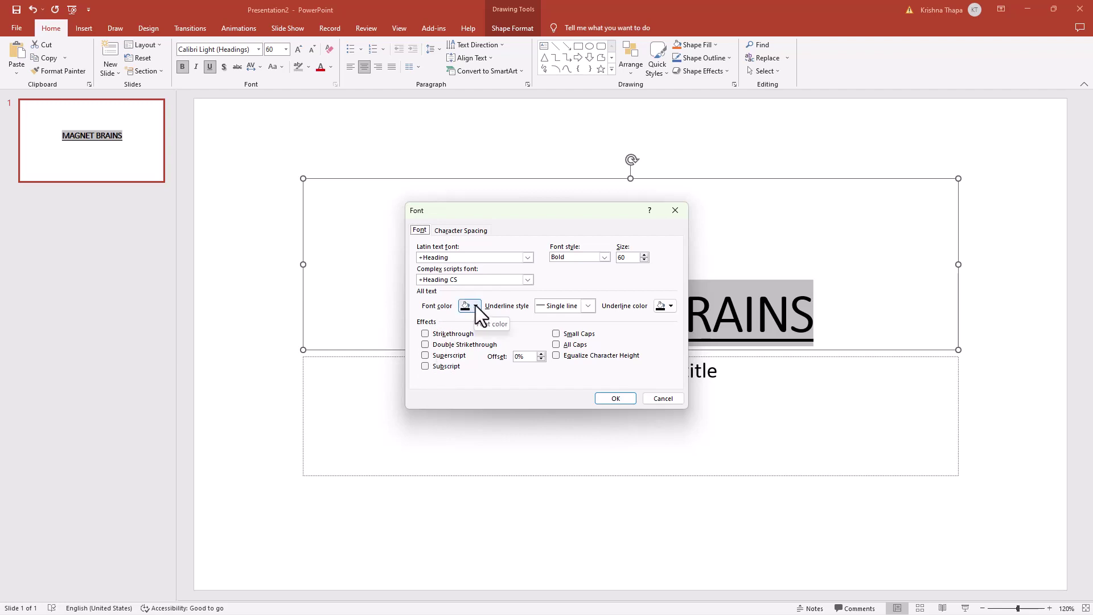
click(476, 306)
click(650, 329)
click(588, 308)
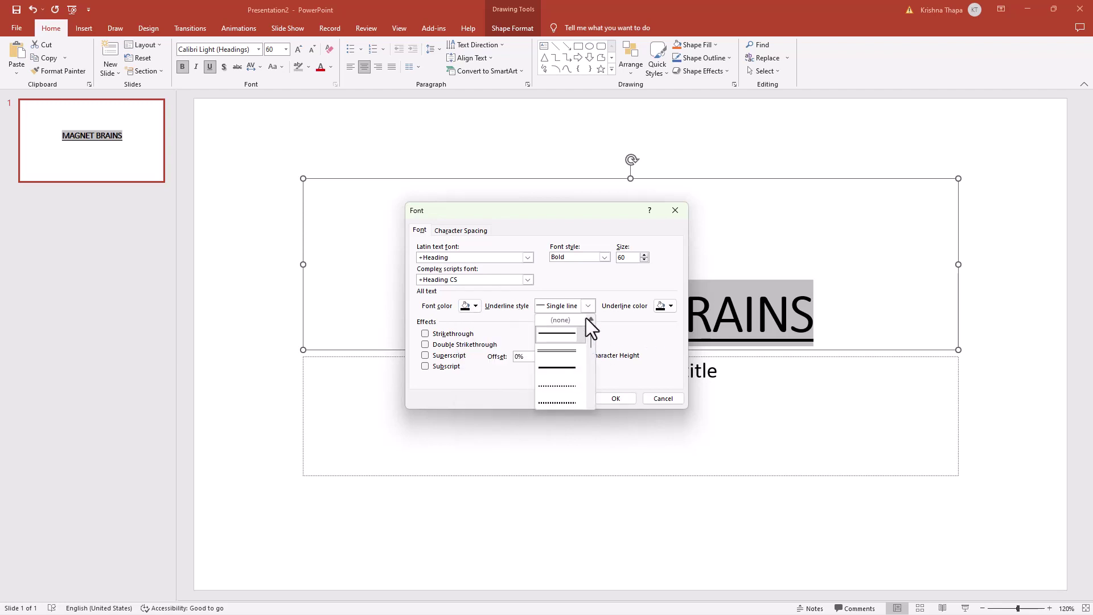
click(655, 327)
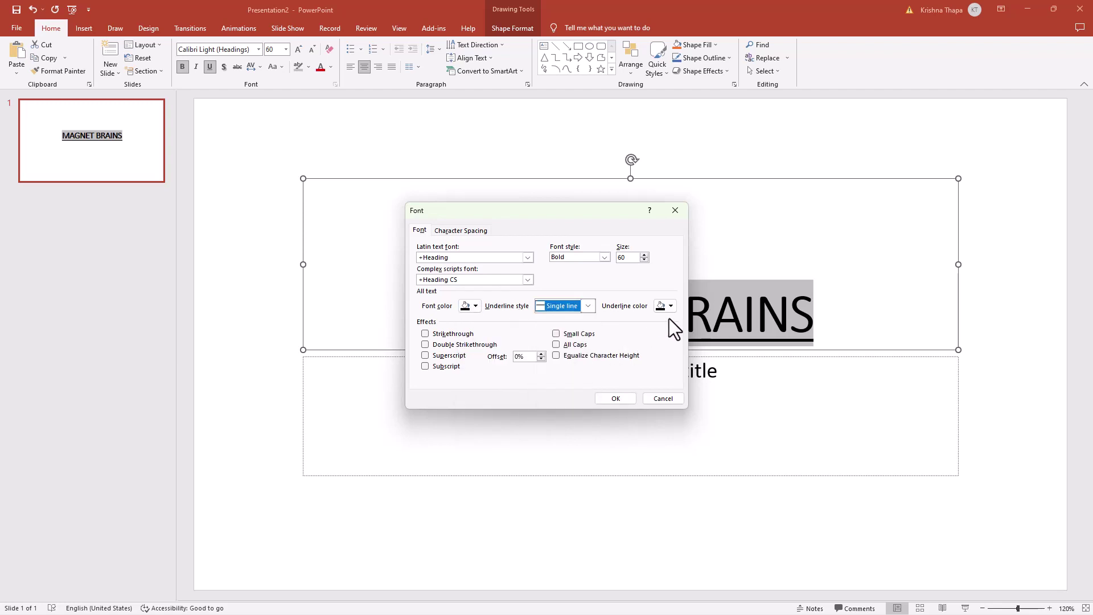
click(671, 307)
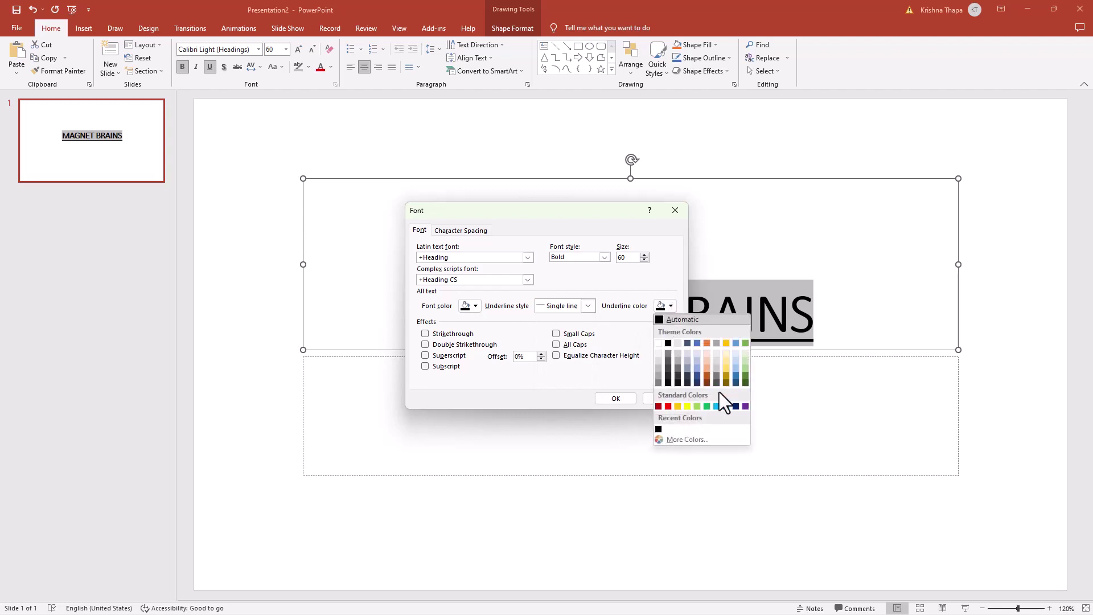
click(617, 326)
Leave the font style at Bold and show the Character Spacing settings
click(604, 257)
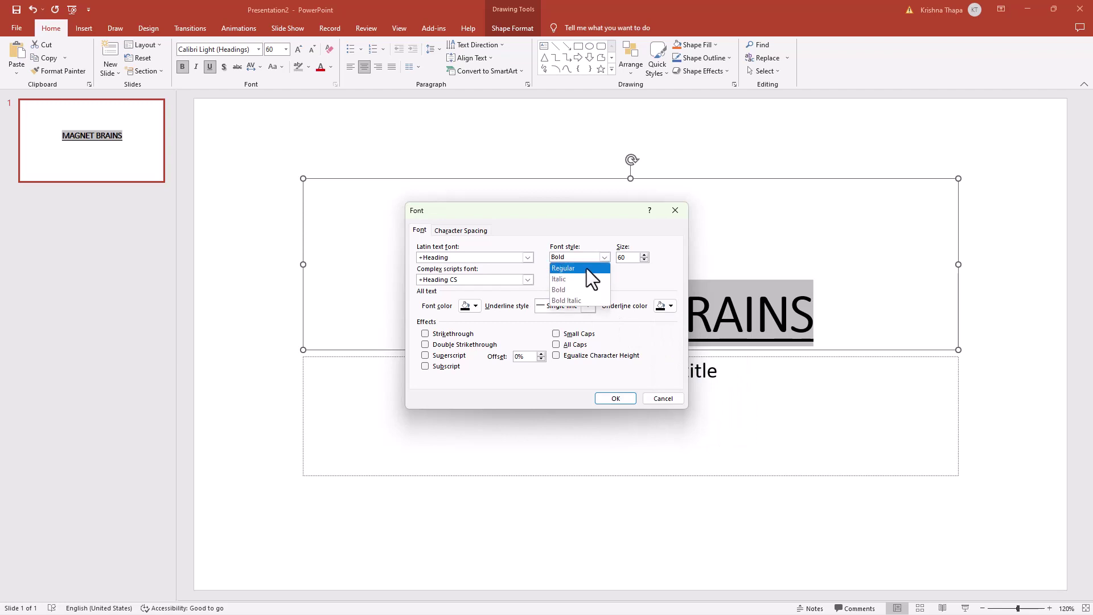
click(647, 265)
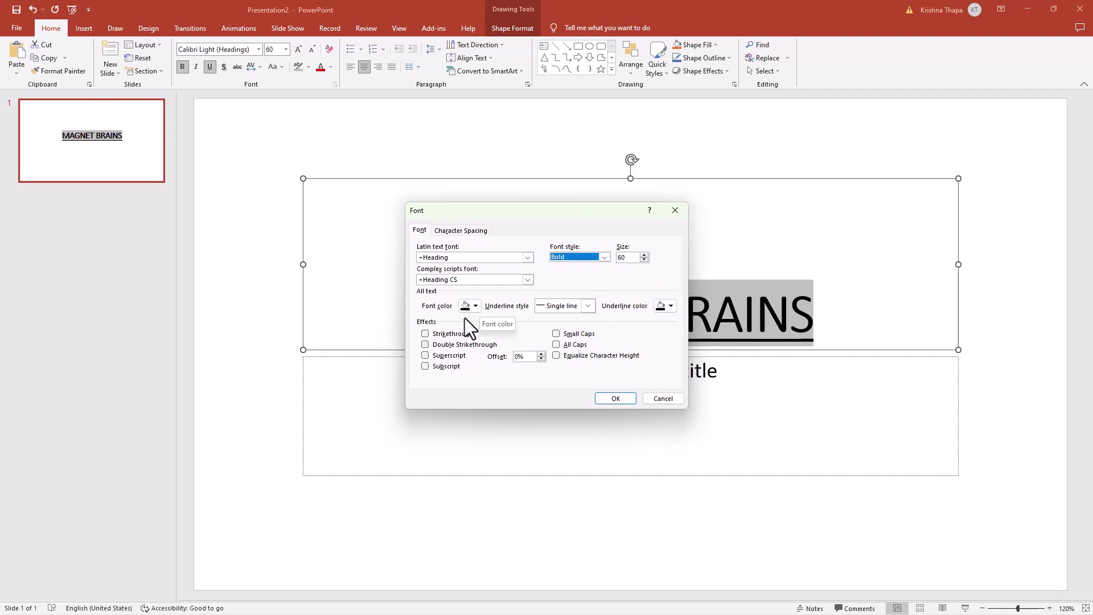
click(460, 230)
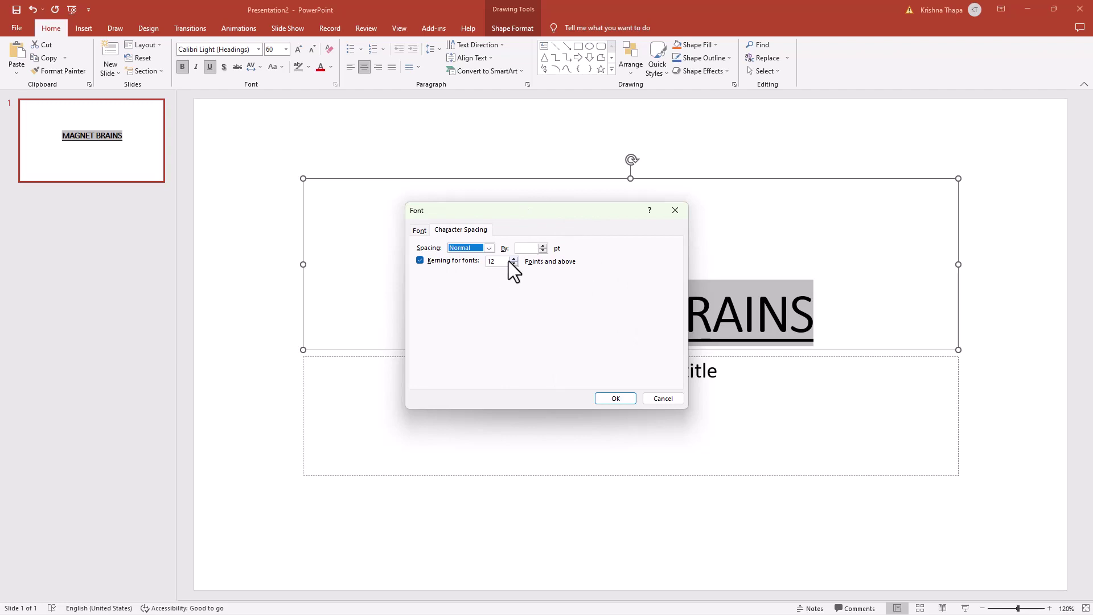
Keep character spacing at Normal and close the Font dialog with OK
click(487, 250)
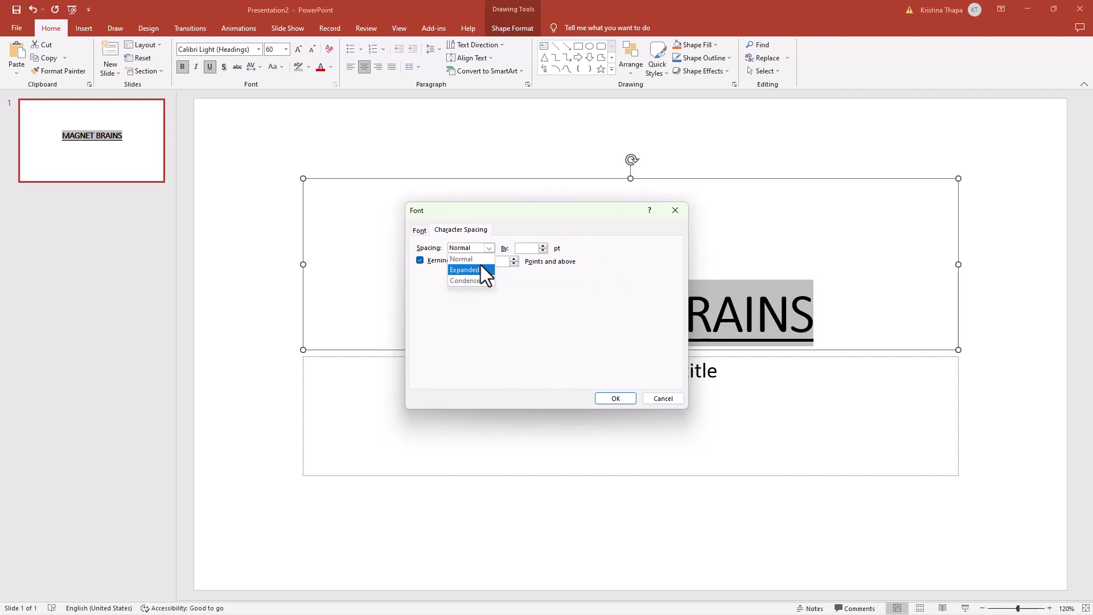
click(536, 285)
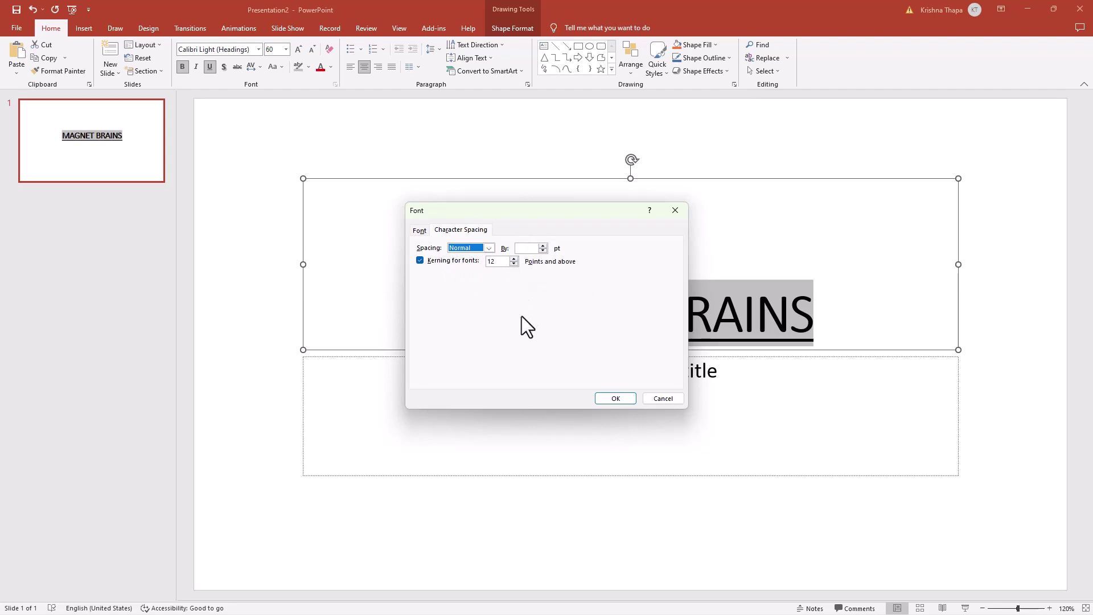
click(612, 398)
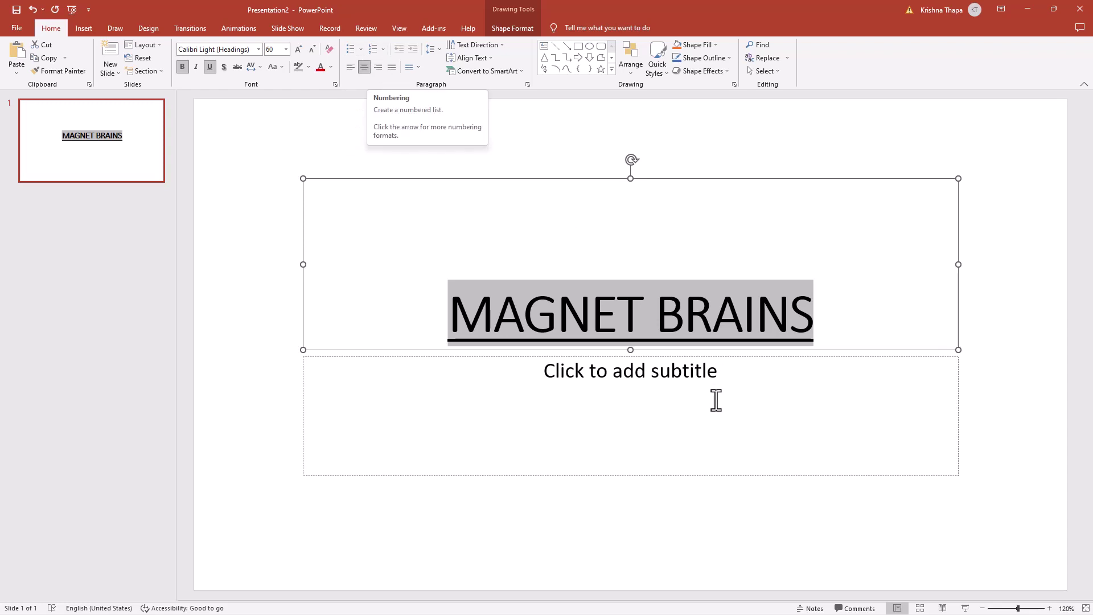
Type a two-item bulleted subtitle: 'Free Education' and 'All courses'
click(727, 371)
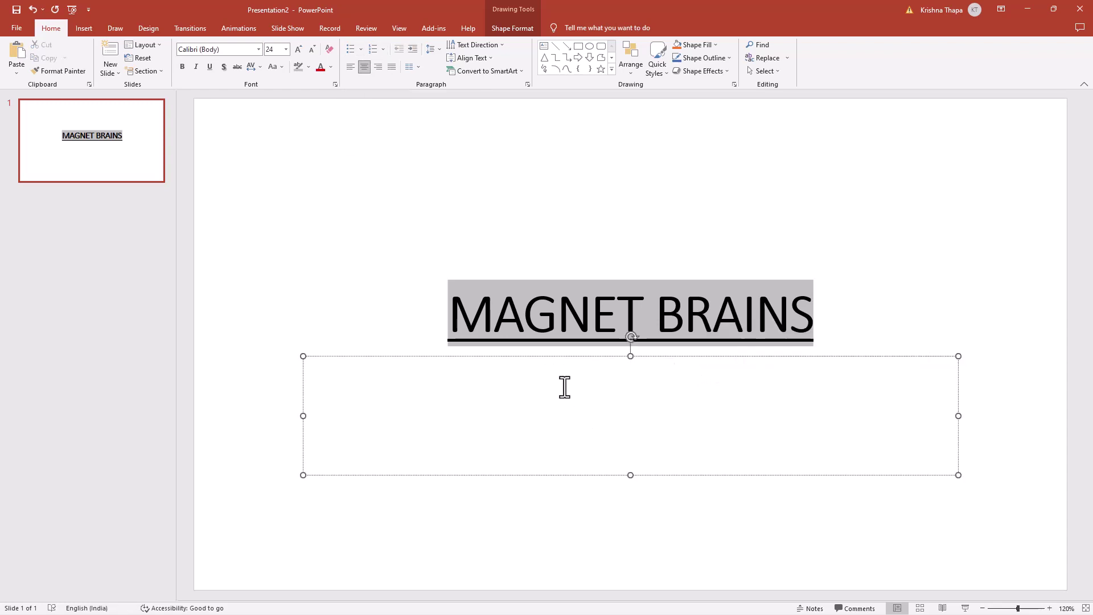
click(347, 49)
text(Fr)
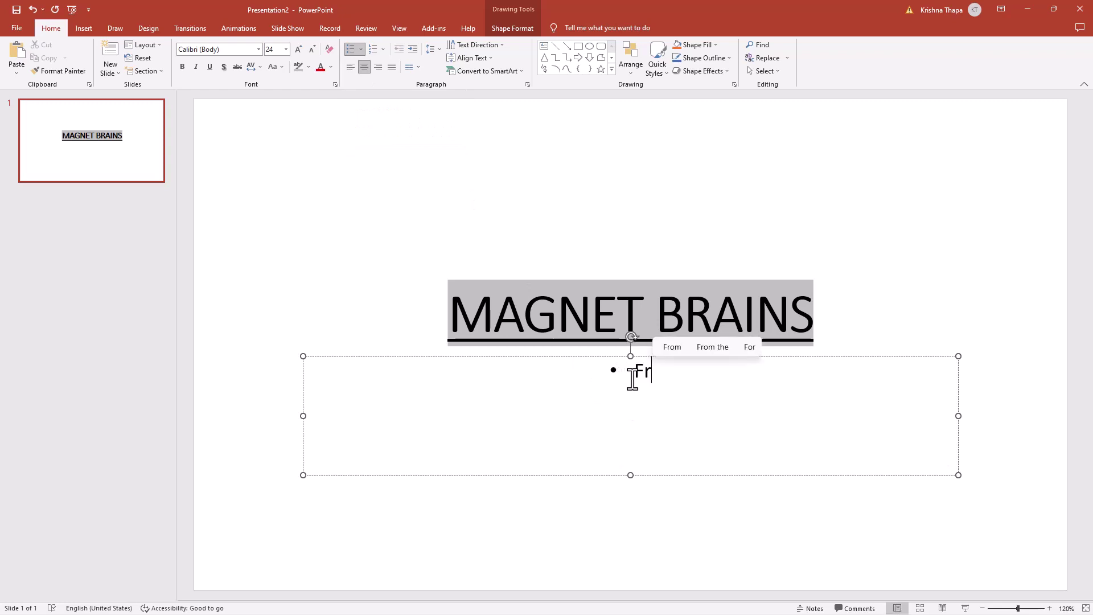
text(ee E)
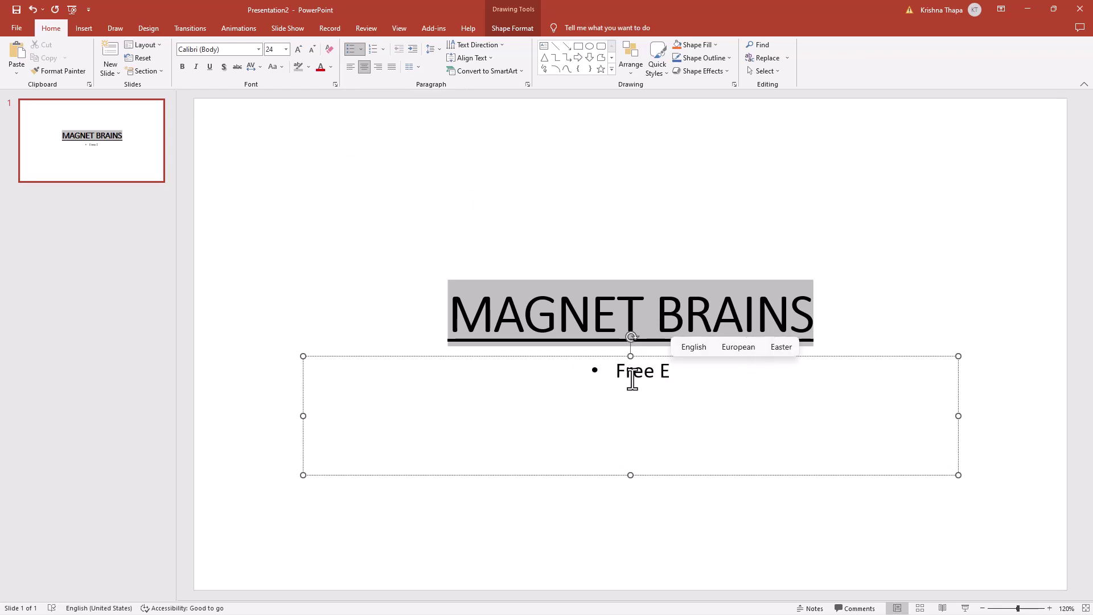
text(ducation)
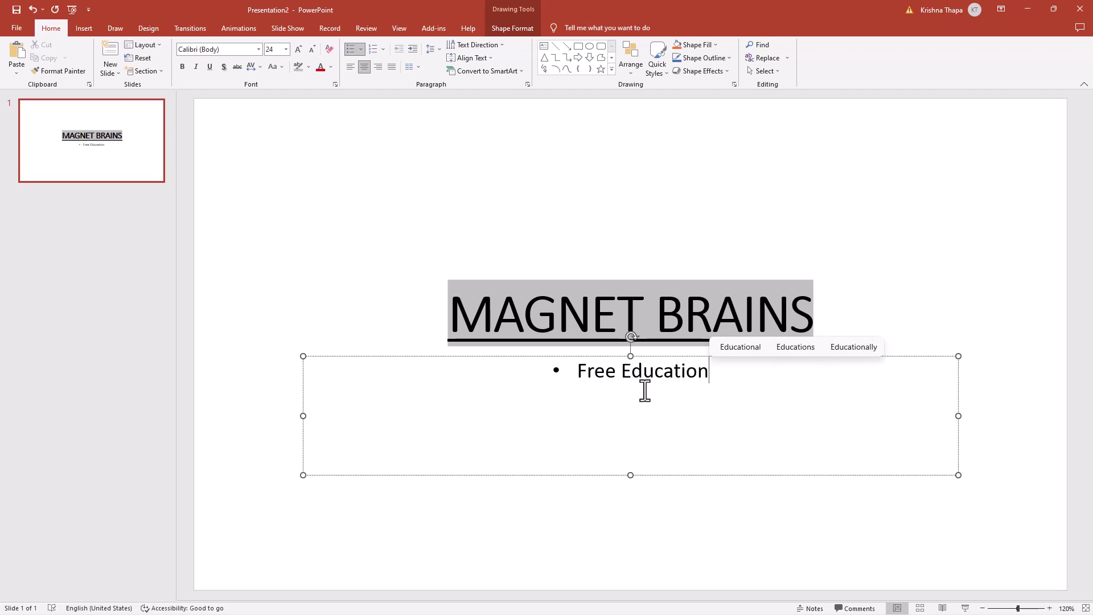
key(Return)
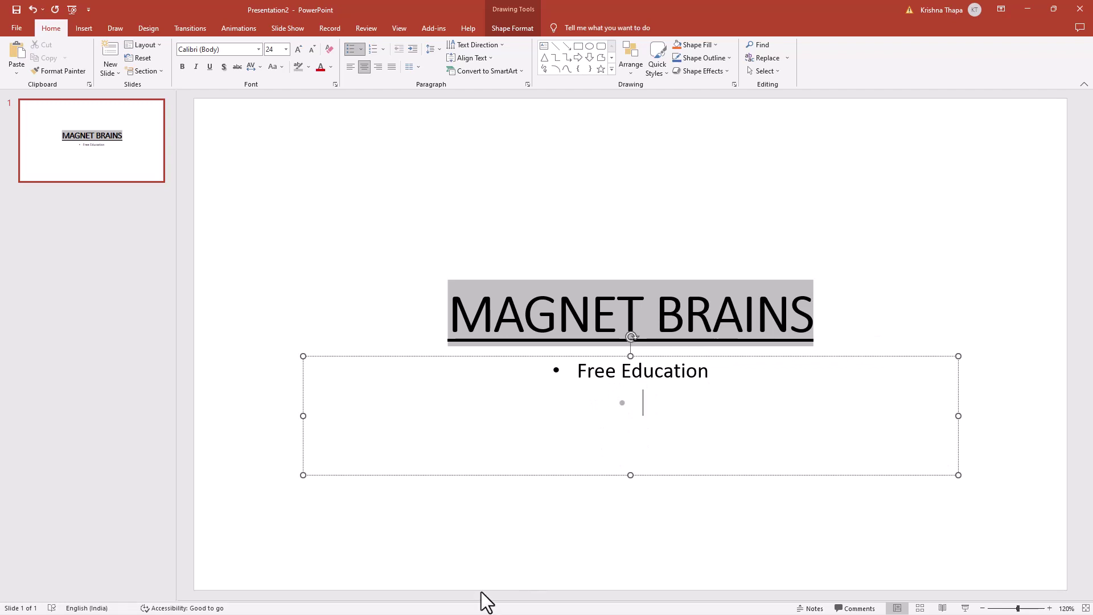
text(All cou)
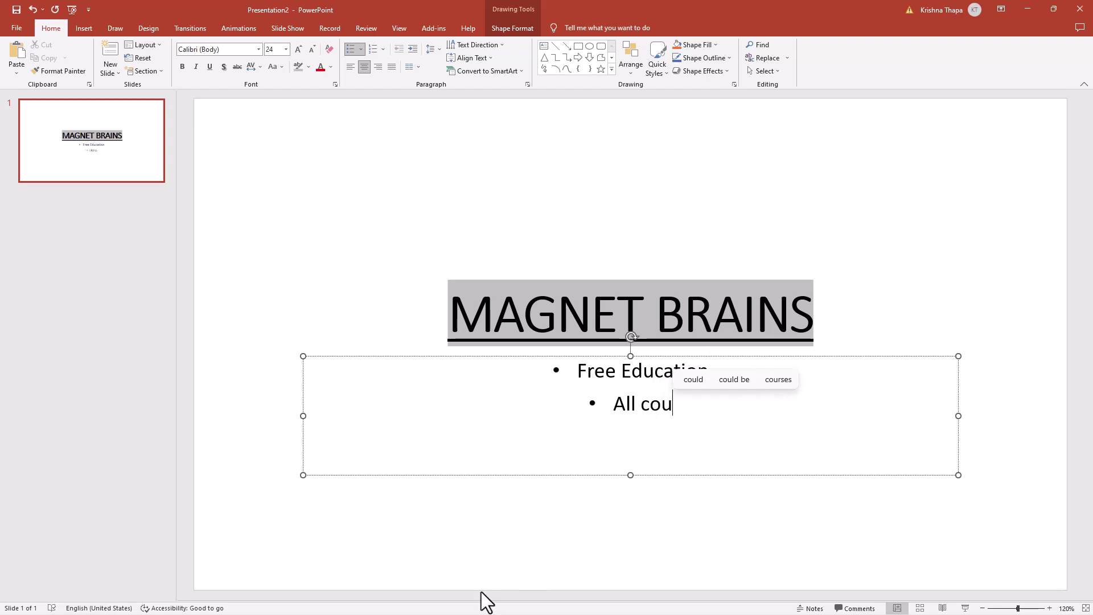
text(rses)
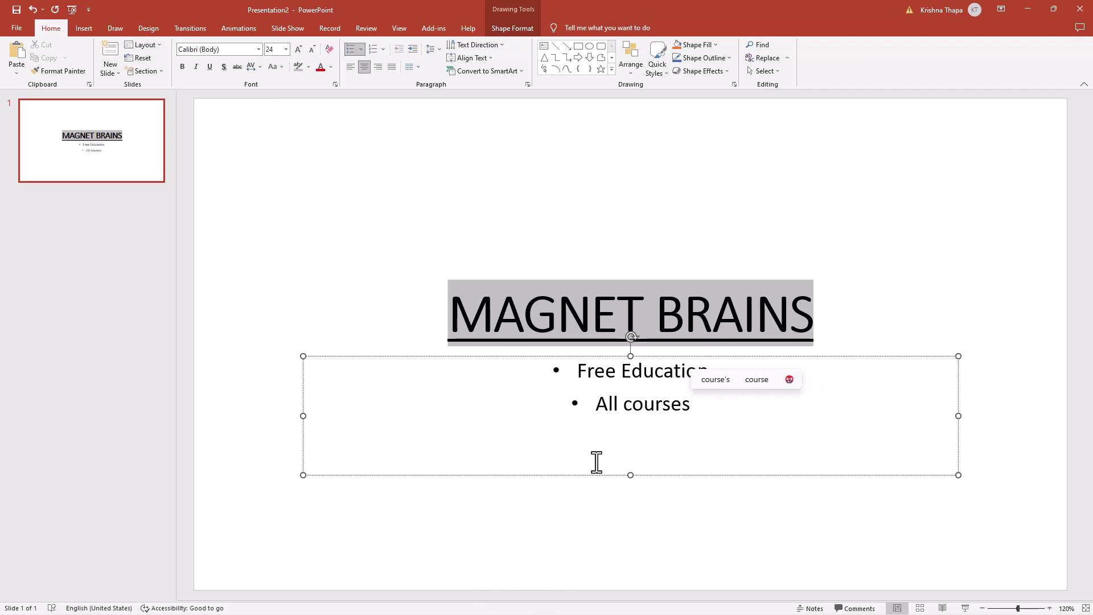
Place the caret on the 'All courses' line and show the bullet style gallery
click(596, 461)
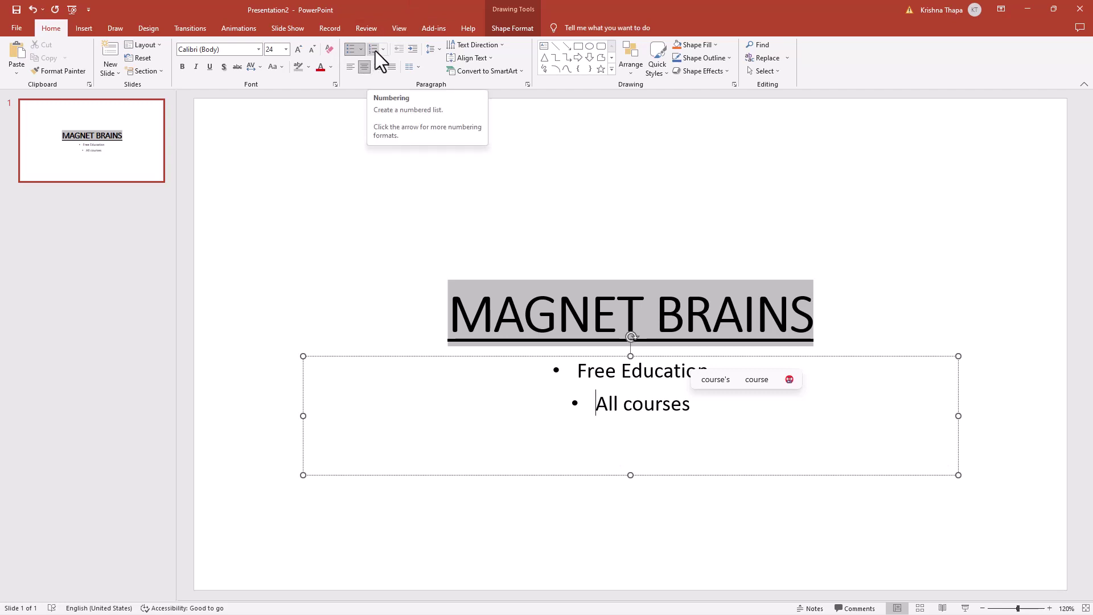
click(360, 49)
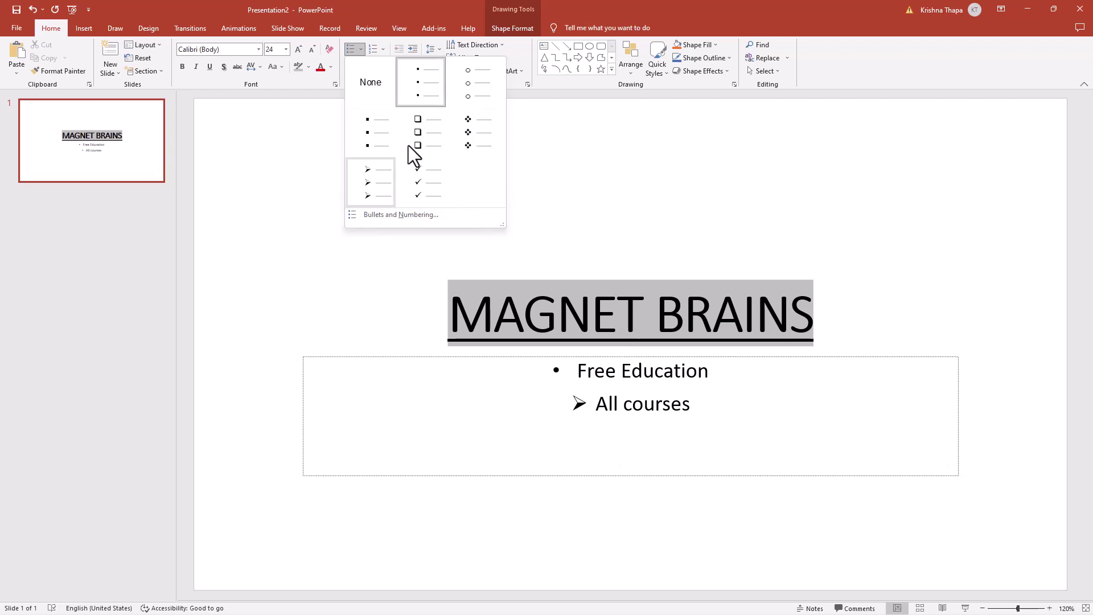
Set the 'All courses' bullet to the Taka currency symbol (20BB), then select the subtitle box
click(413, 214)
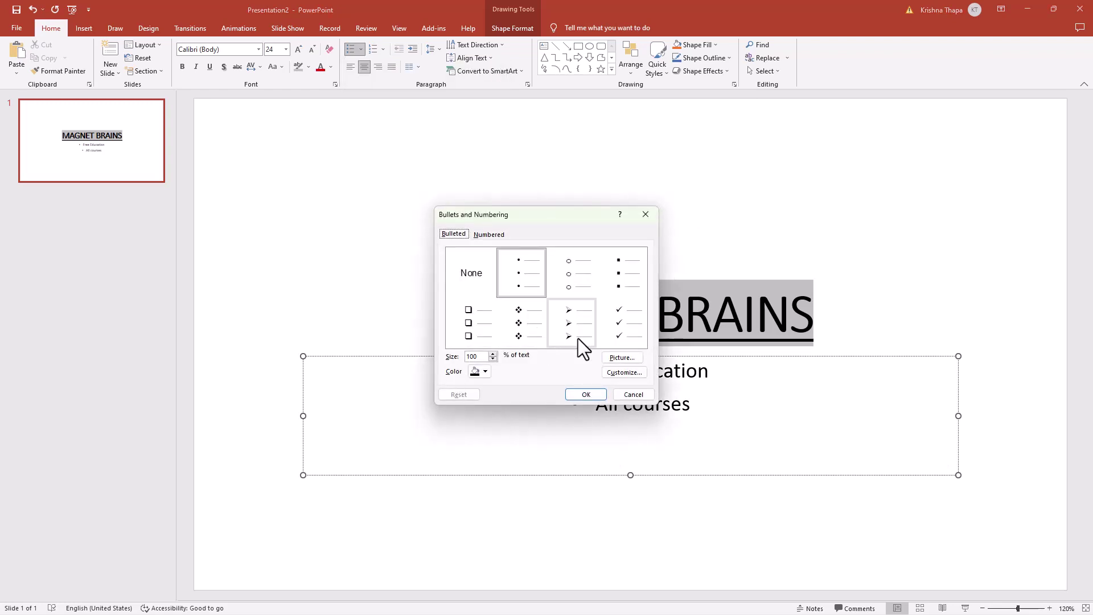
click(617, 373)
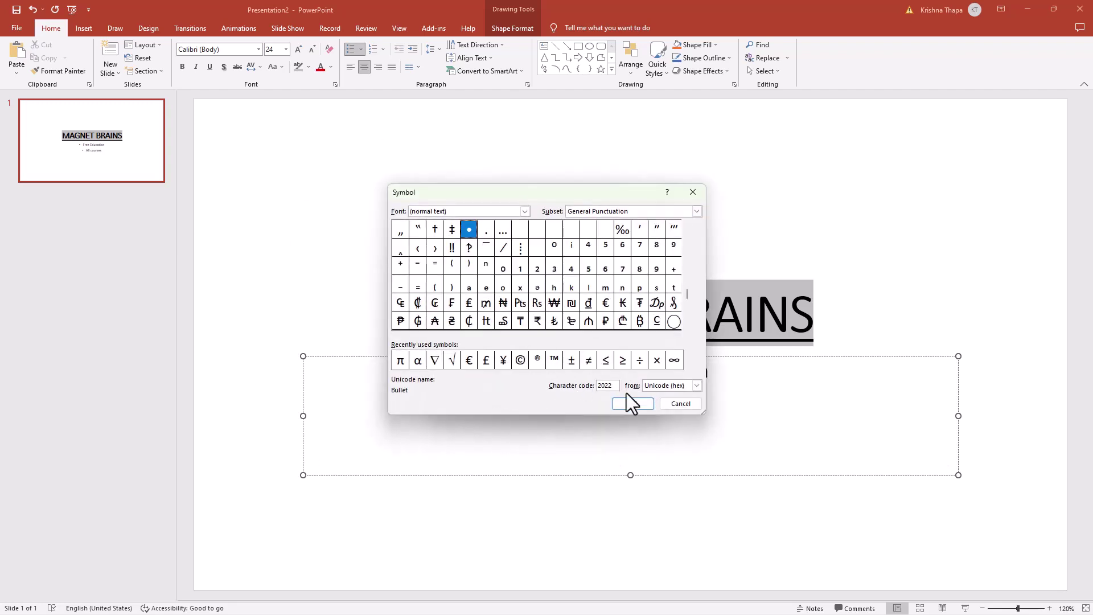
click(572, 321)
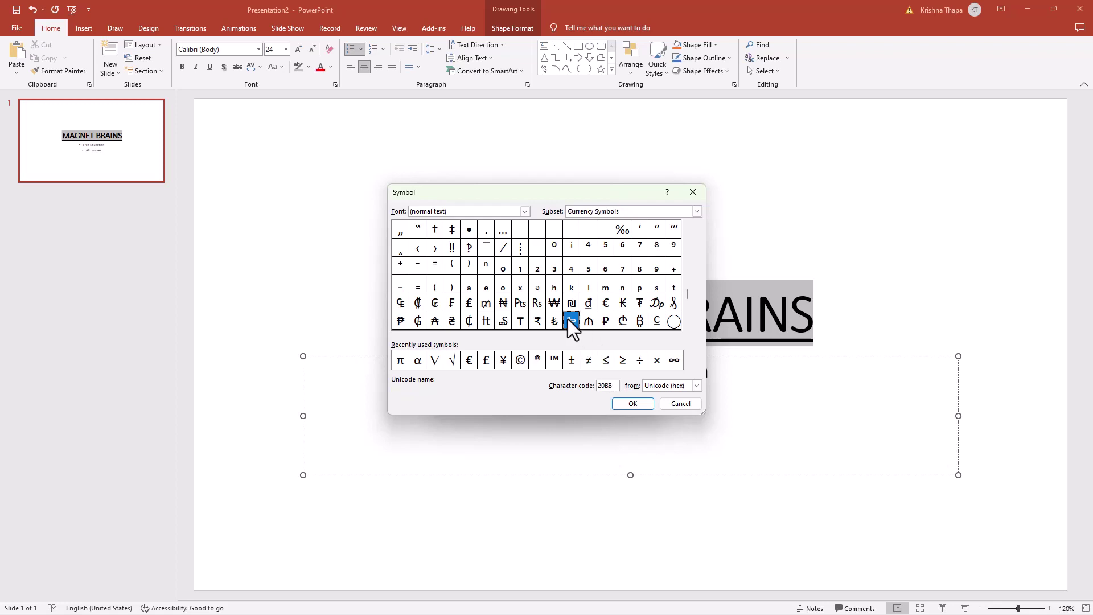
click(624, 404)
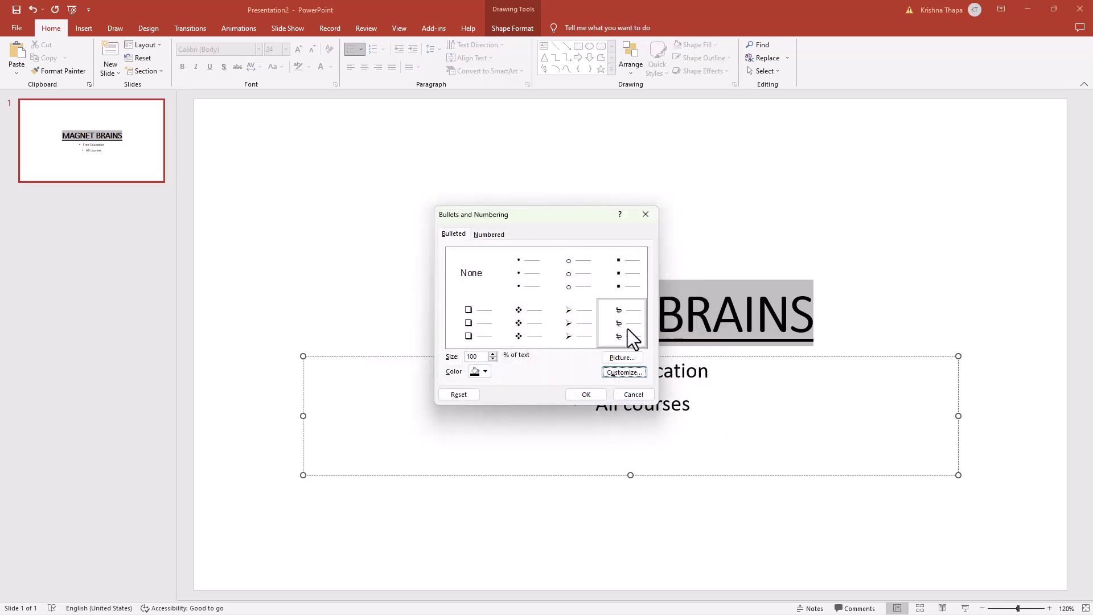
click(587, 396)
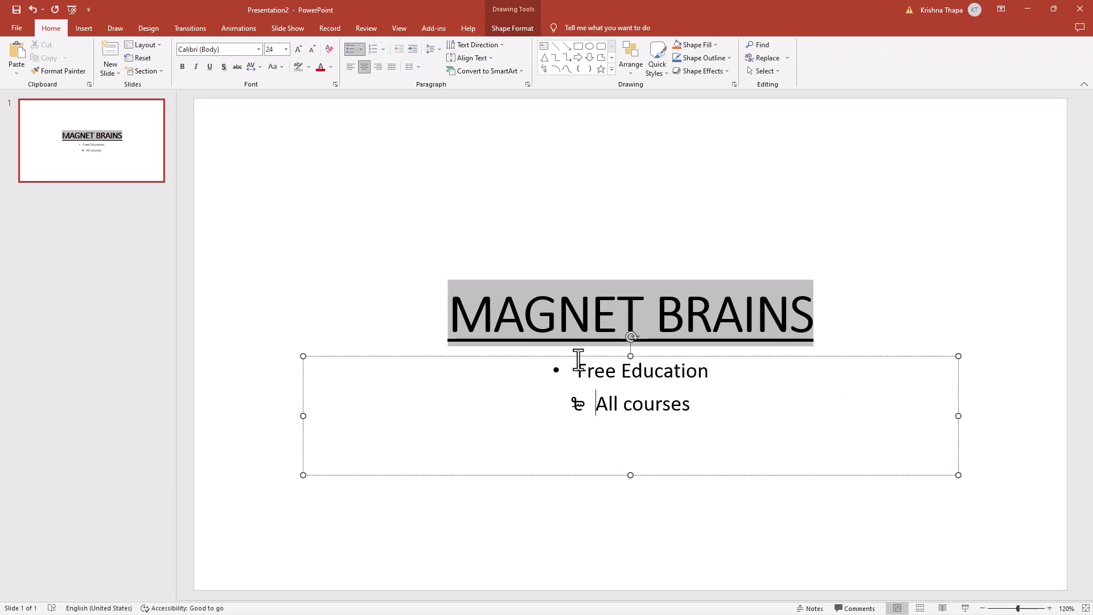
click(305, 357)
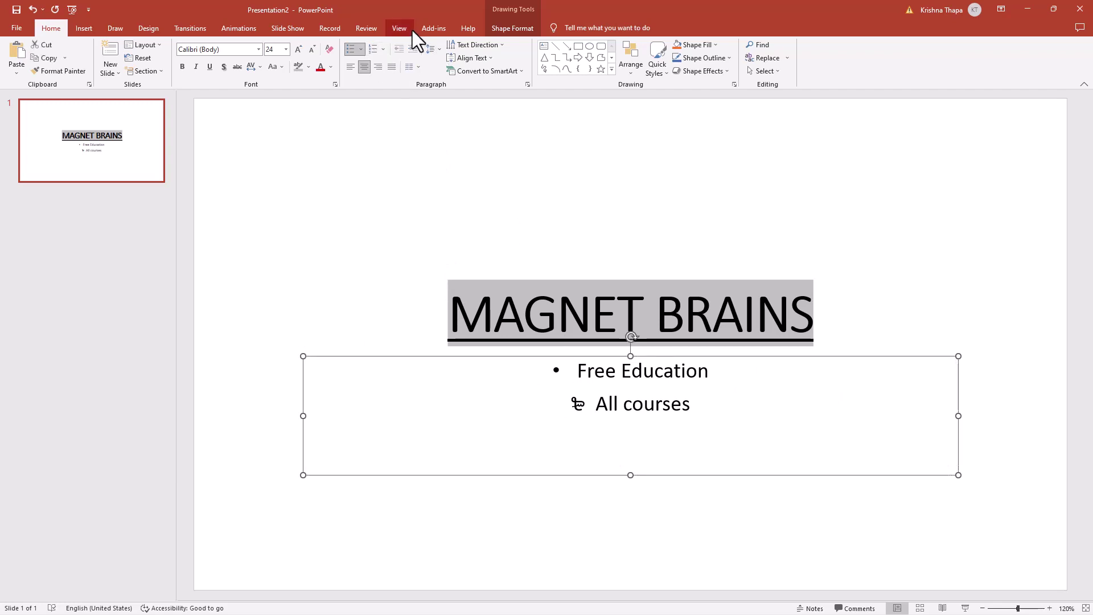
Number the list starting at 5, giving '5. Free Education' and '6. All courses'
click(374, 49)
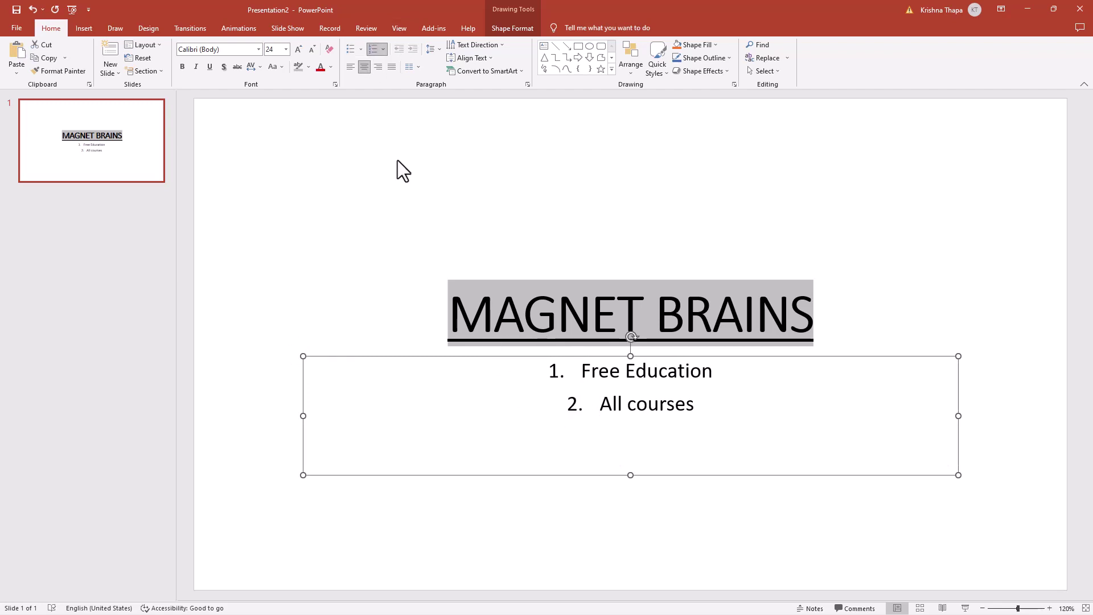
click(385, 49)
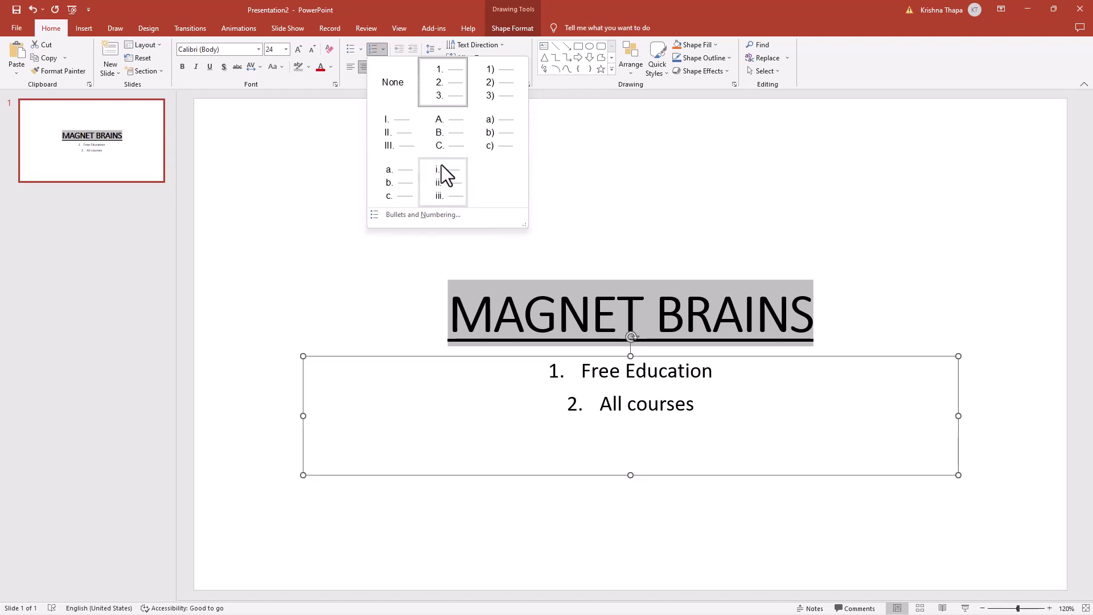
click(455, 220)
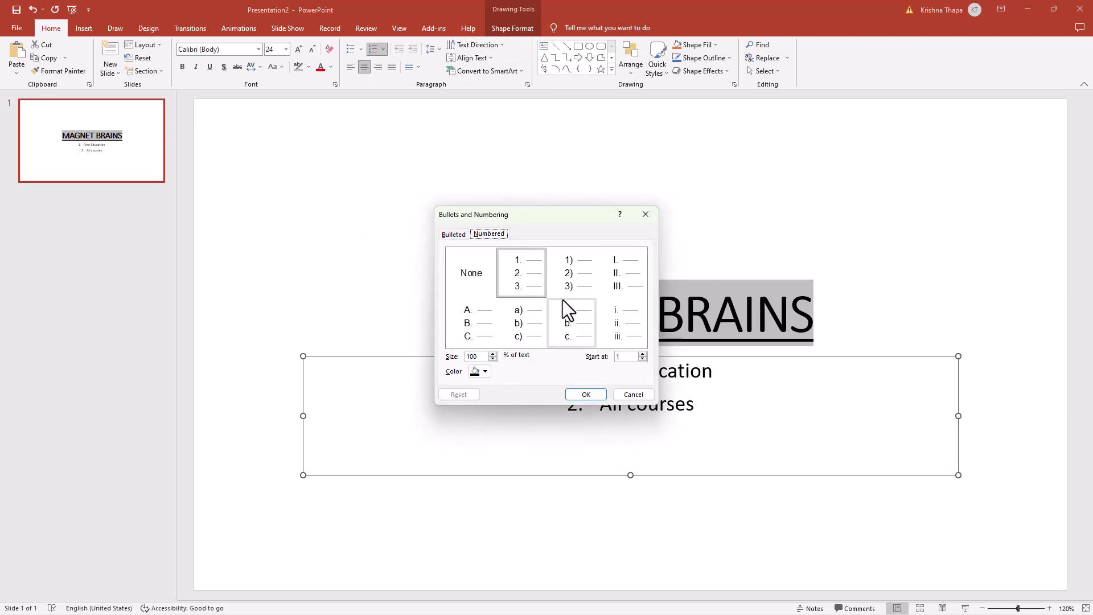
click(641, 359)
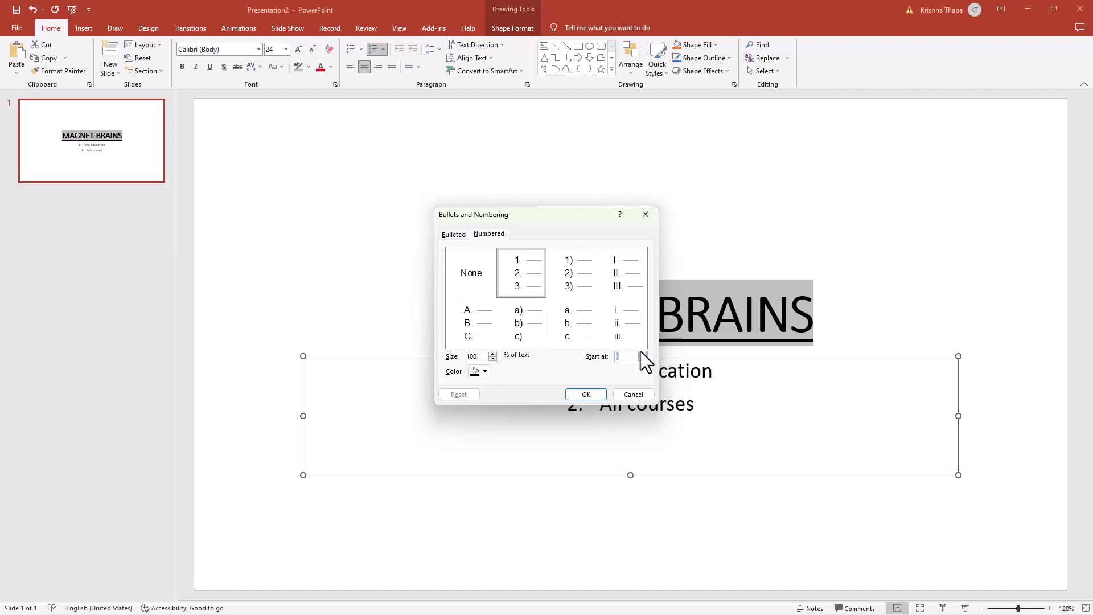
click(641, 353)
click(642, 353)
click(642, 353)
click(642, 353)
click(581, 394)
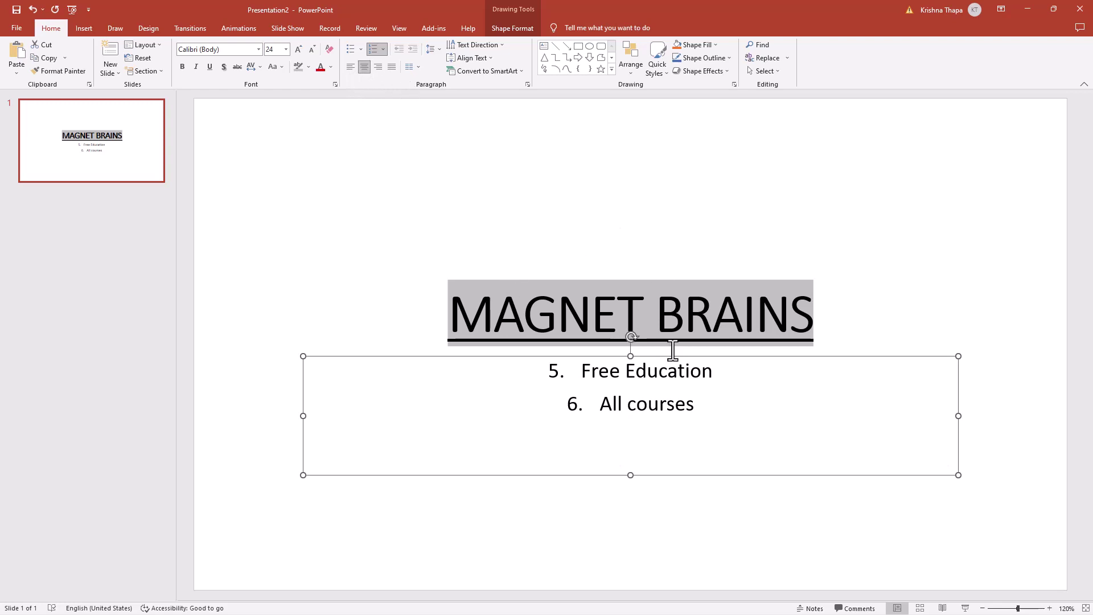
click(513, 288)
click(506, 341)
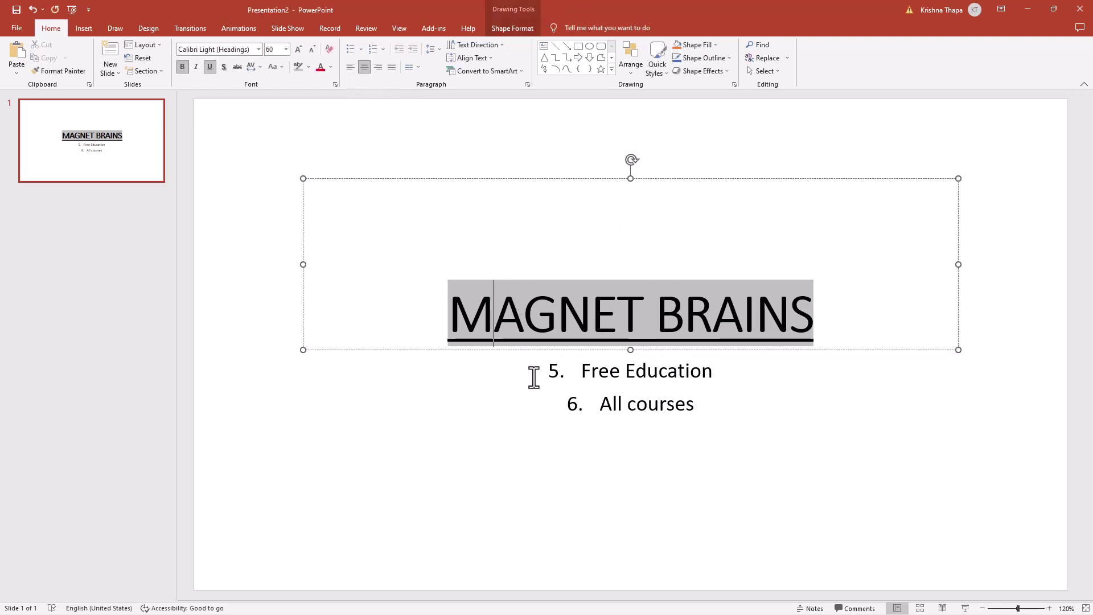
click(557, 400)
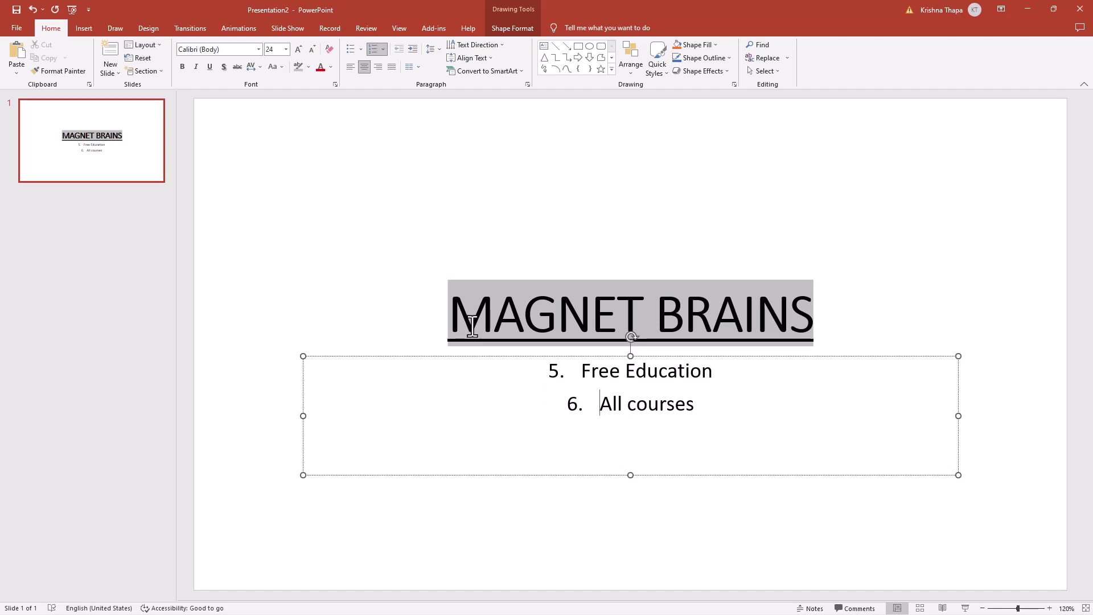
click(454, 283)
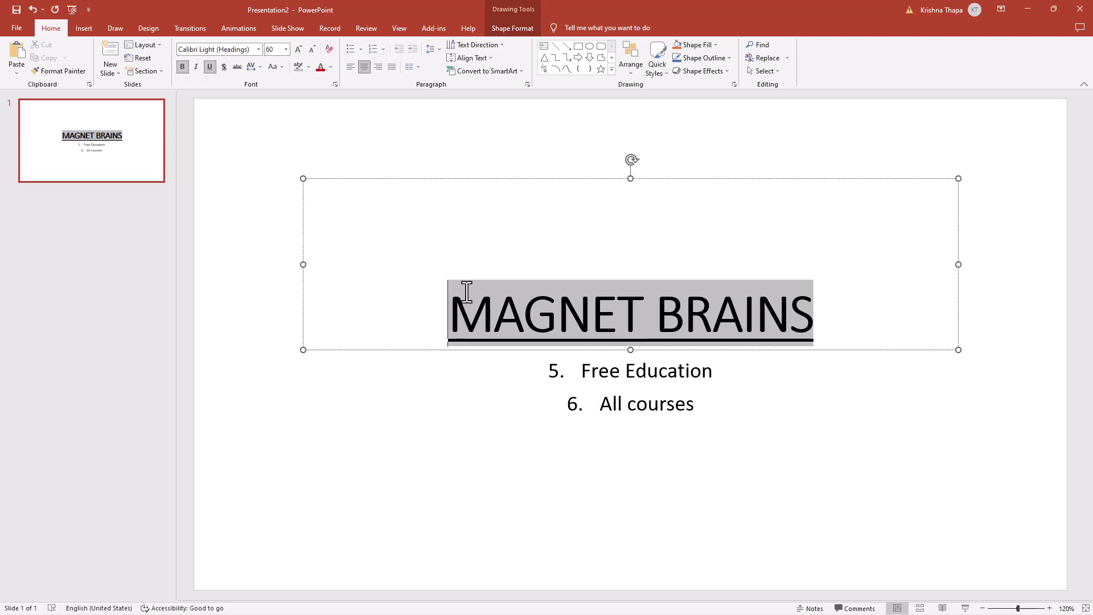
click(528, 392)
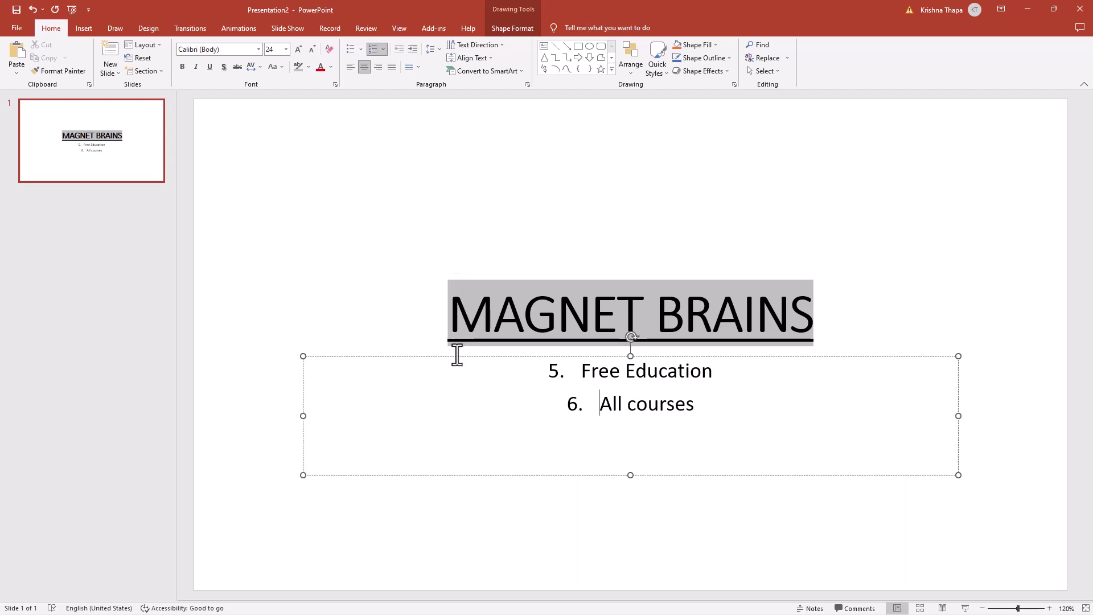
click(344, 355)
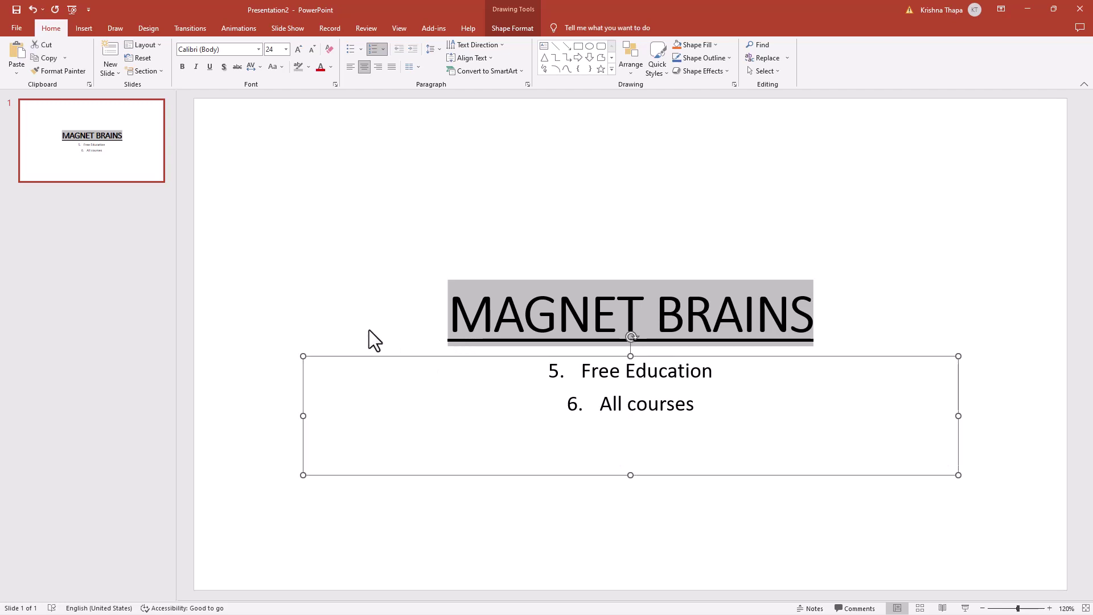
click(351, 70)
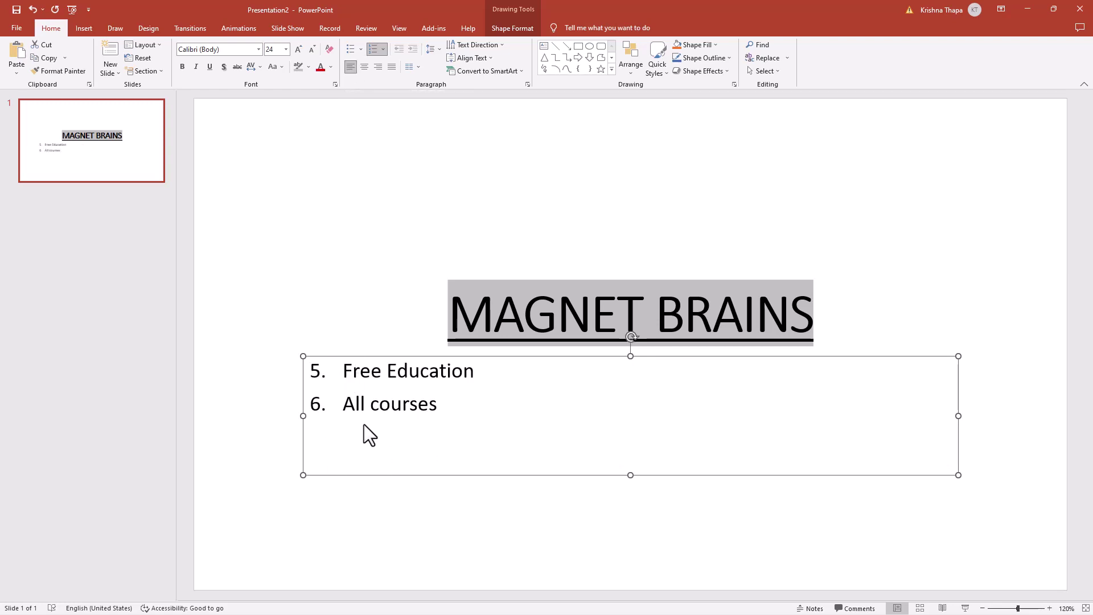
click(364, 67)
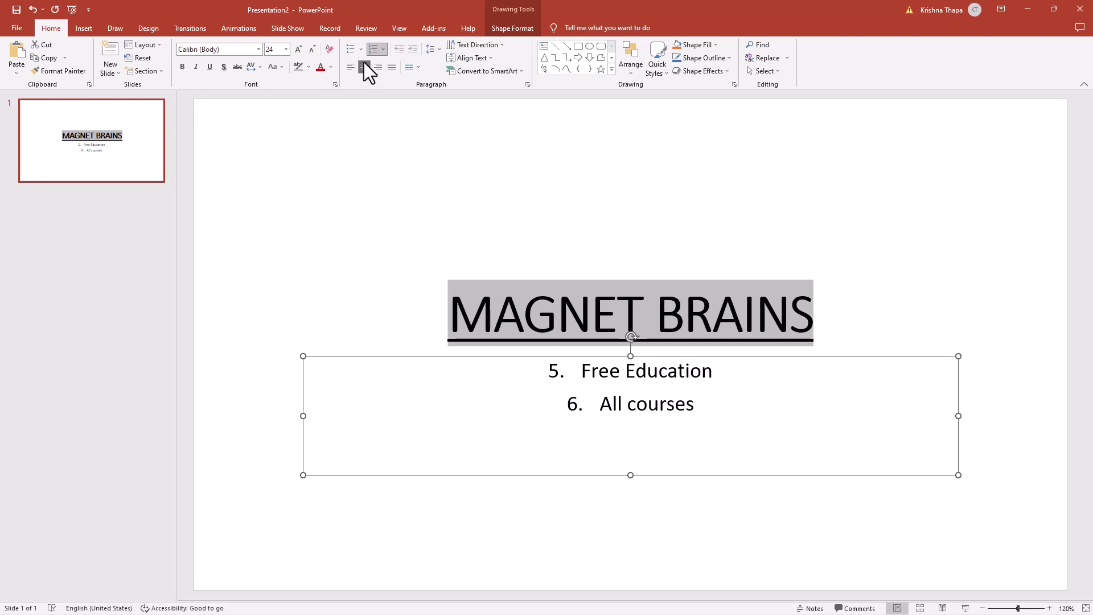
click(378, 67)
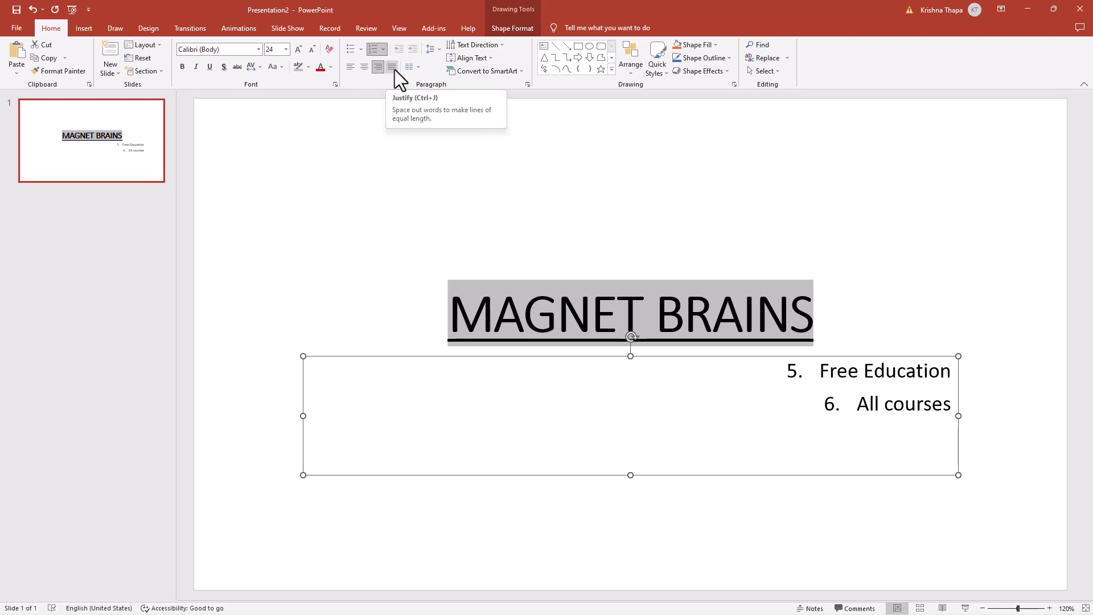
click(395, 70)
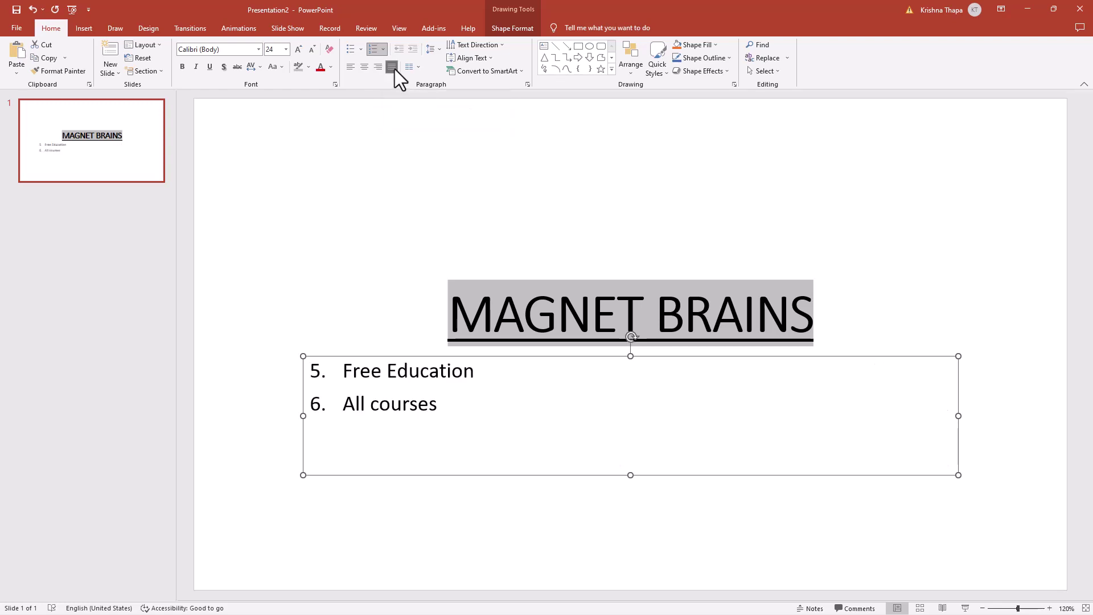
click(364, 70)
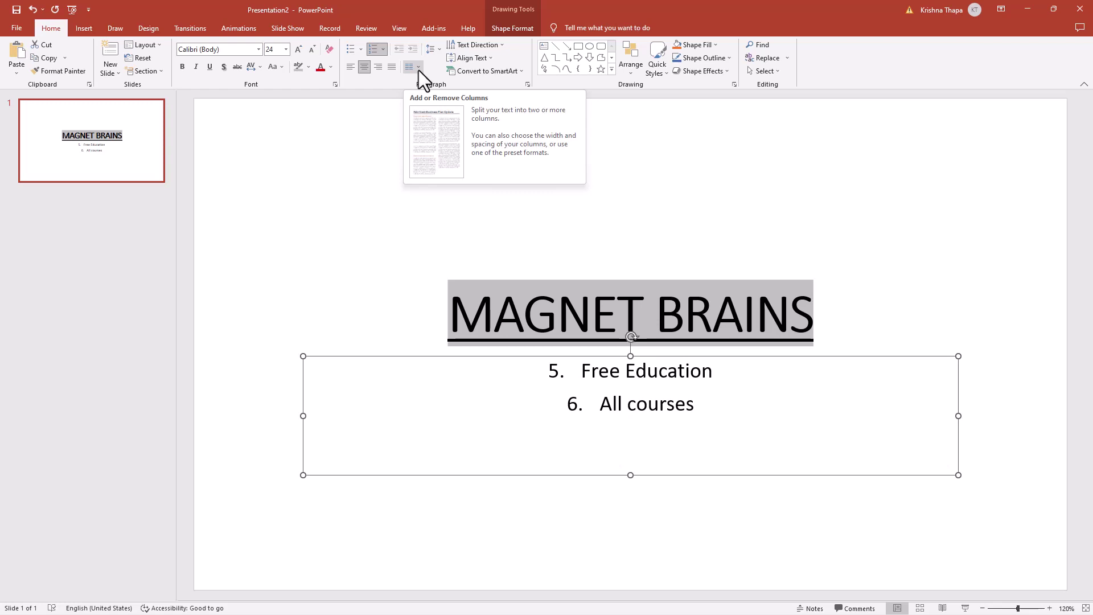
click(411, 66)
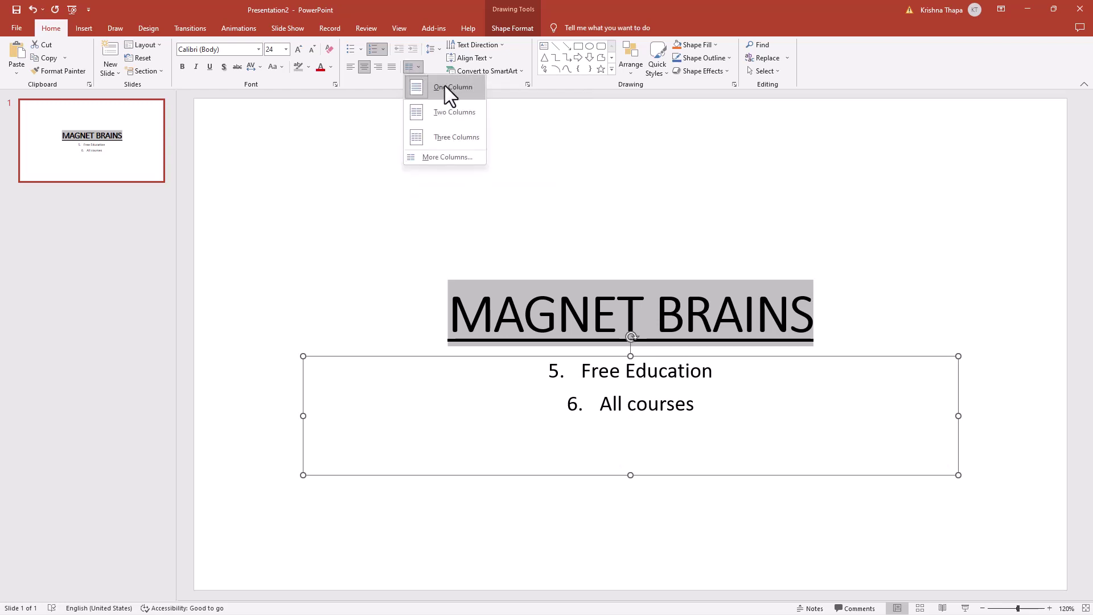
click(447, 157)
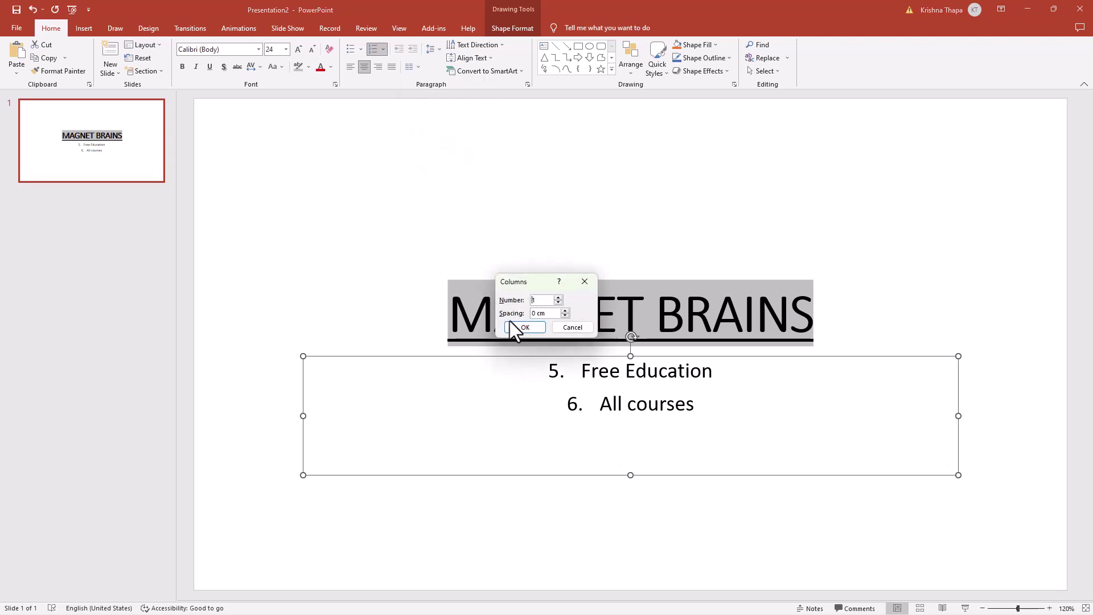
click(559, 302)
click(558, 298)
click(557, 298)
click(558, 297)
click(557, 302)
click(523, 327)
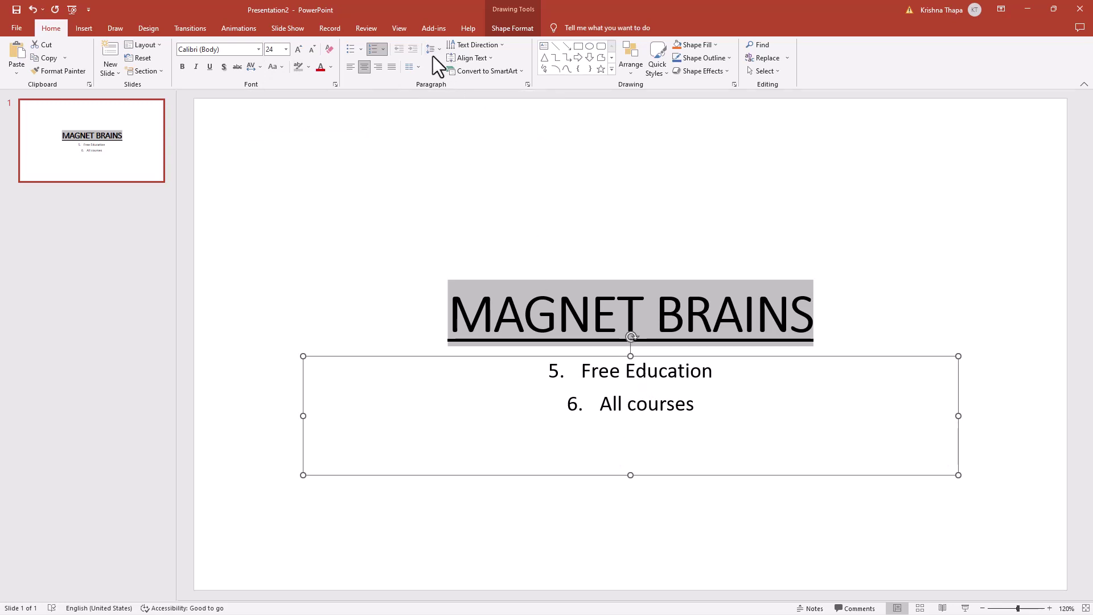
click(439, 49)
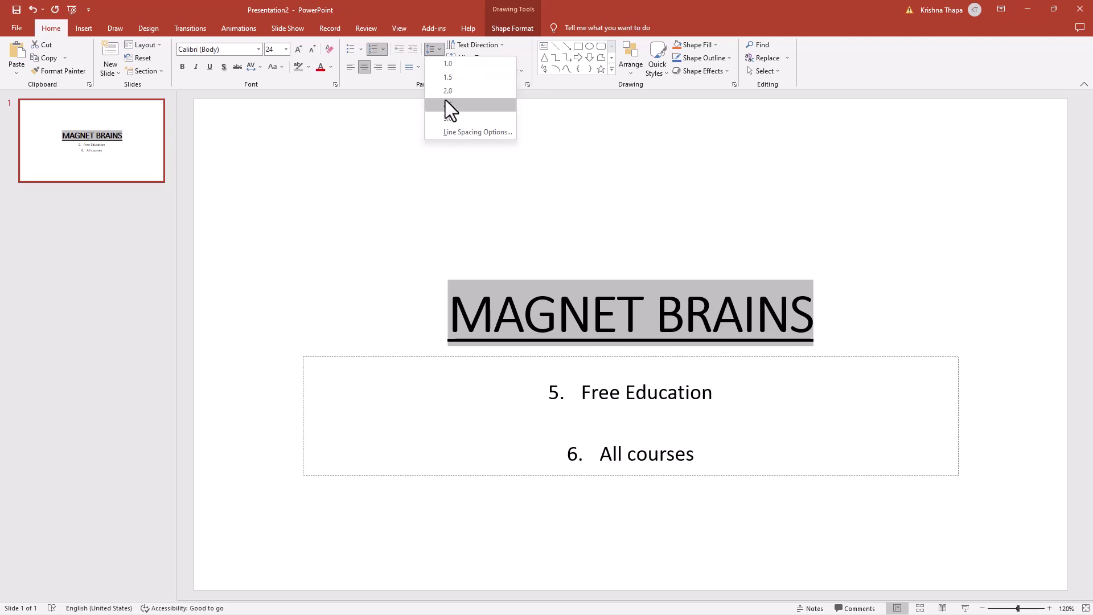
click(450, 131)
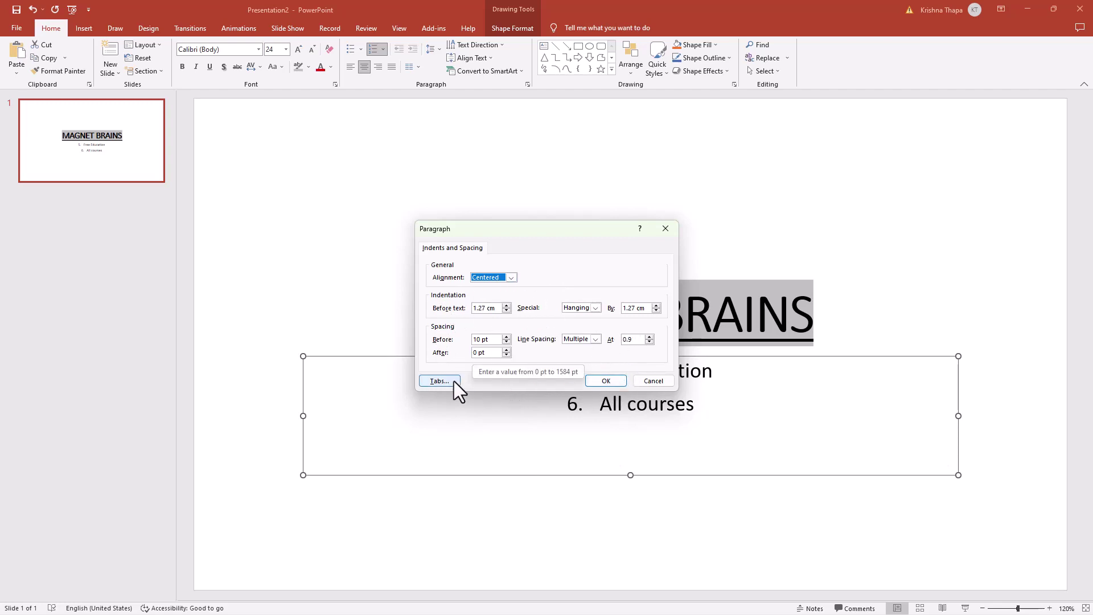
click(437, 379)
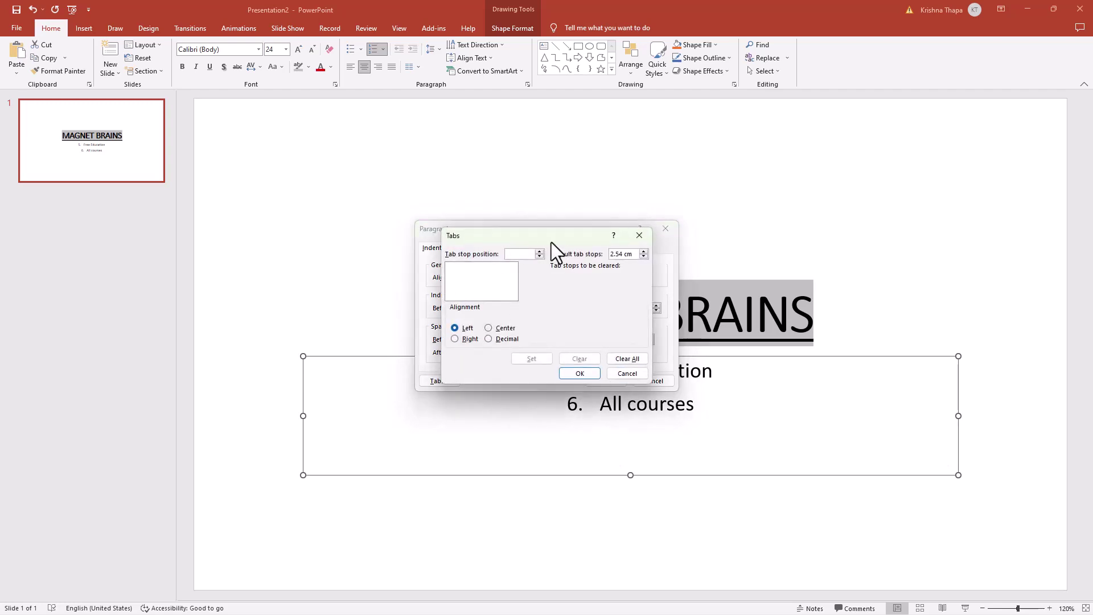
click(644, 236)
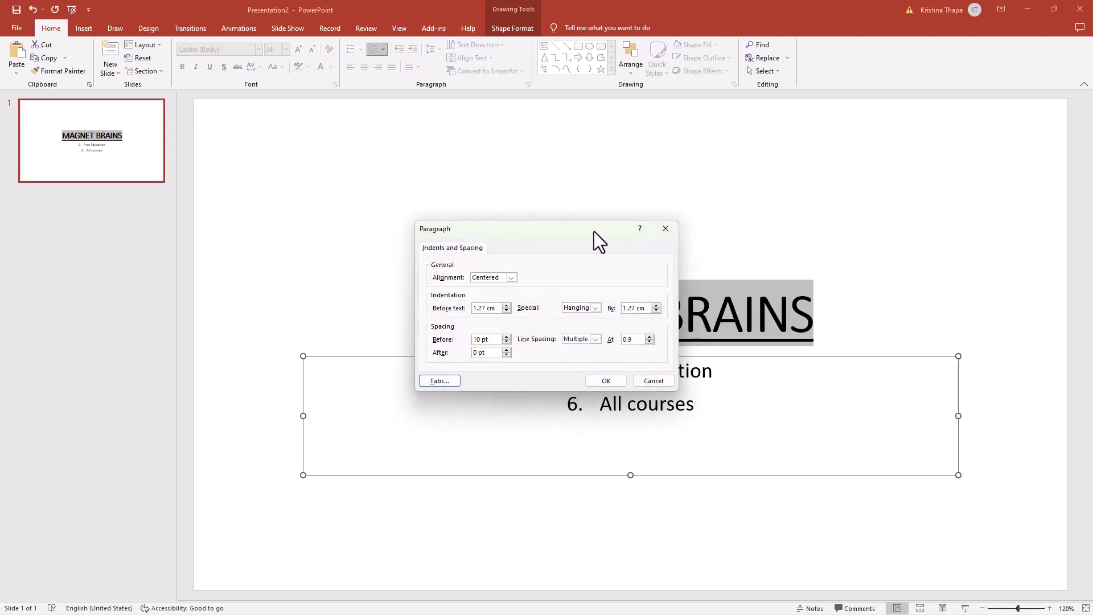
click(664, 228)
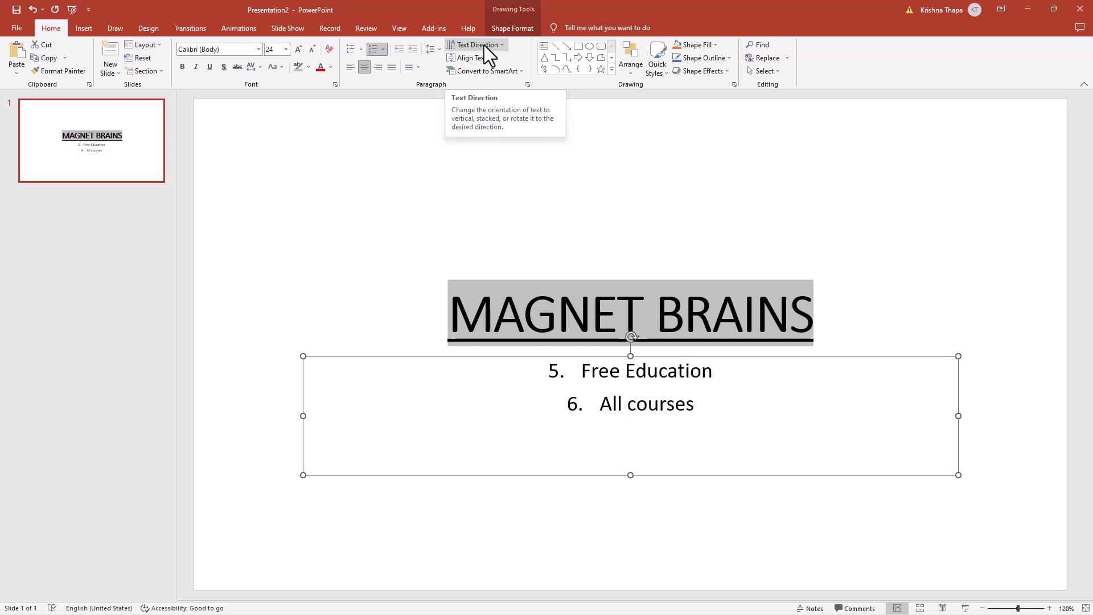
click(499, 44)
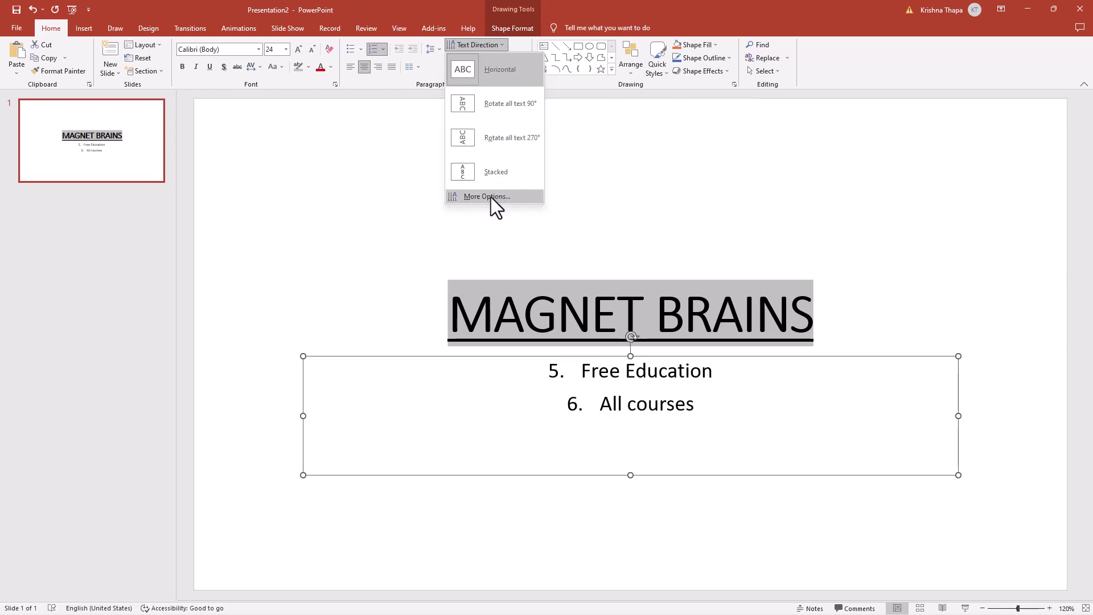
key(Escape)
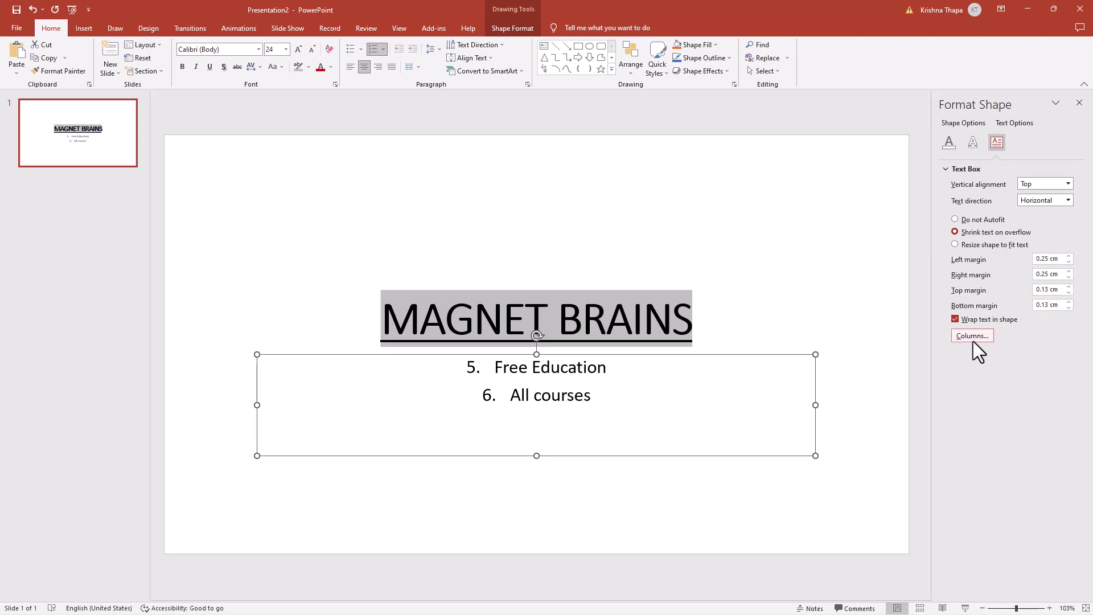
click(1078, 102)
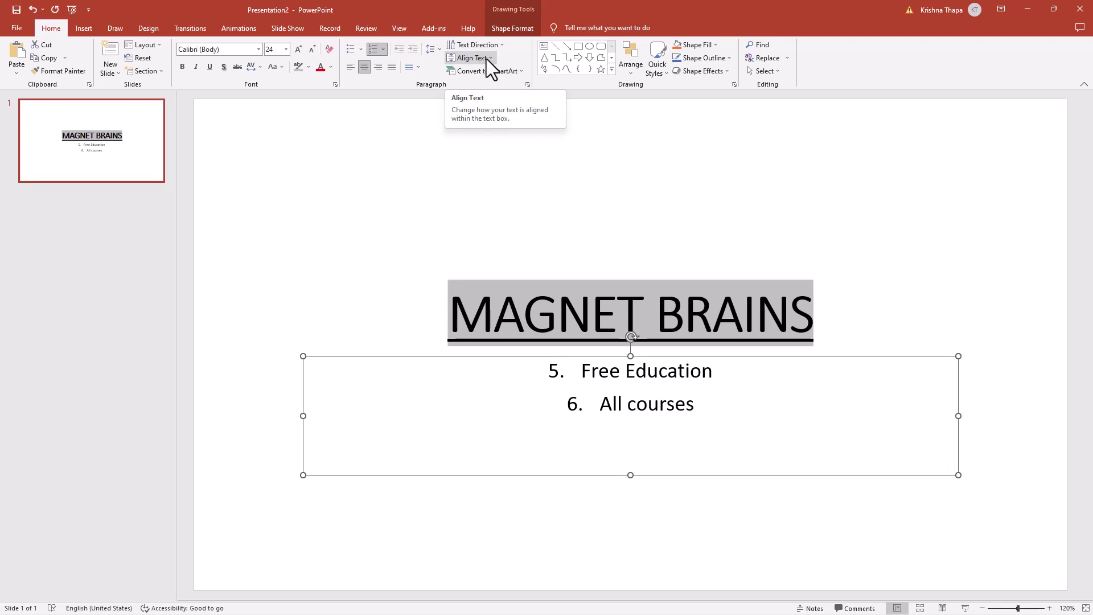
click(493, 57)
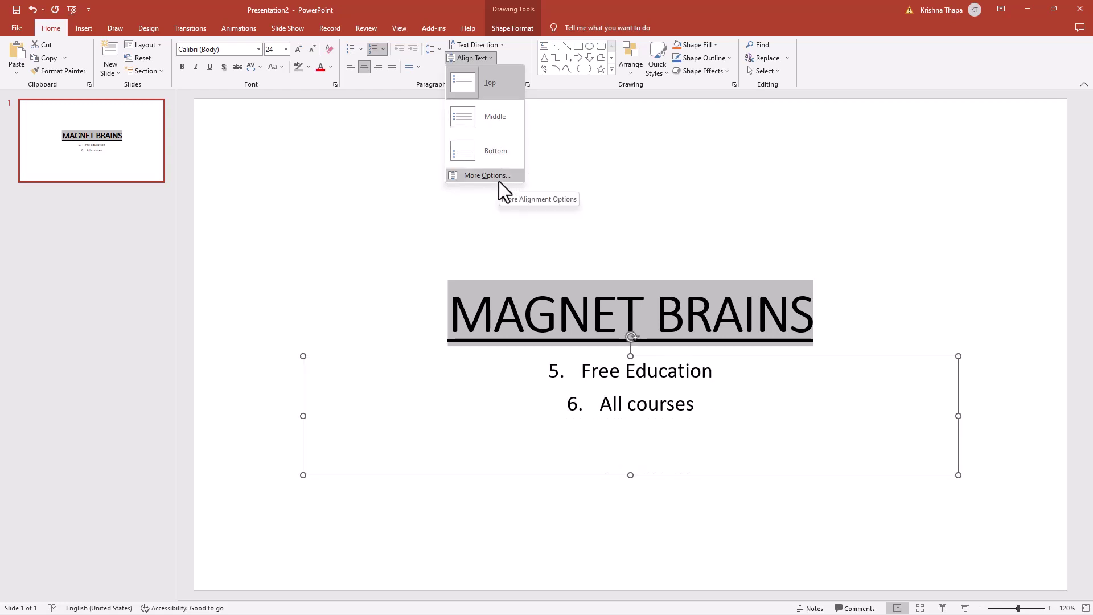
click(576, 134)
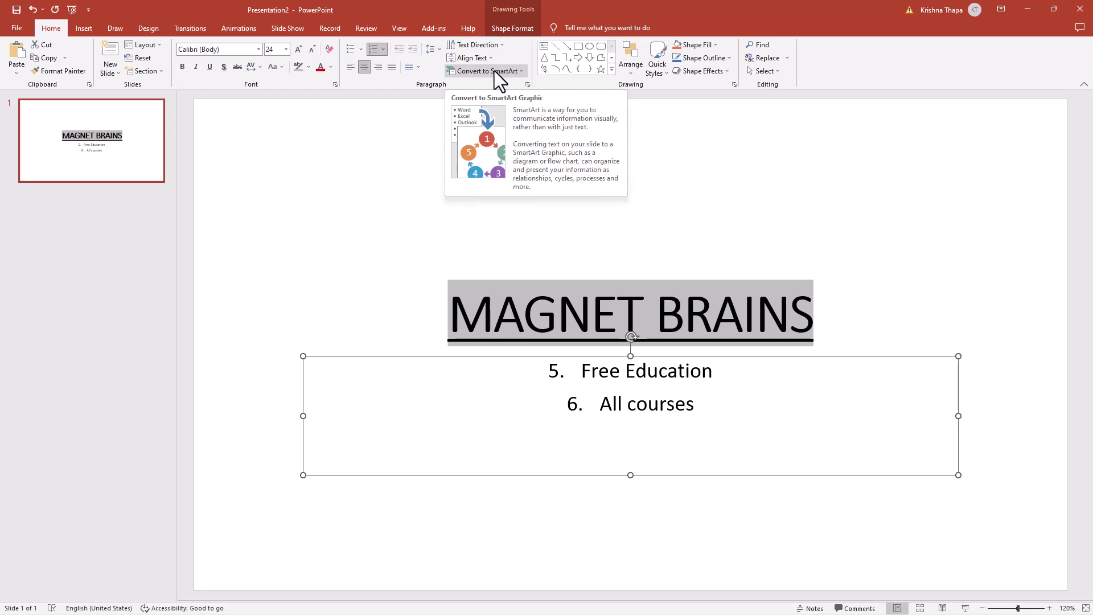
click(549, 294)
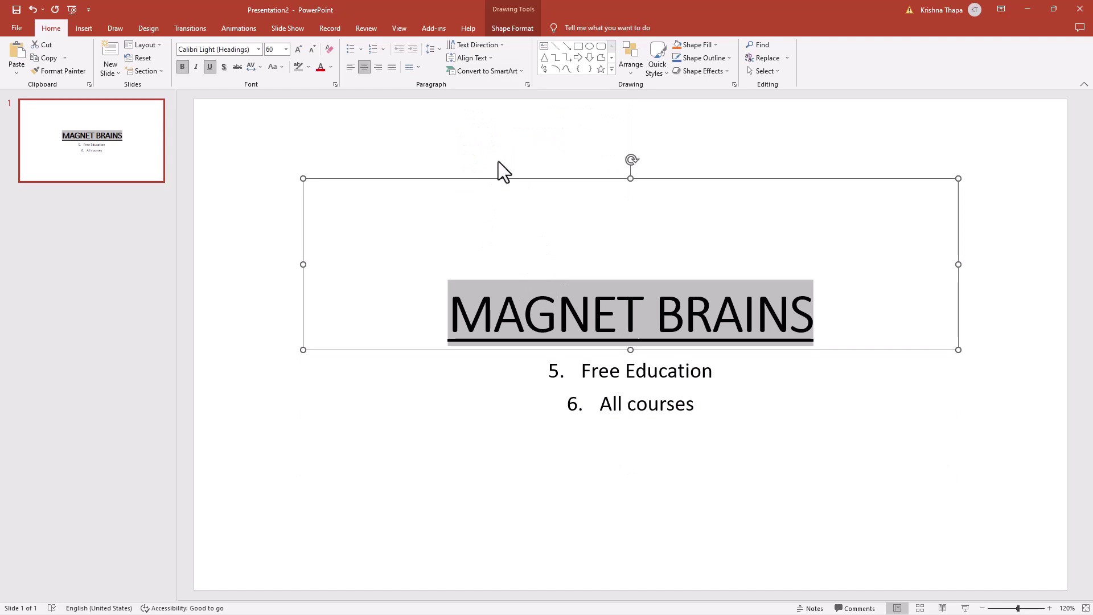
click(521, 70)
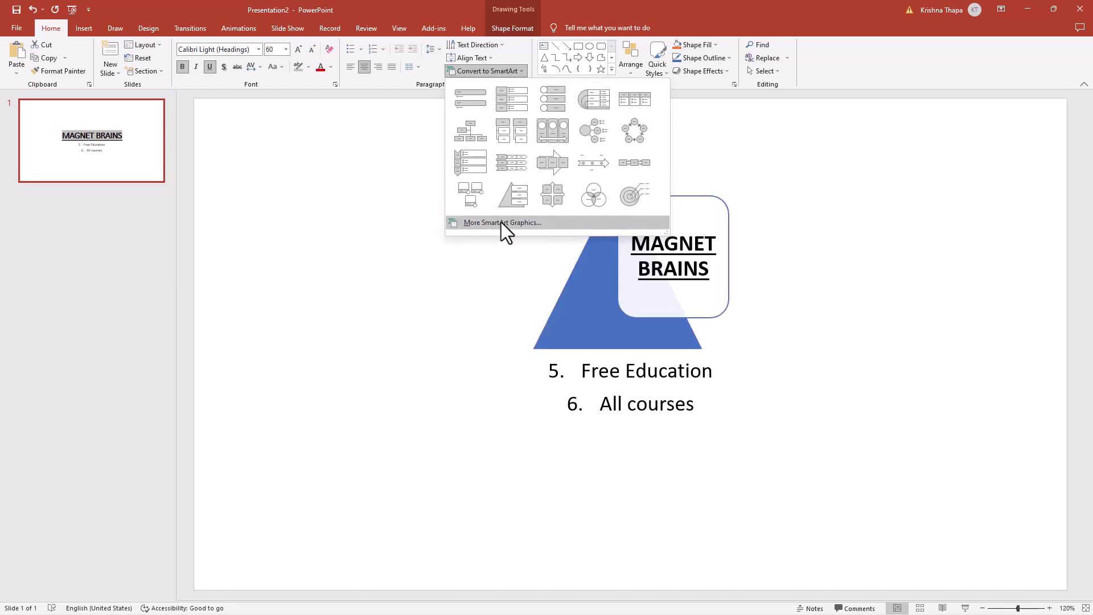
click(501, 222)
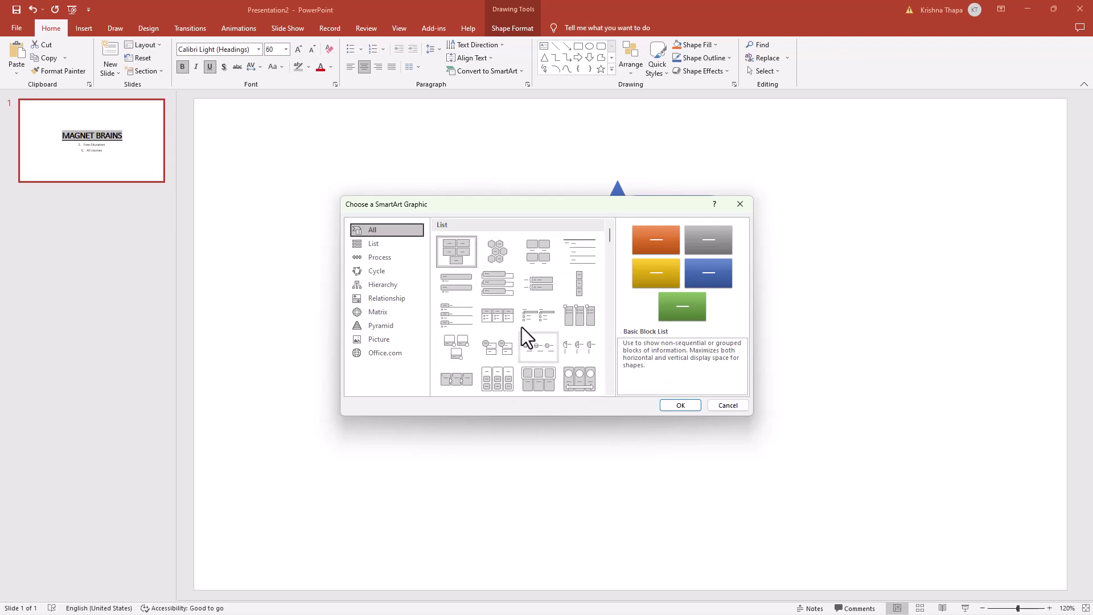
click(681, 405)
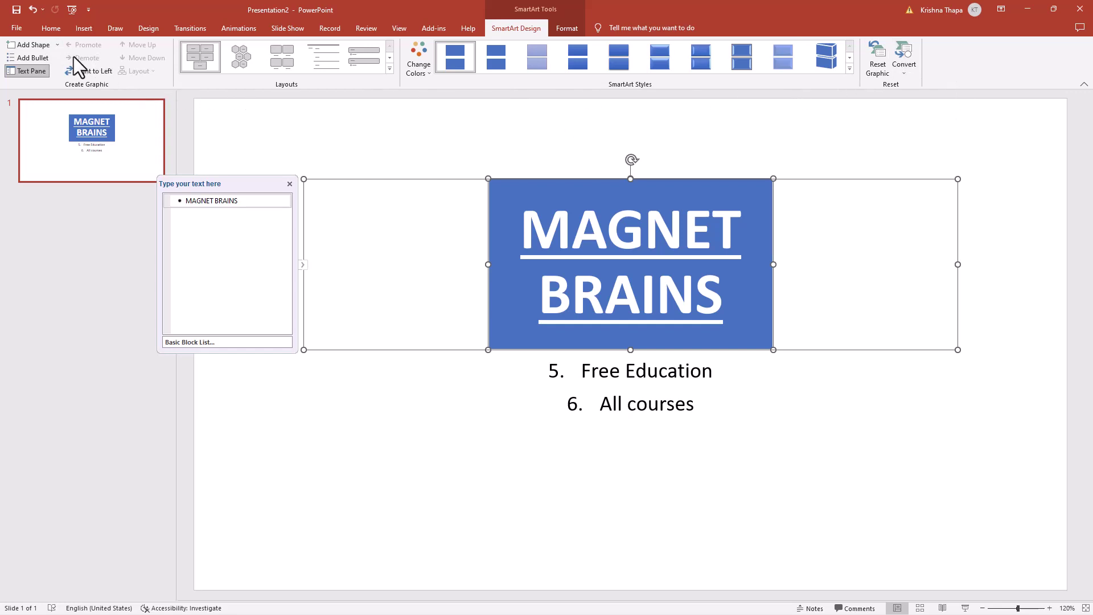
click(769, 140)
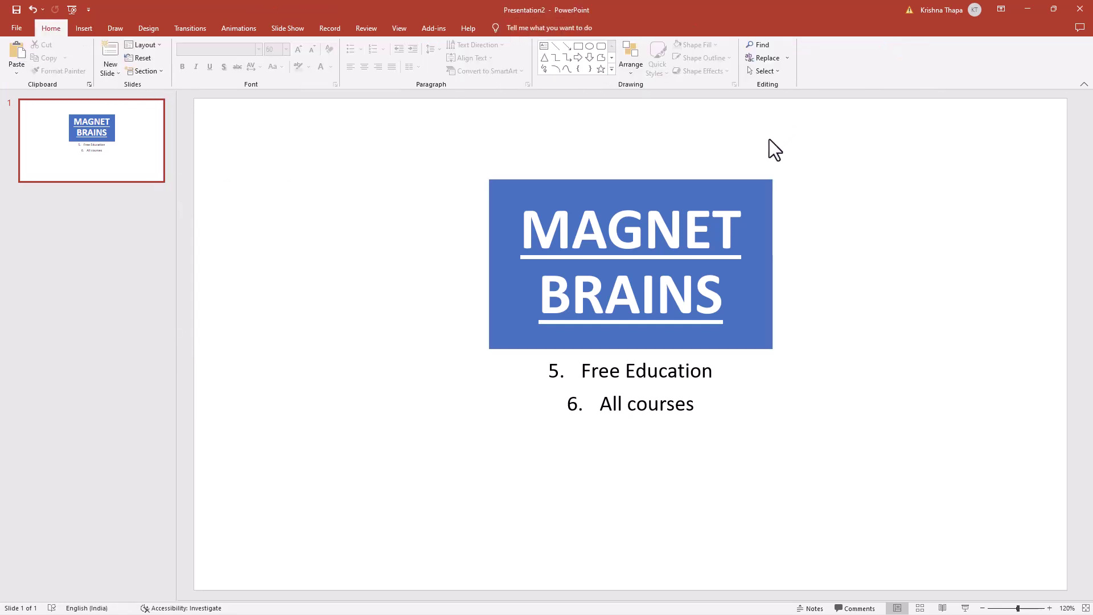
key(ctrl+z)
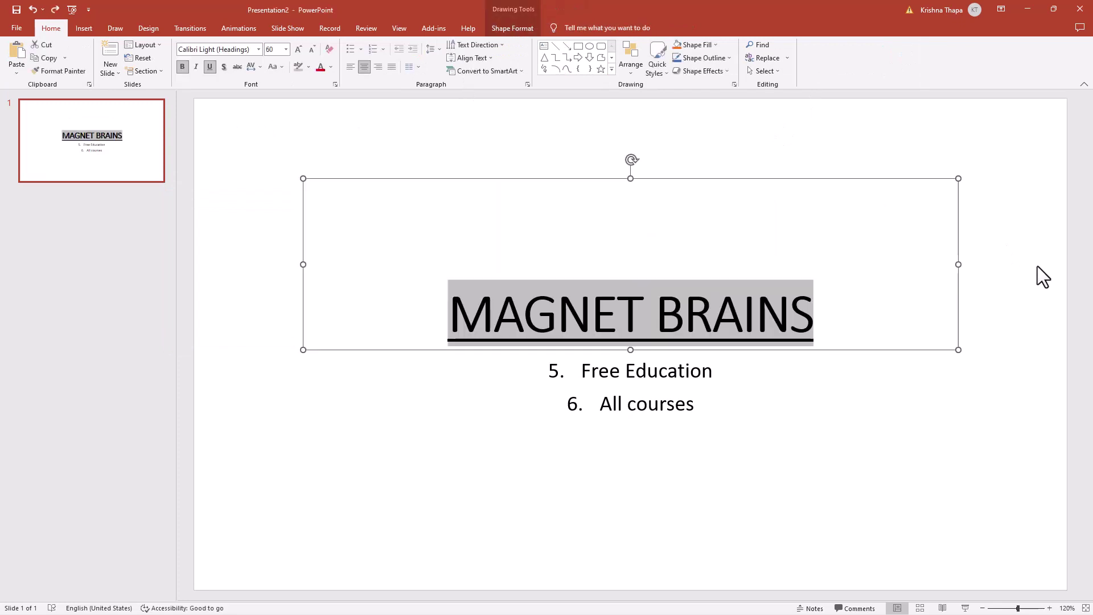
click(477, 131)
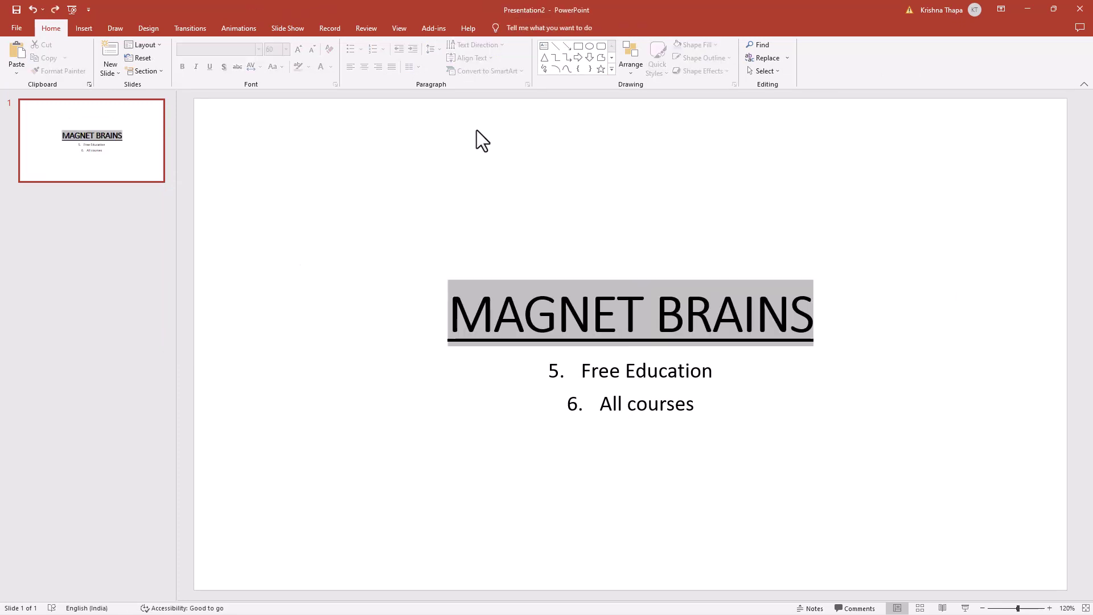
click(510, 288)
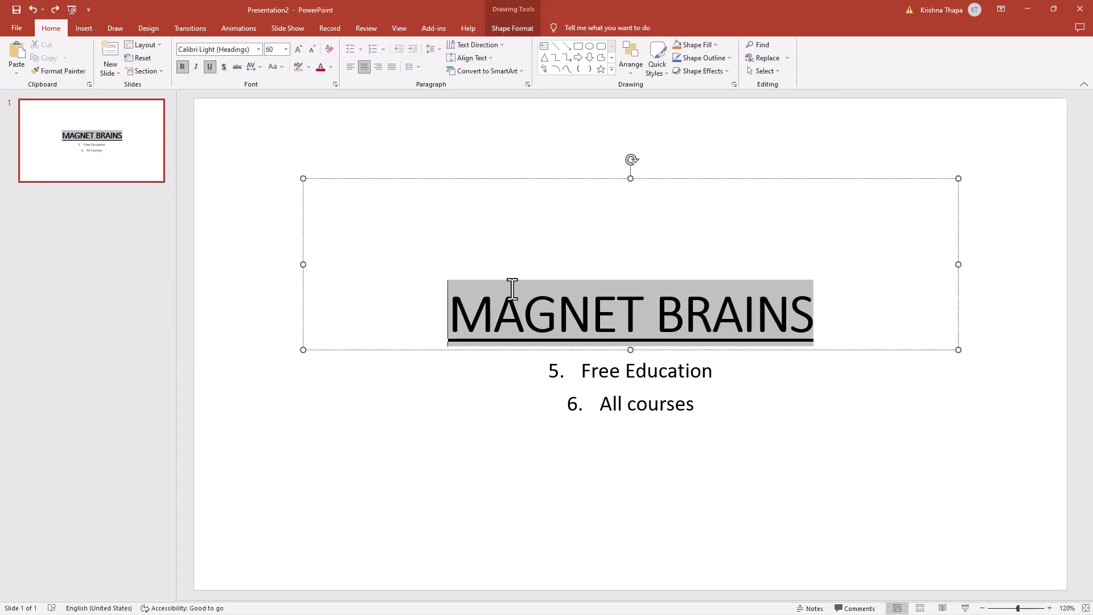
With the title box selected, choose the Rectangle tool from the Shapes gallery
click(483, 179)
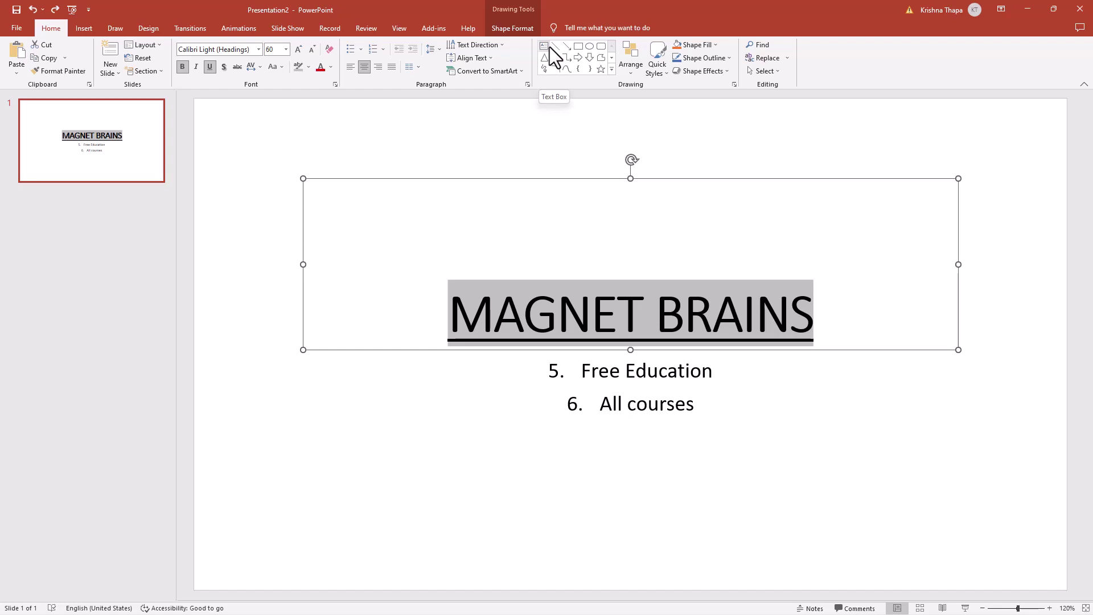
click(611, 69)
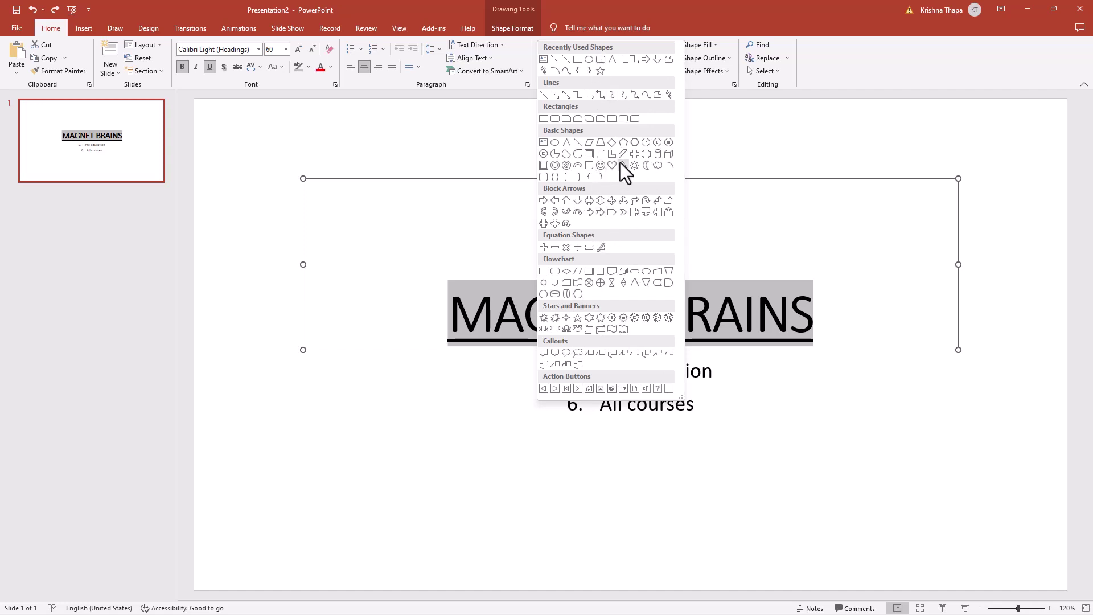
click(577, 59)
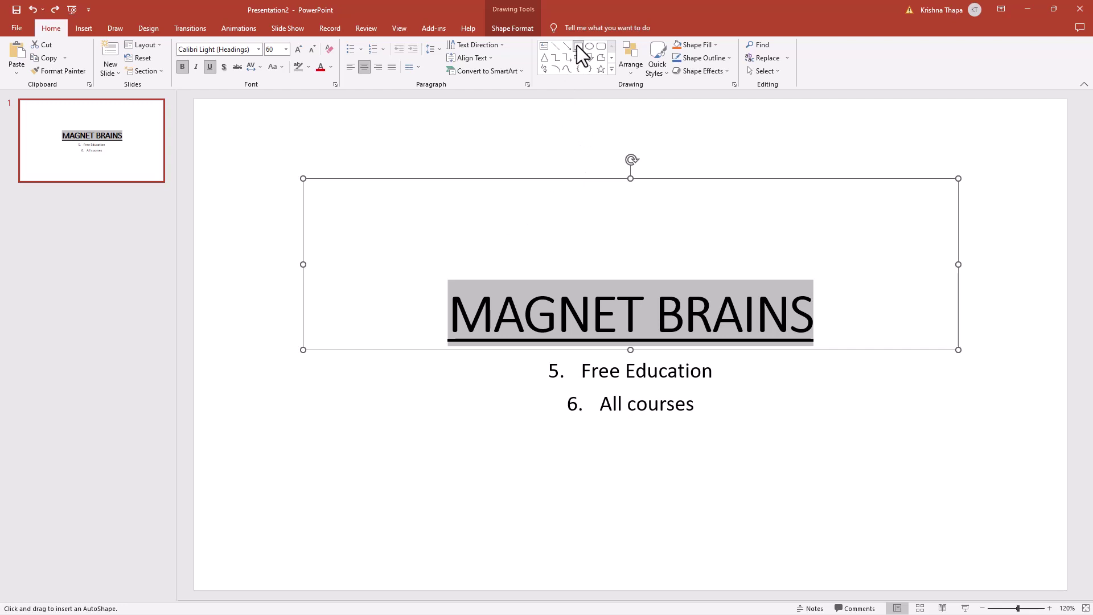
mouse_move(317, 263)
mouse_down()
mouse_move(360, 279)
mouse_move(424, 339)
mouse_up()
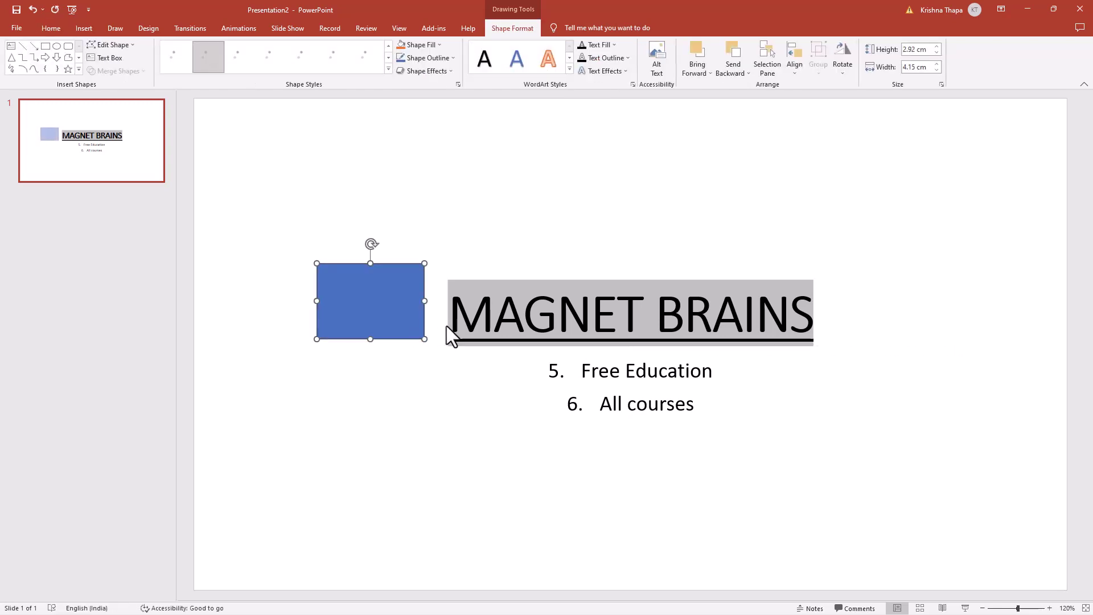
click(422, 355)
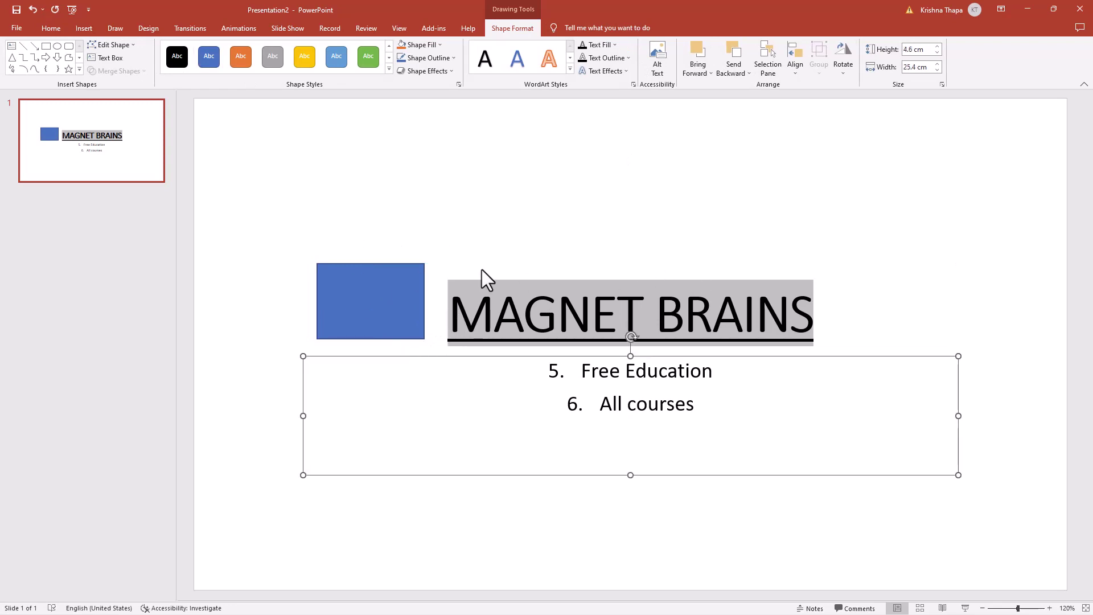
click(343, 293)
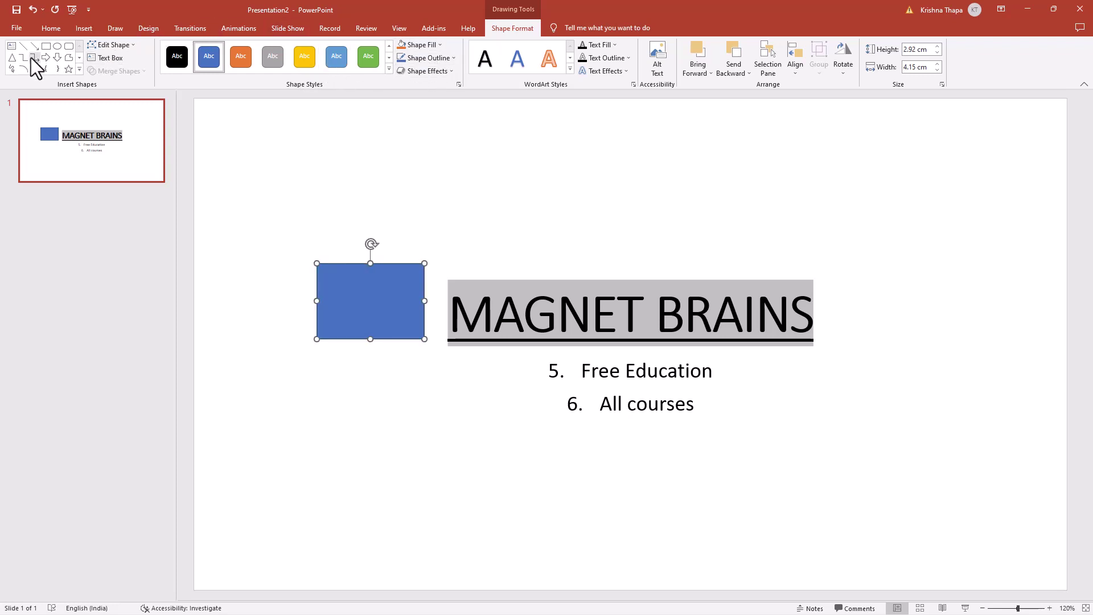
click(59, 47)
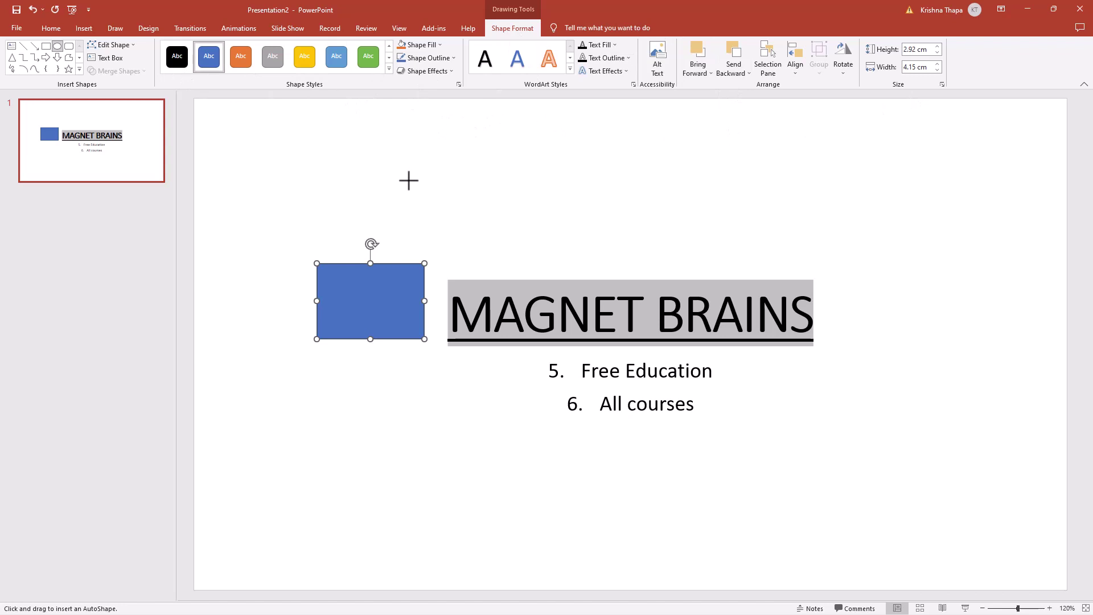
key(ctrl+z)
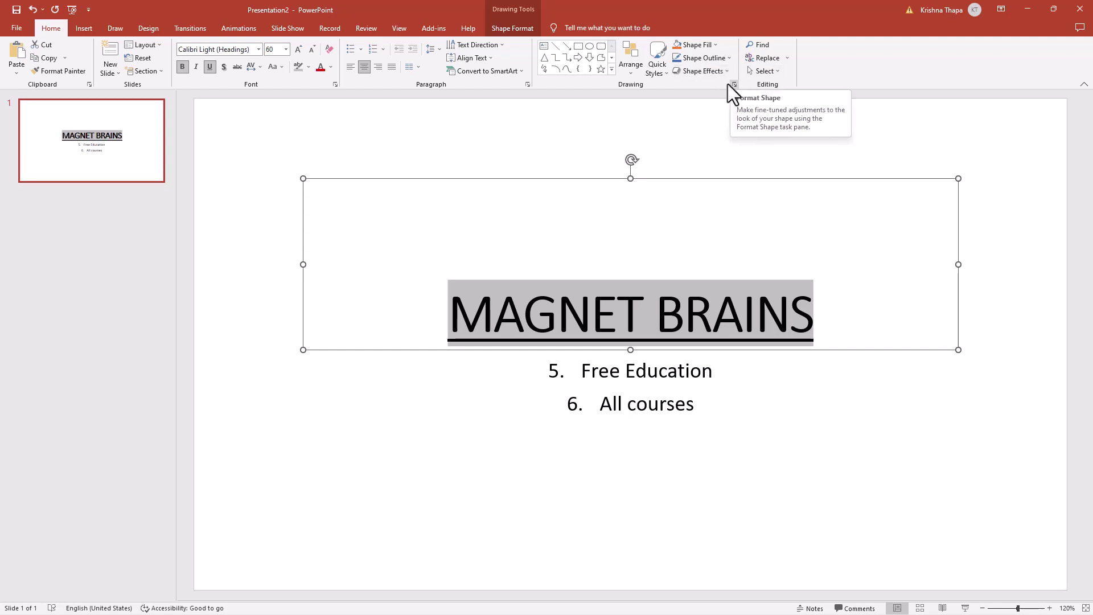
click(734, 84)
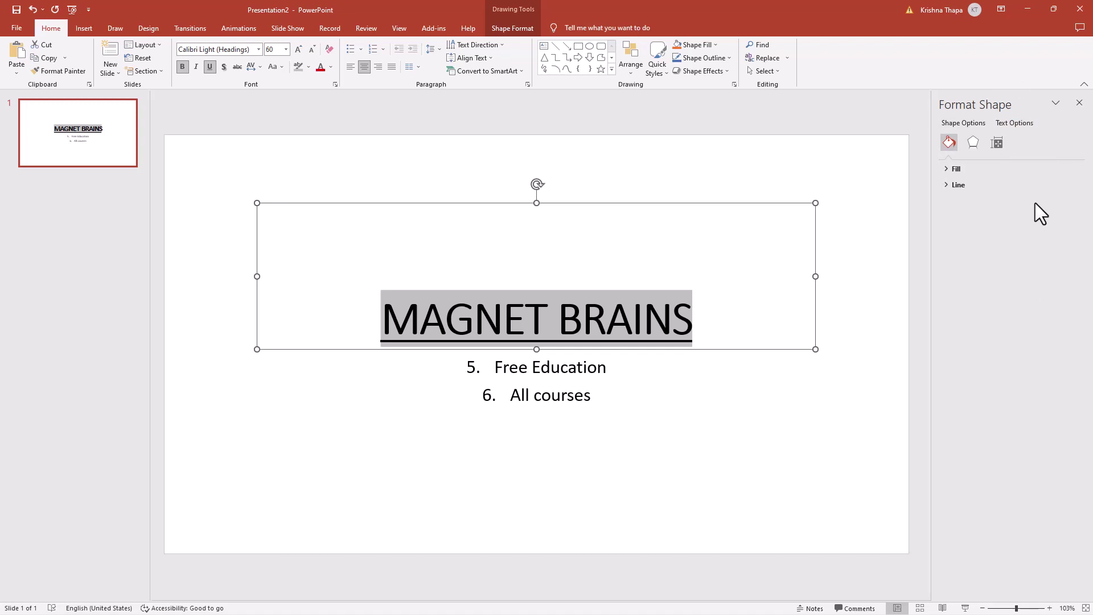
click(1079, 103)
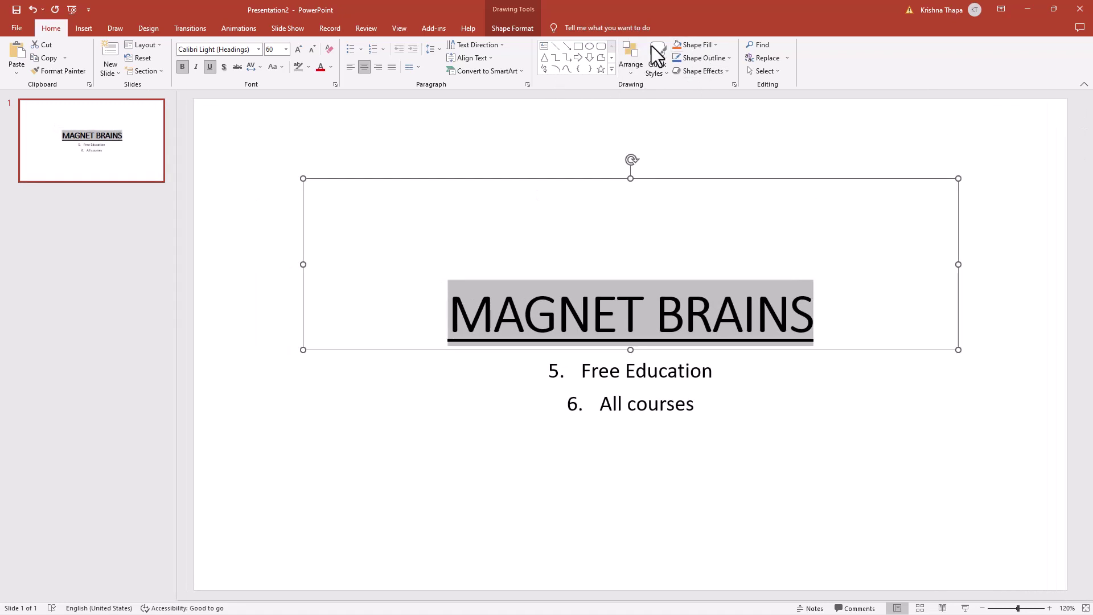
click(527, 84)
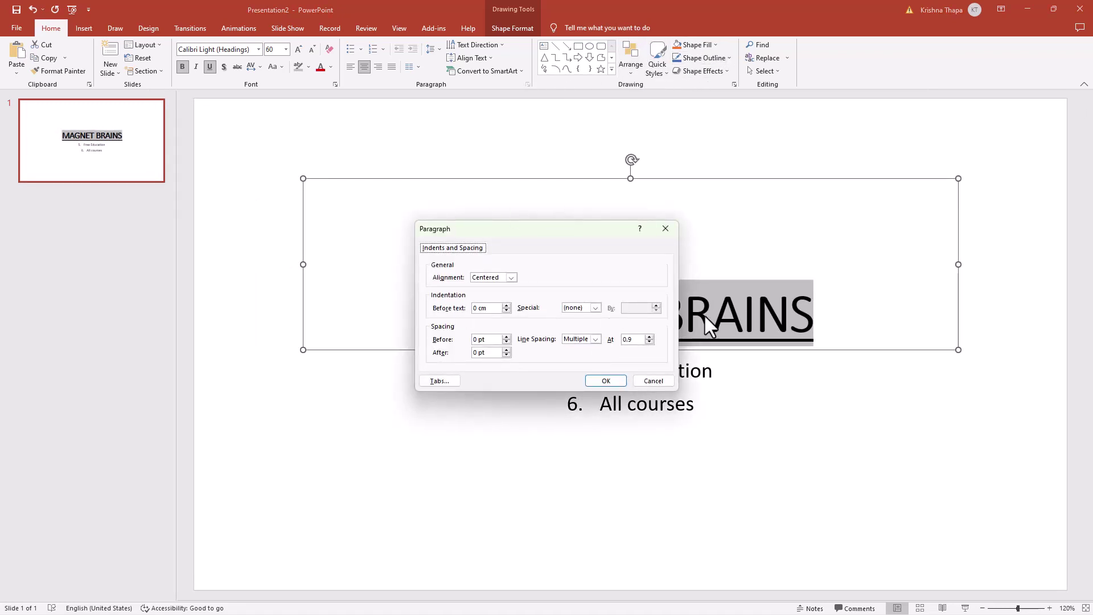
click(665, 229)
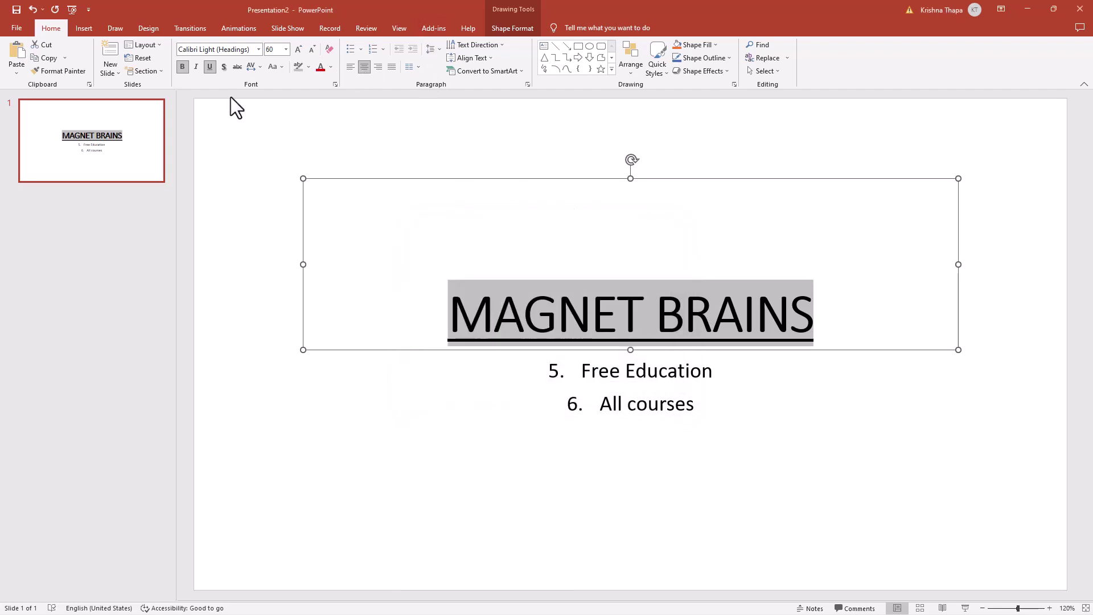
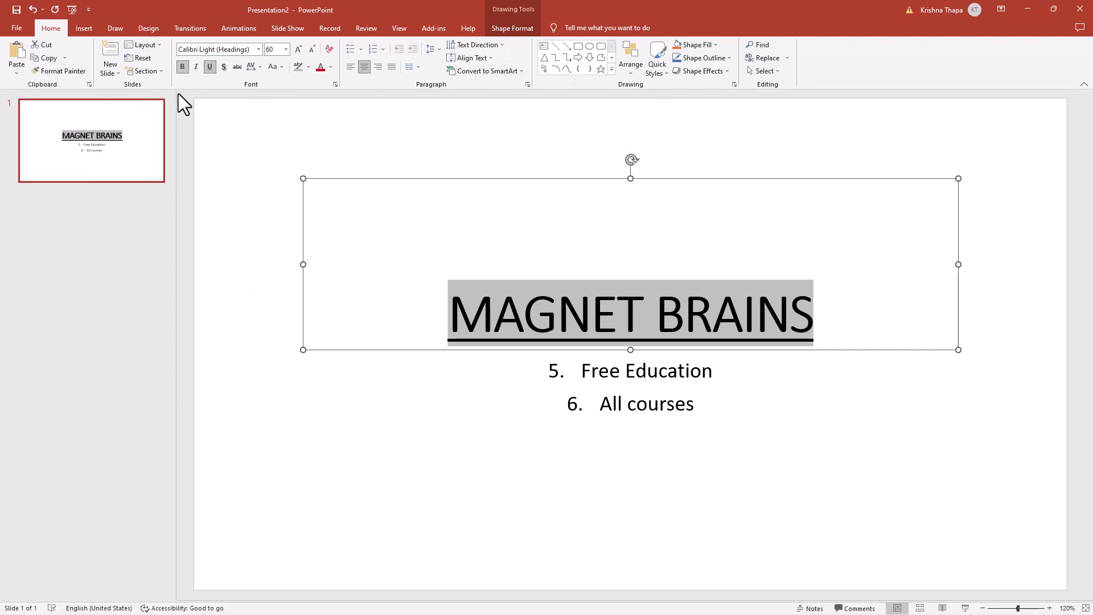
Switch to the Insert ribbon tab to show the content options for the MAGNET BRAINS slide
click(87, 29)
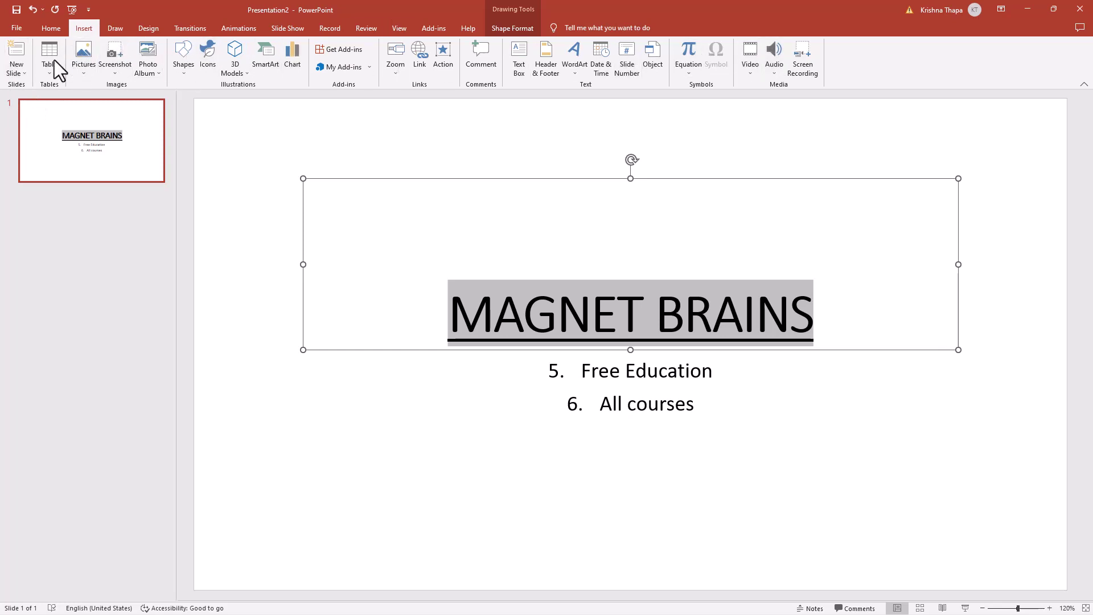
click(19, 68)
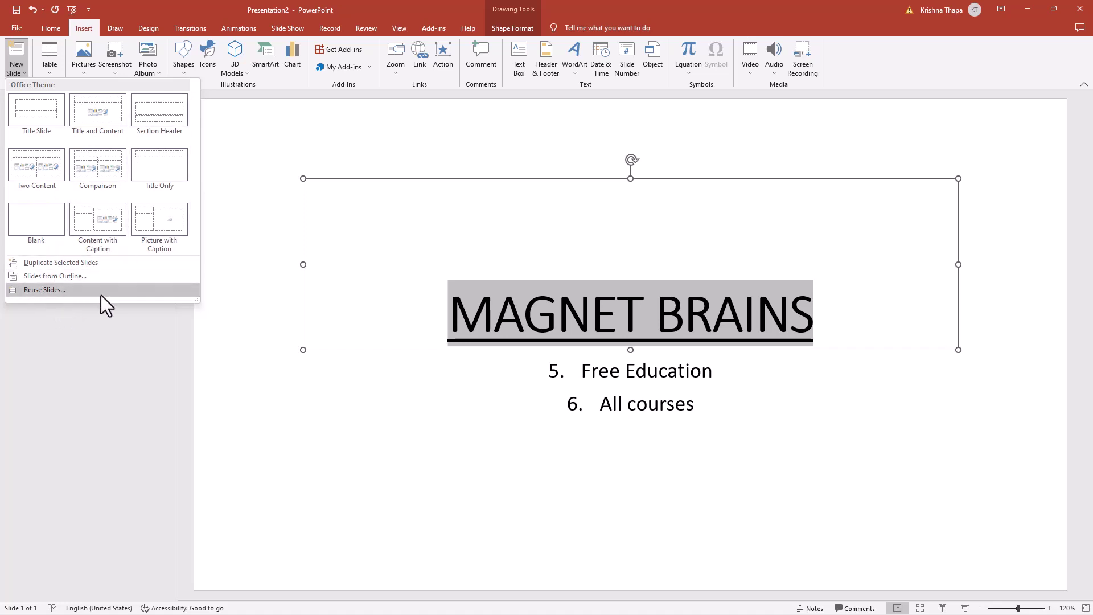
click(83, 322)
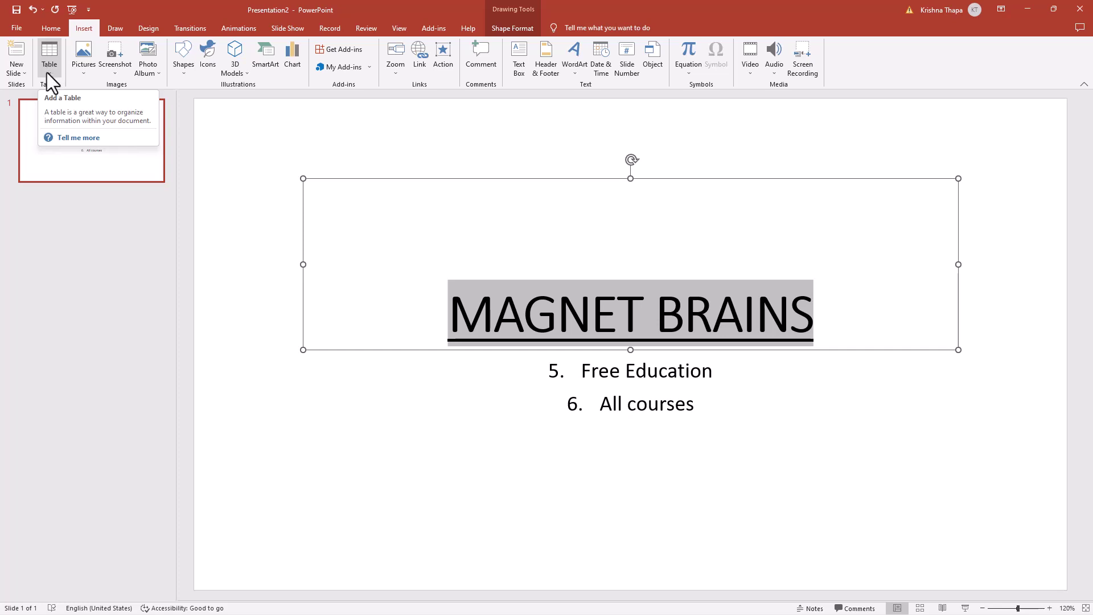
click(47, 73)
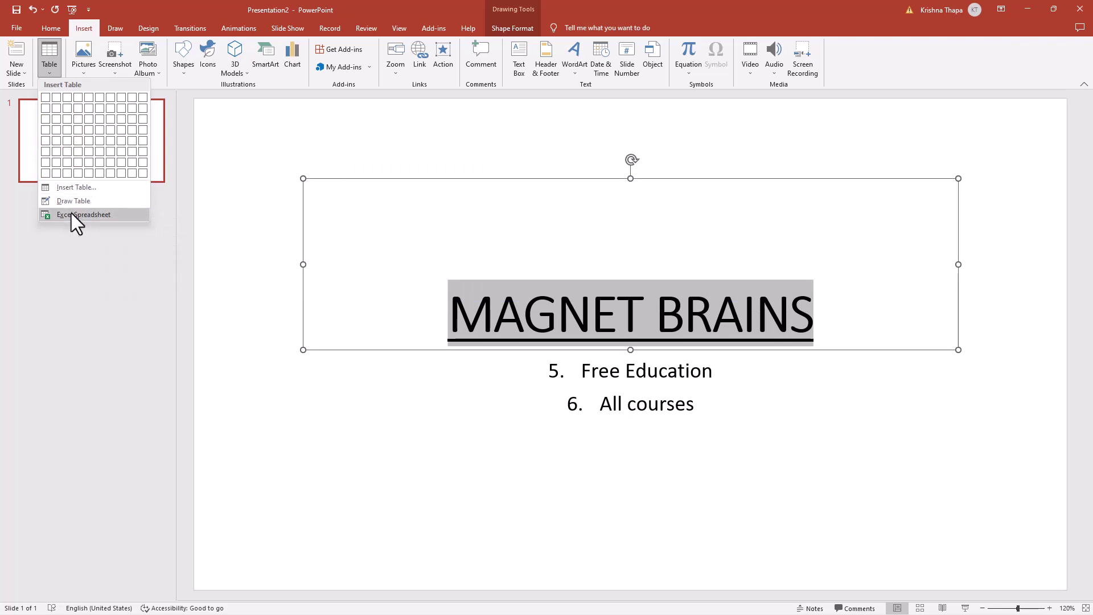
click(10, 126)
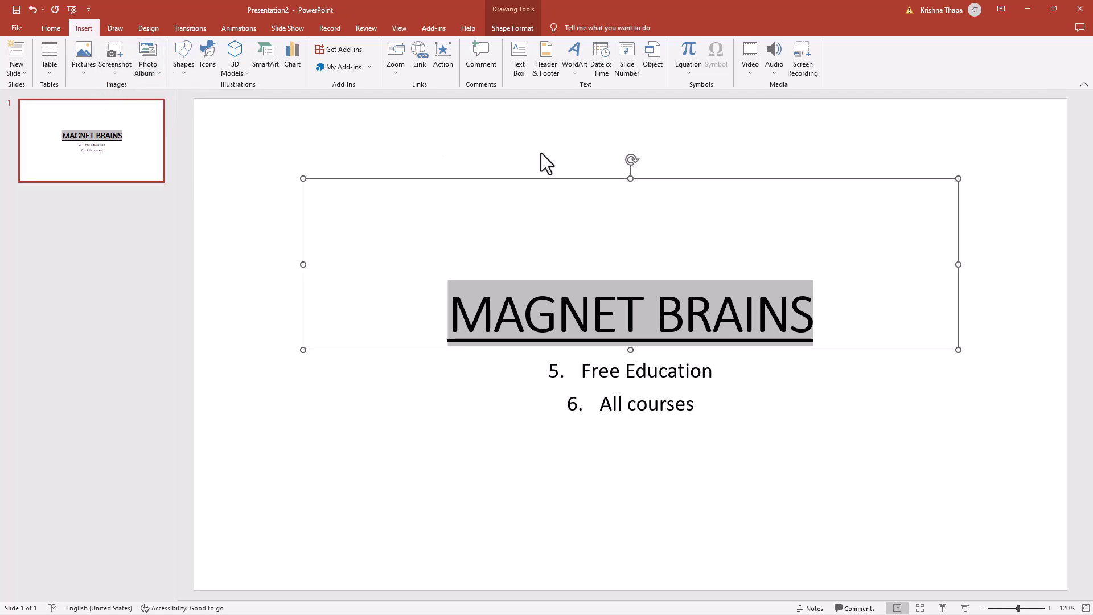
Open the Pictures menu, browse This Device, and cancel without inserting a picture
click(85, 66)
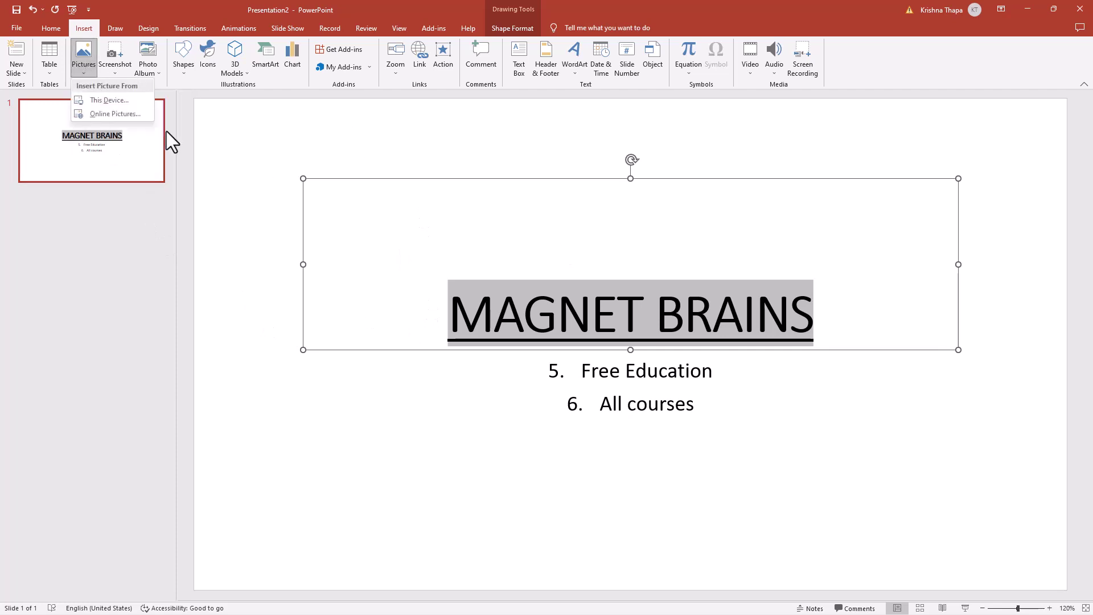
click(114, 102)
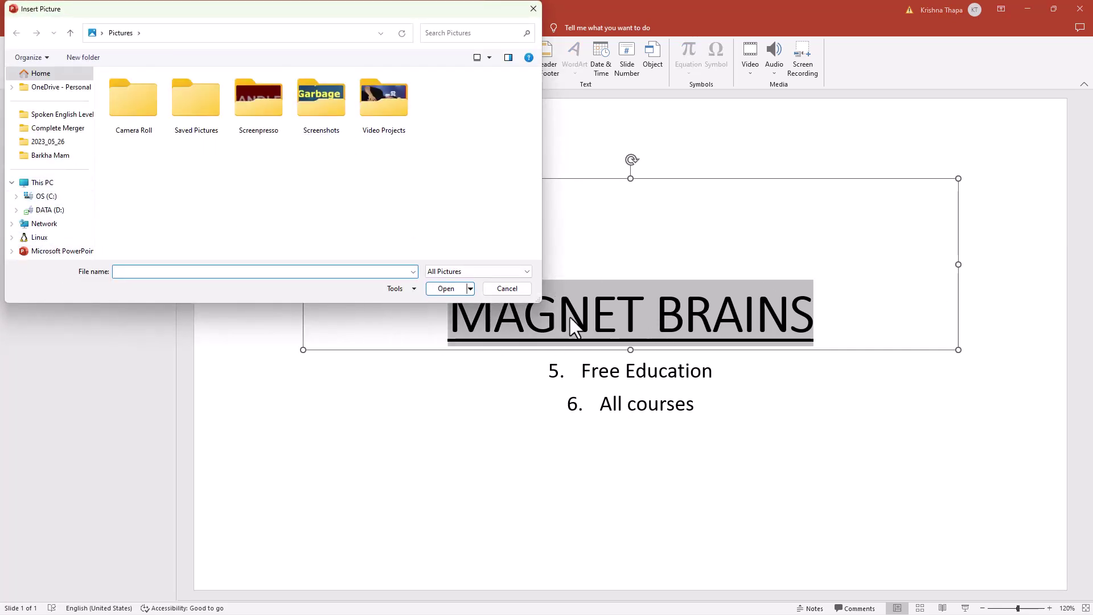
click(487, 289)
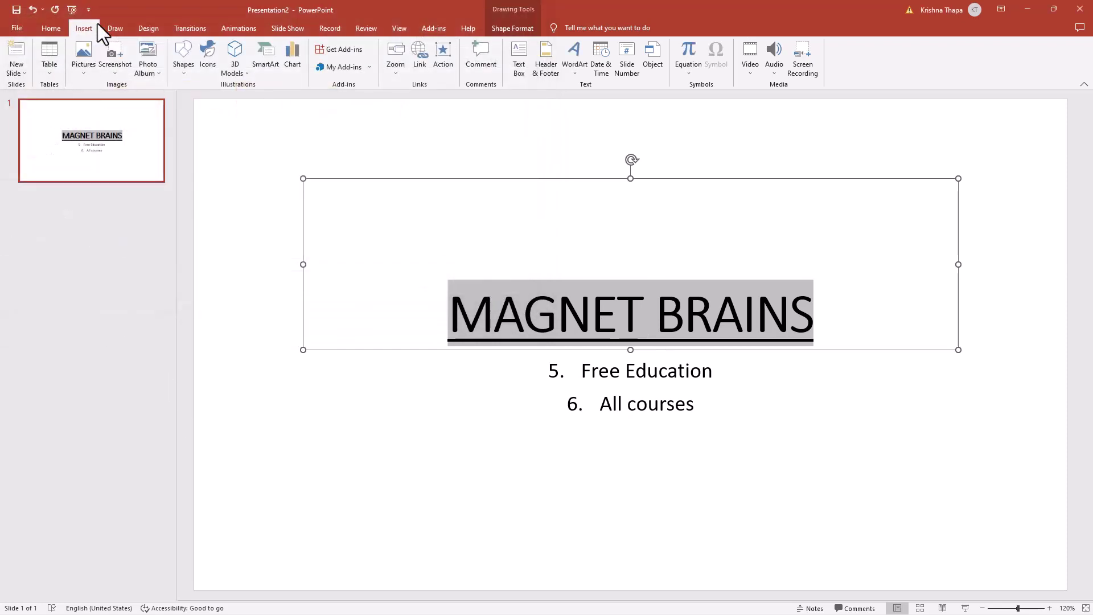
click(81, 71)
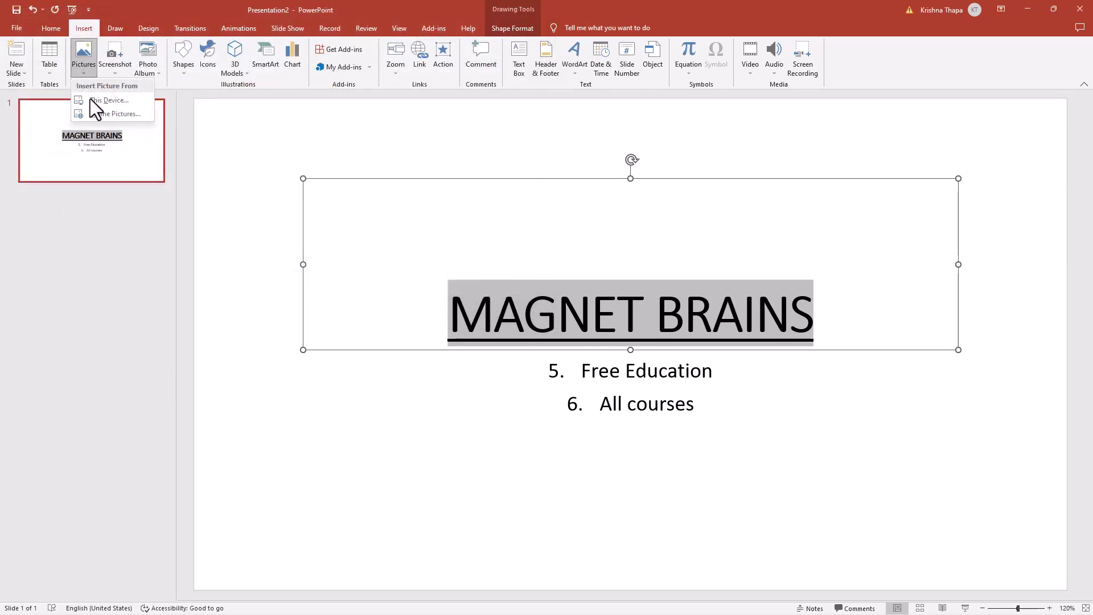
click(192, 115)
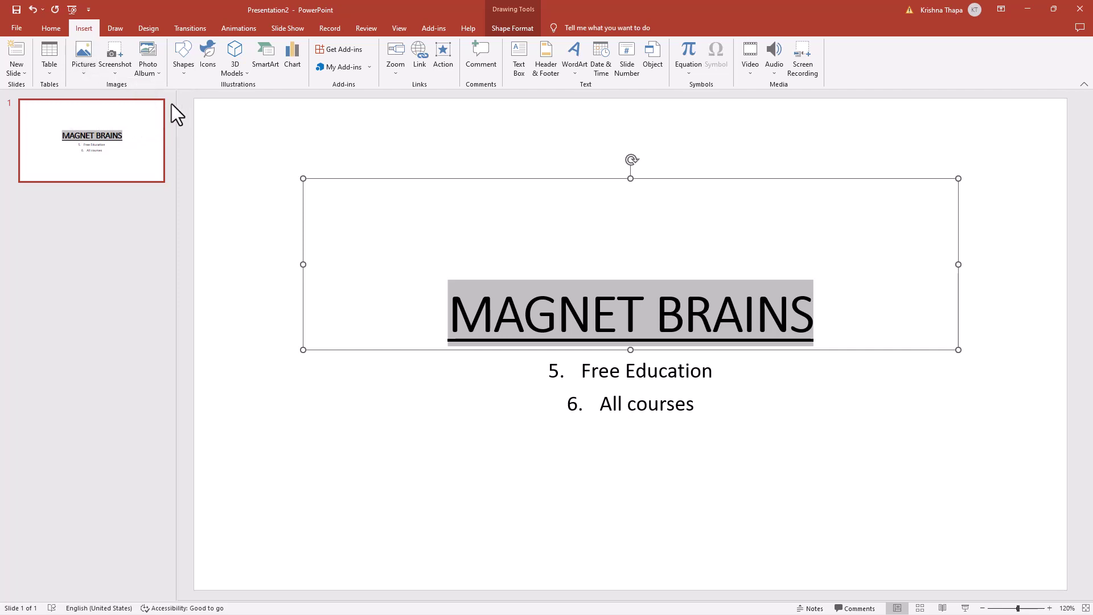
Preview the Screenshot, Photo Album and Shapes menus, then open the 3D Models choices
click(117, 71)
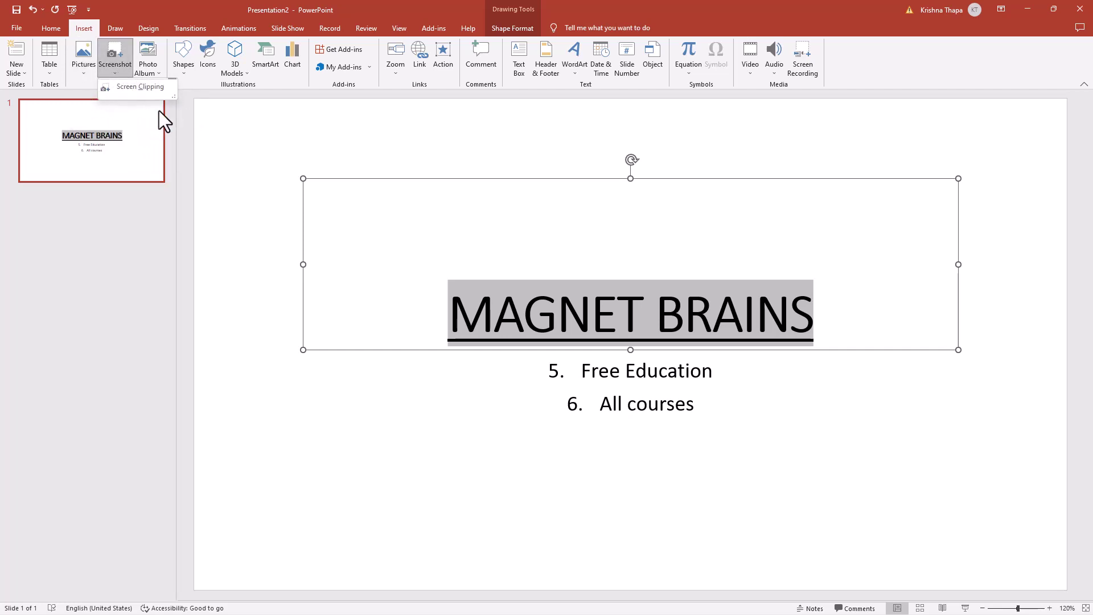
click(178, 117)
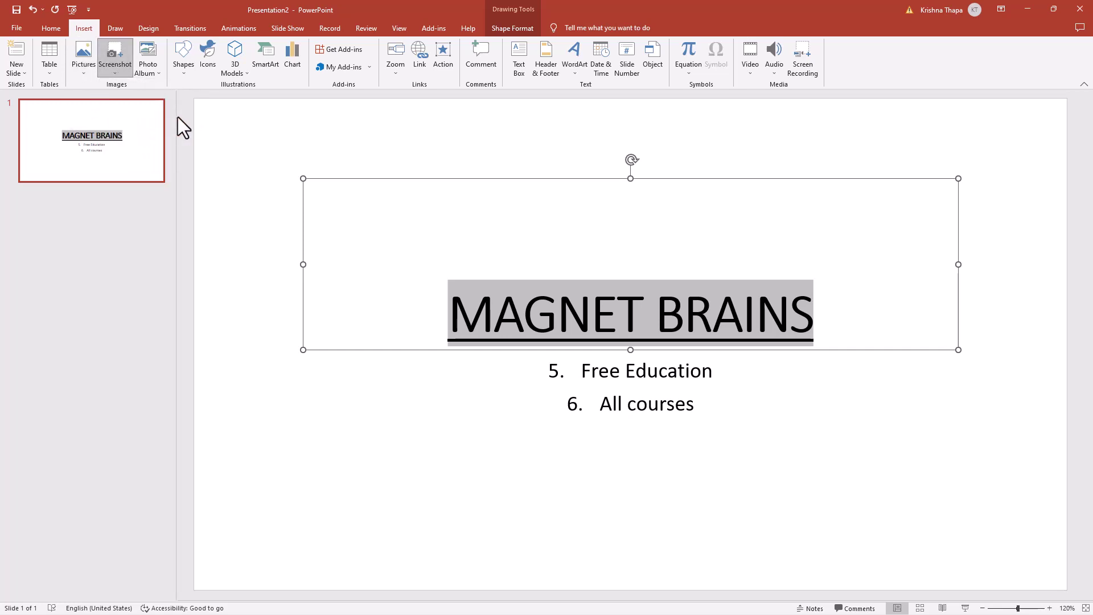
click(158, 75)
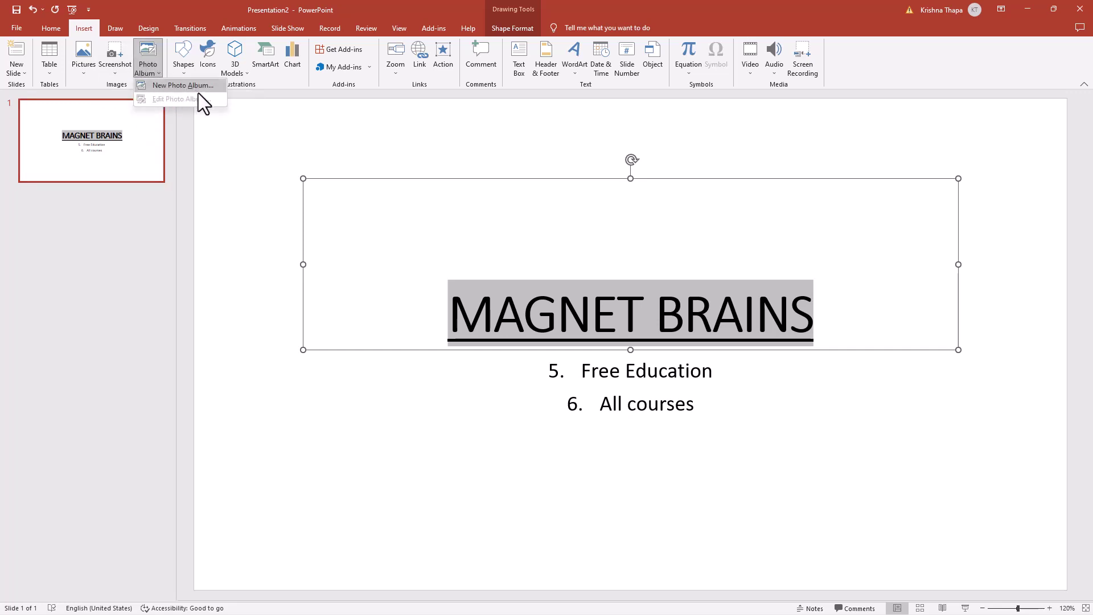
click(211, 123)
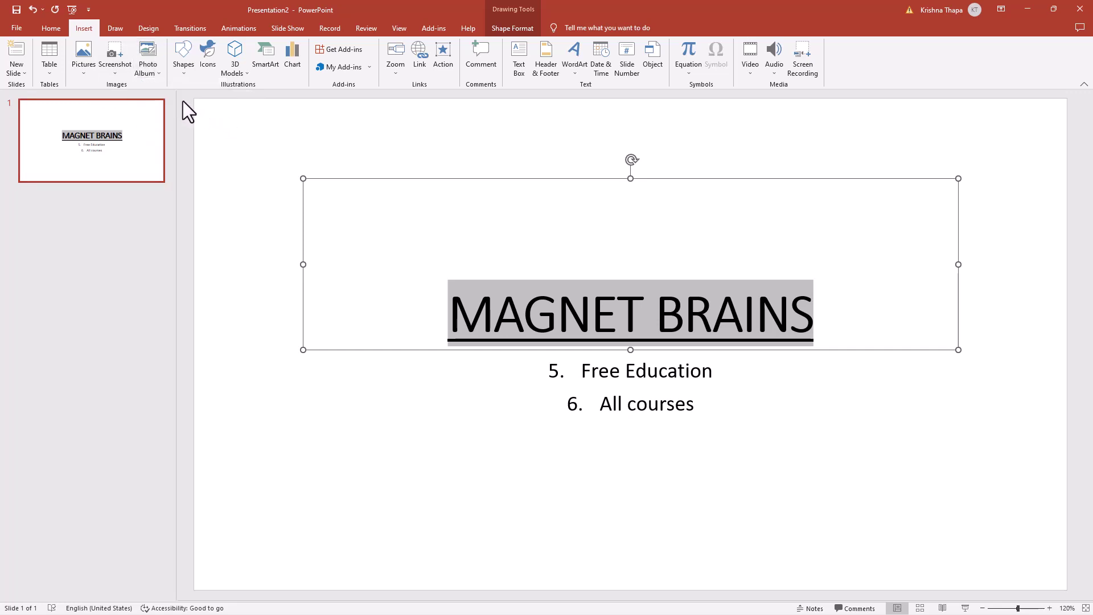
click(184, 71)
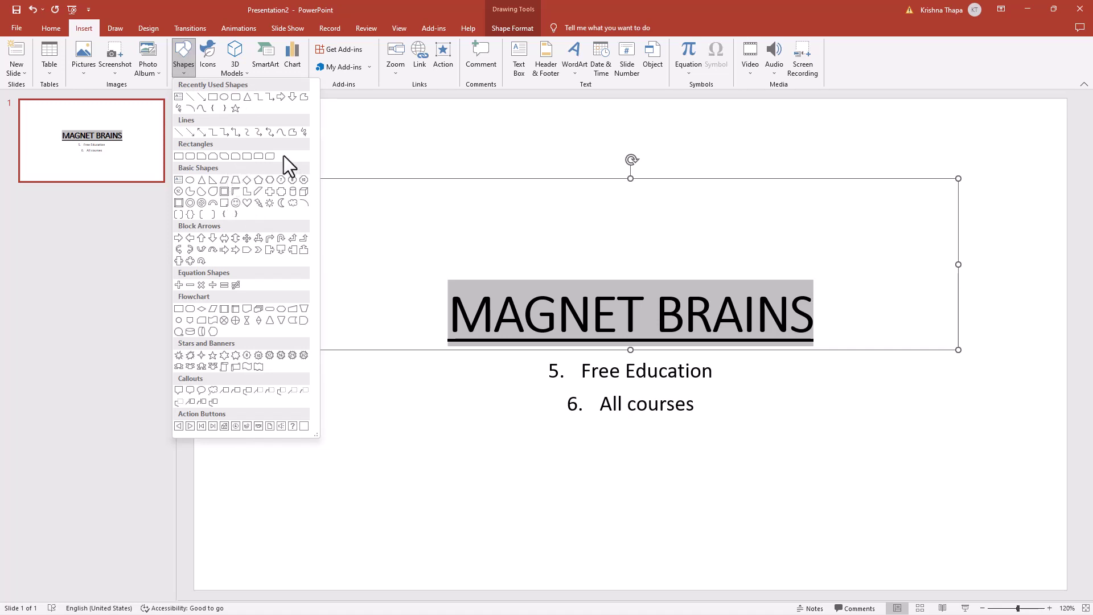
click(341, 139)
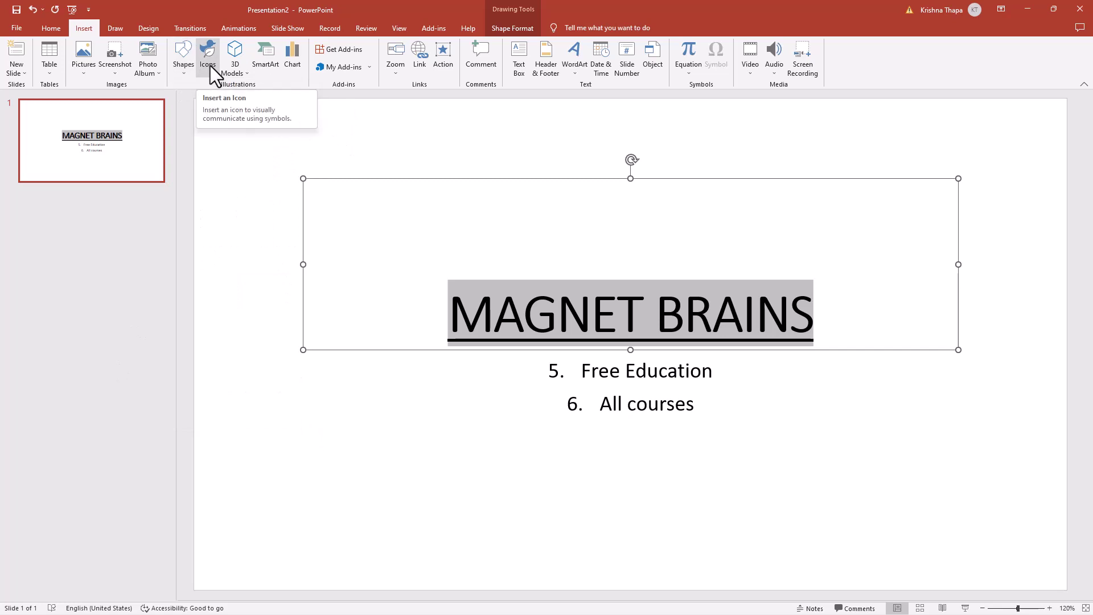
click(245, 70)
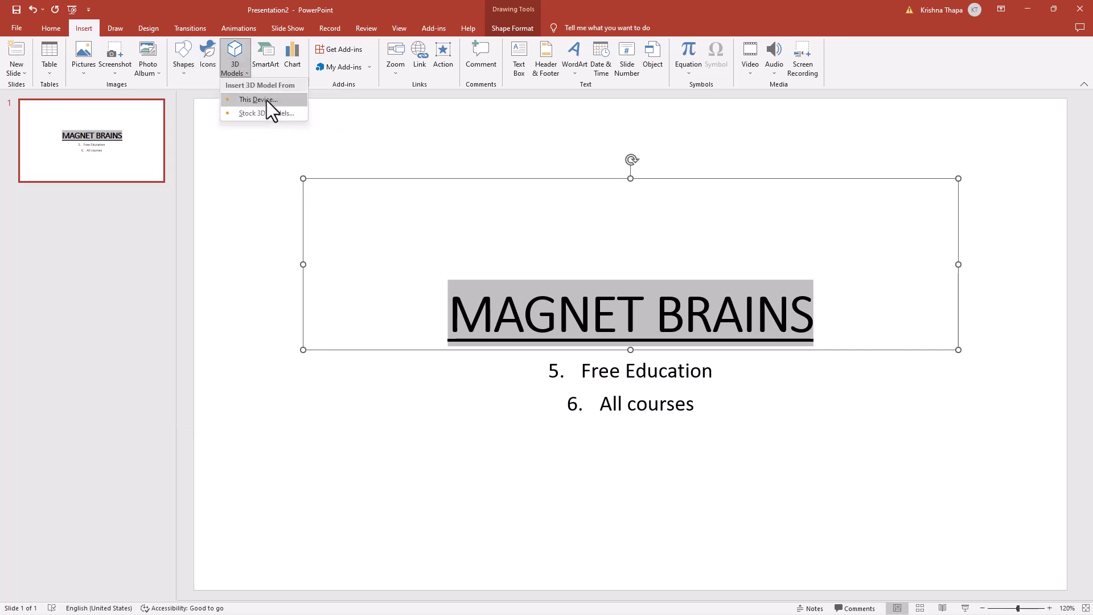
Open the Choose a SmartArt Graphic dialog and cancel it without inserting anything
click(267, 71)
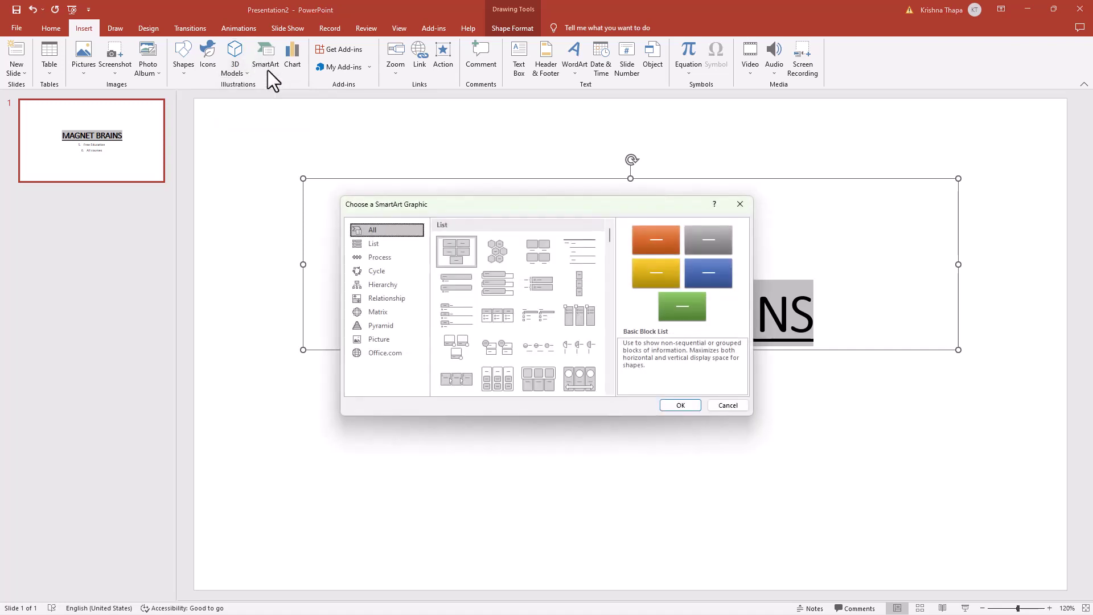
click(728, 409)
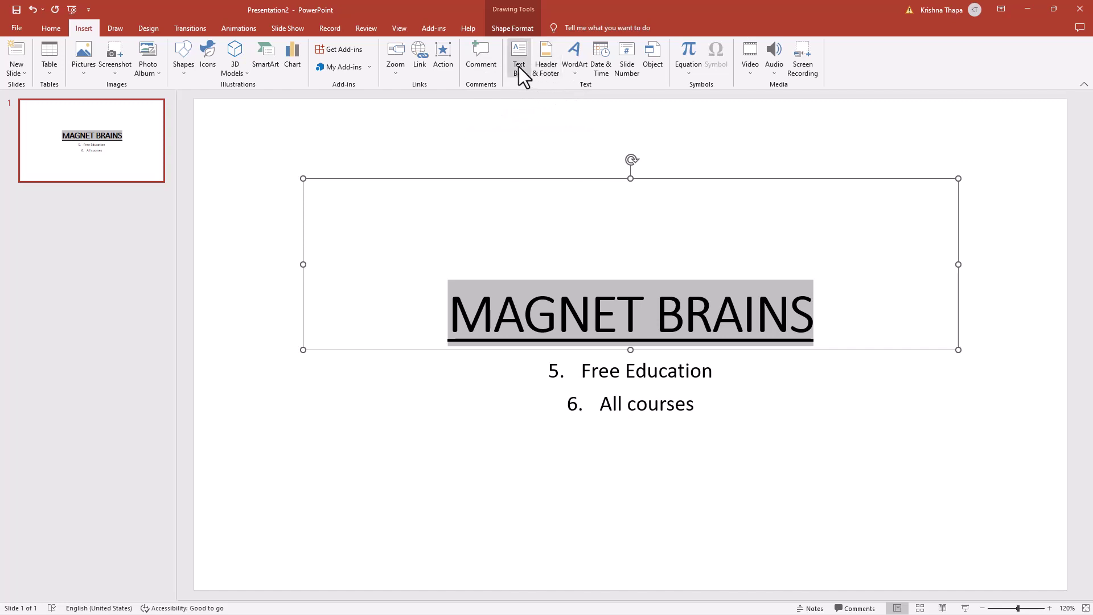
Look over the WordArt styles and the Header and Footer dialog, closing both unchanged
click(577, 62)
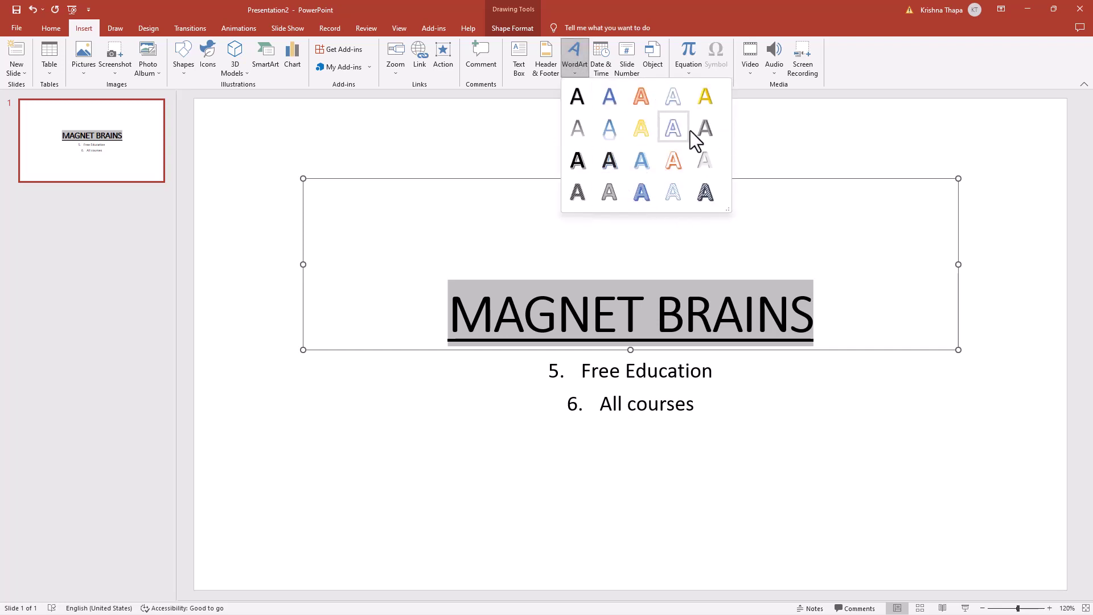
click(524, 85)
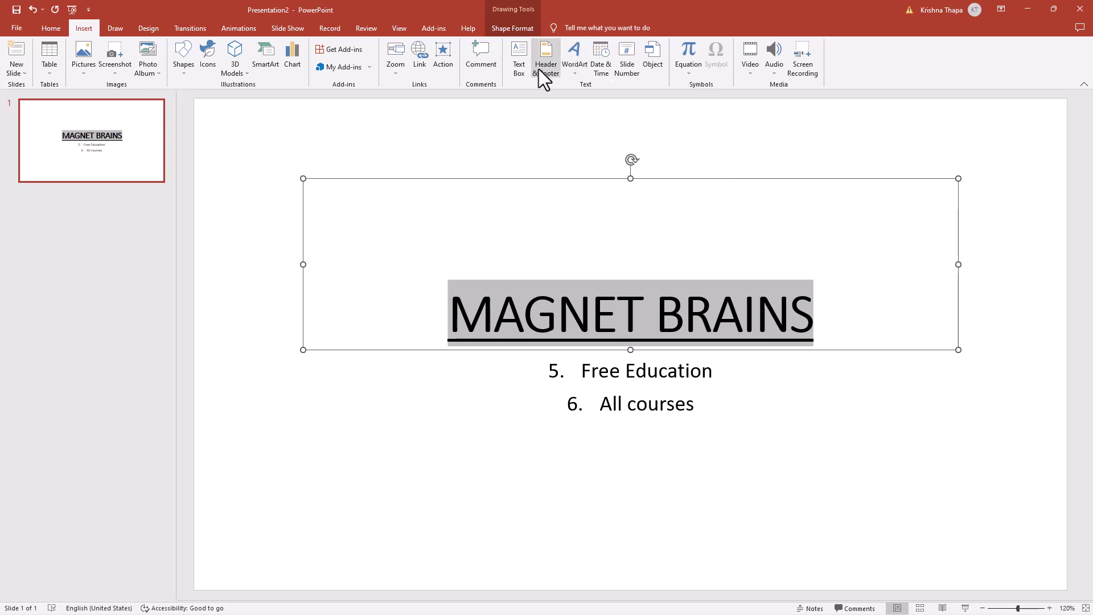
click(541, 70)
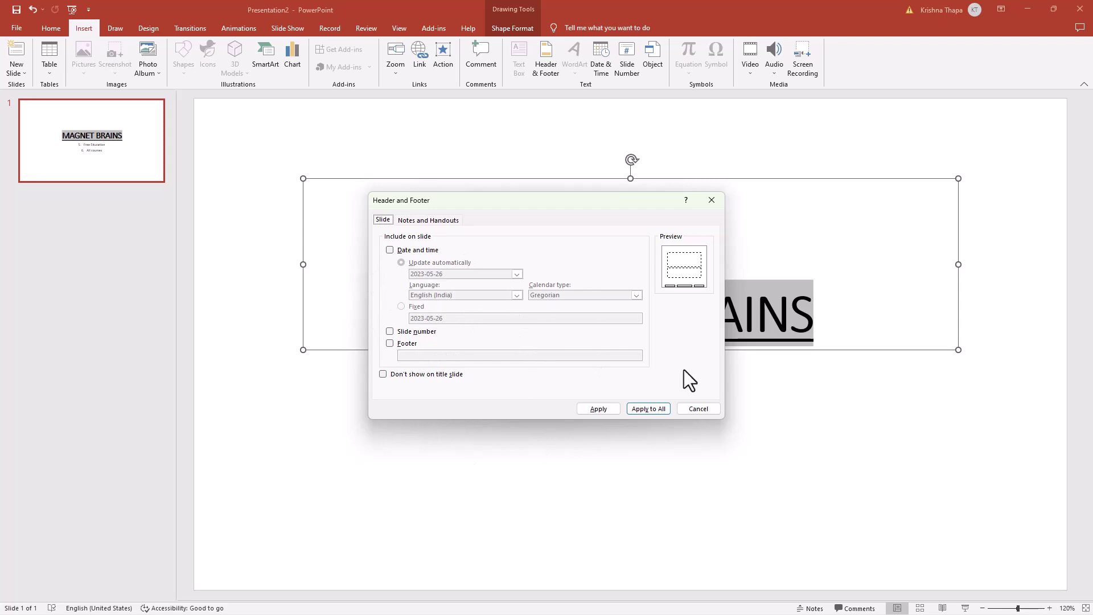
click(704, 409)
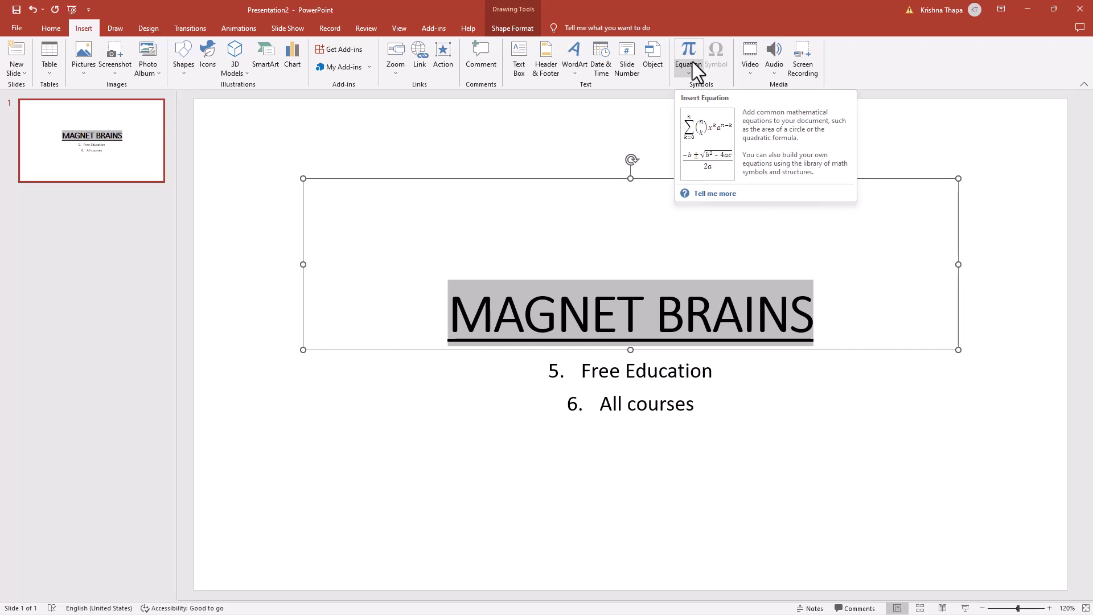
click(693, 61)
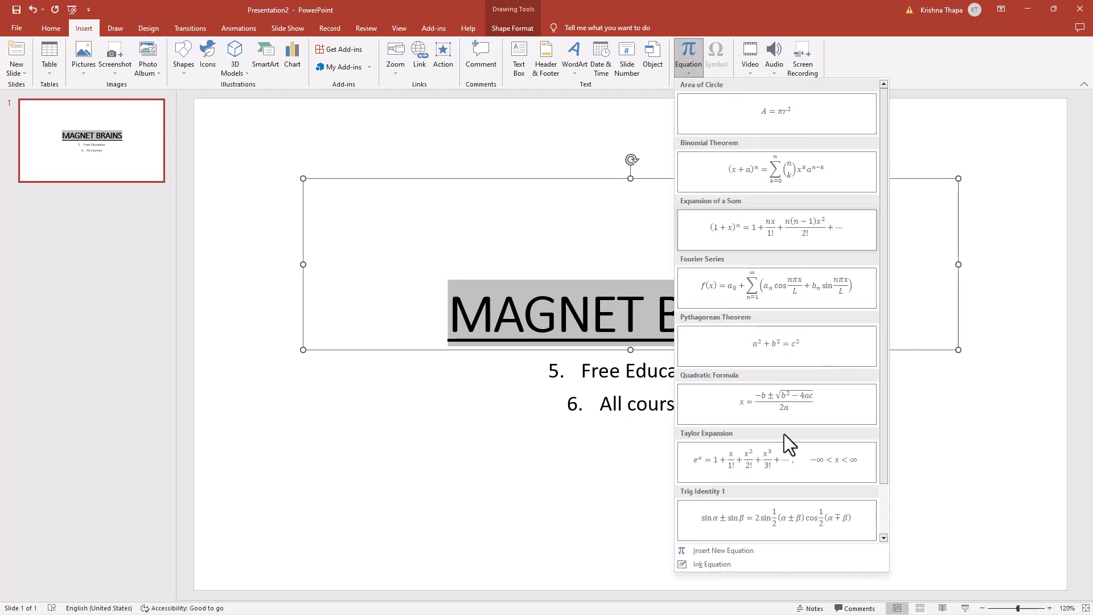
click(915, 139)
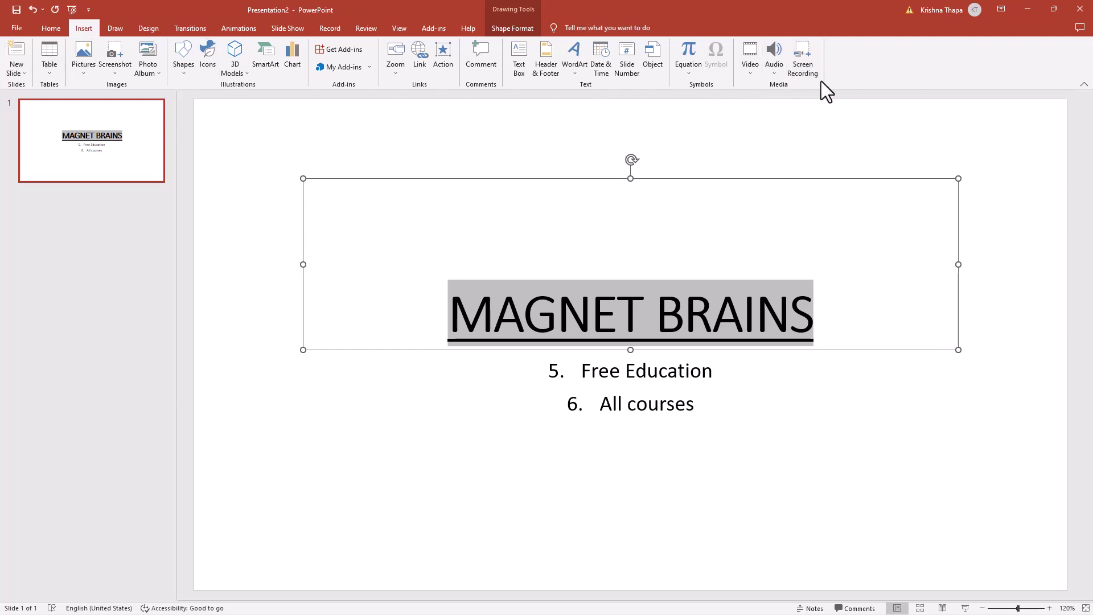
Draw two freehand black-pen strokes above and left of the MAGNET BRAINS title
click(118, 31)
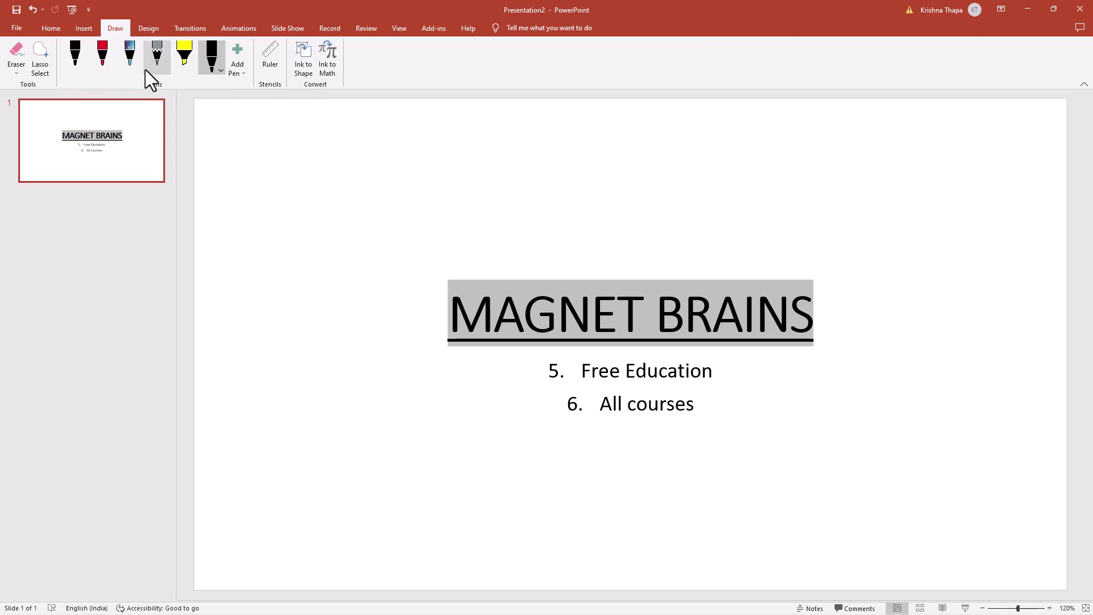
click(86, 52)
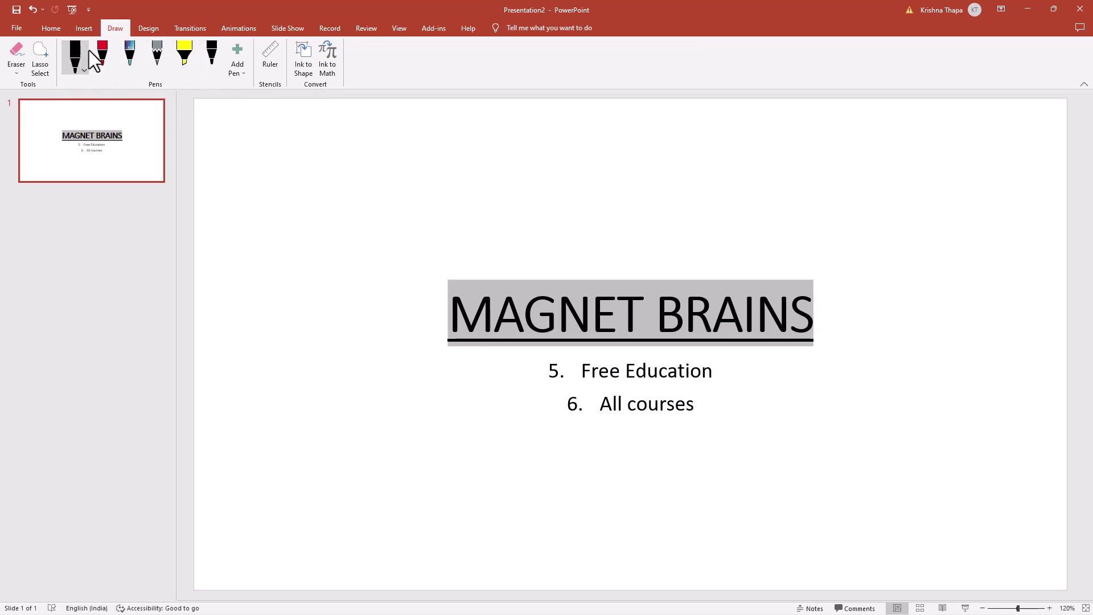
drag(392, 193, 375, 238)
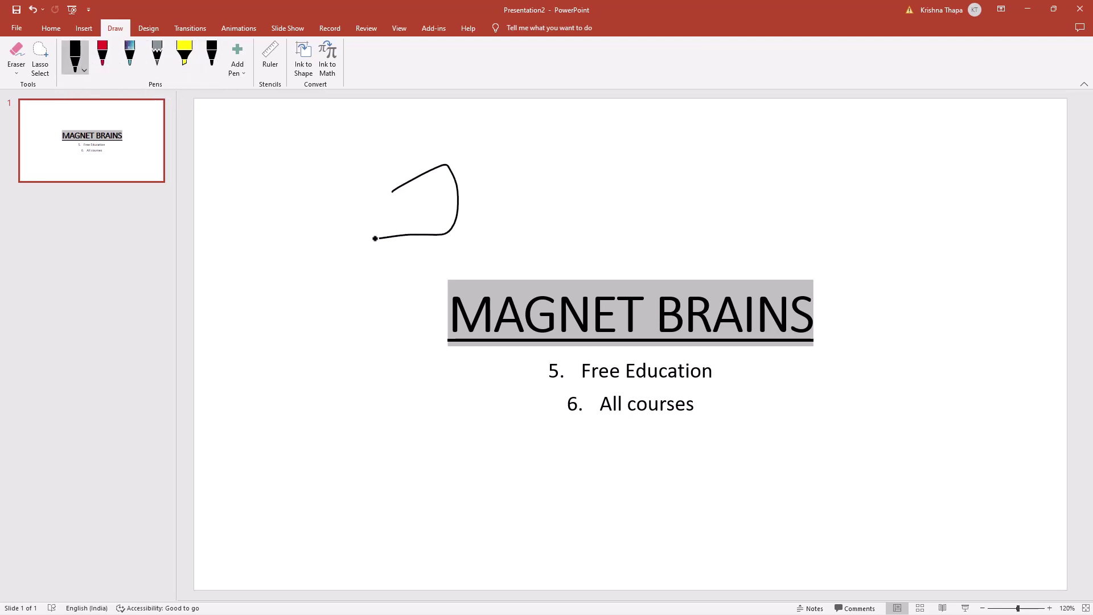
drag(389, 192, 478, 253)
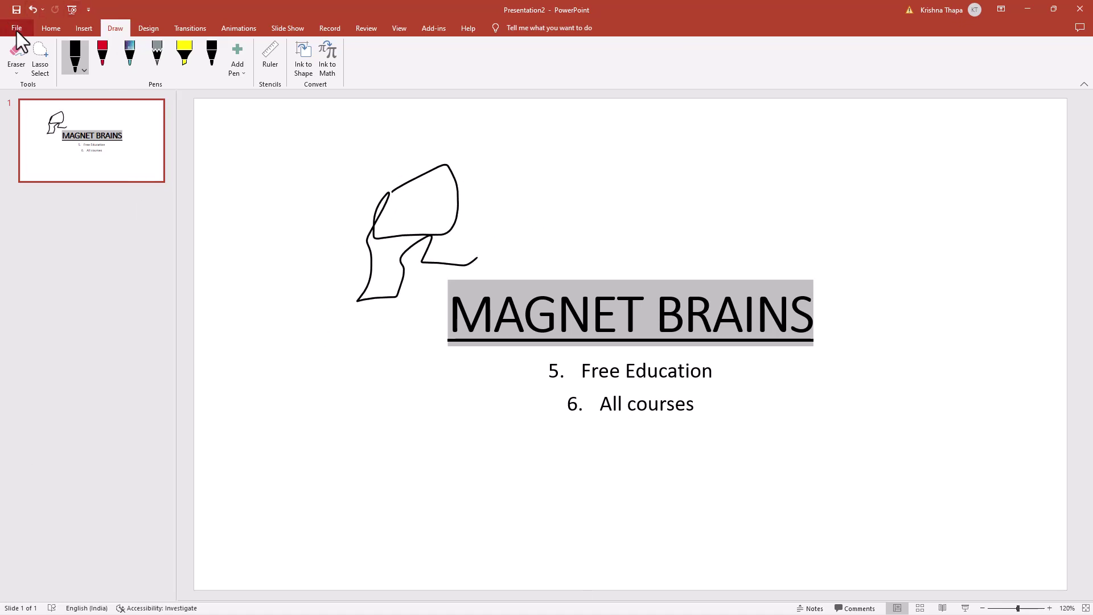
Erase the black ink scribble from the slide with the Stroke Eraser
click(16, 63)
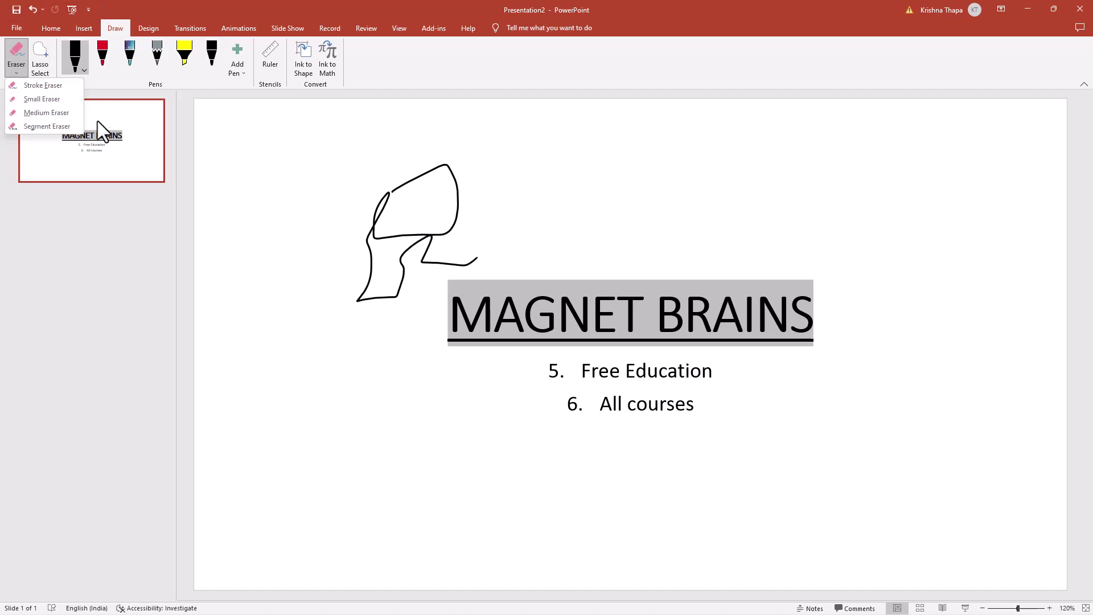
click(49, 86)
drag(350, 257, 388, 258)
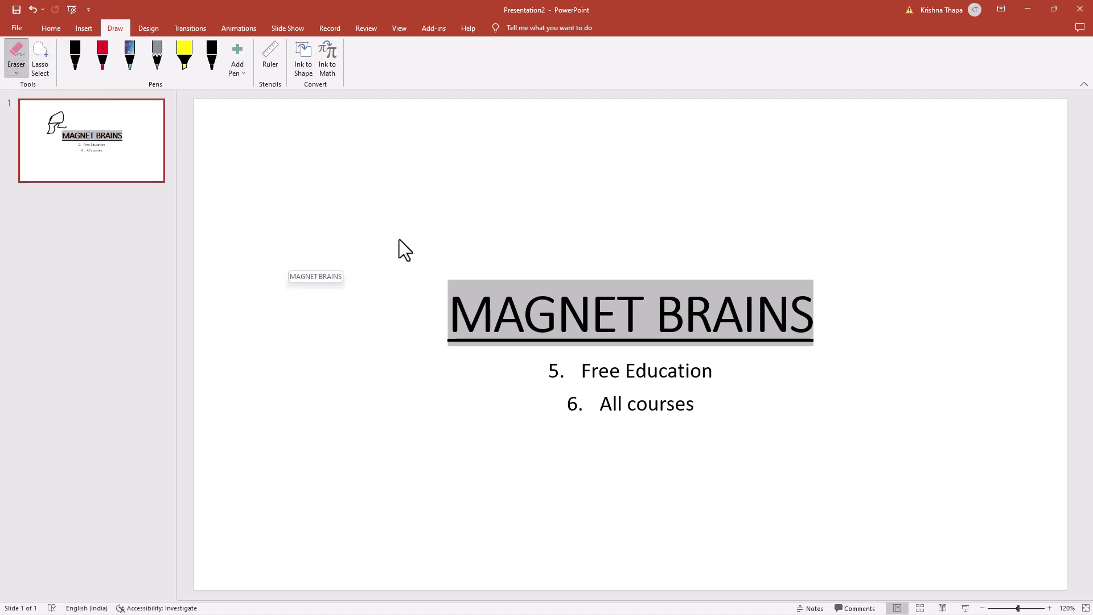
Review the eraser types, switch to Lasso Select, and check the Add Pen list without adding one
click(16, 73)
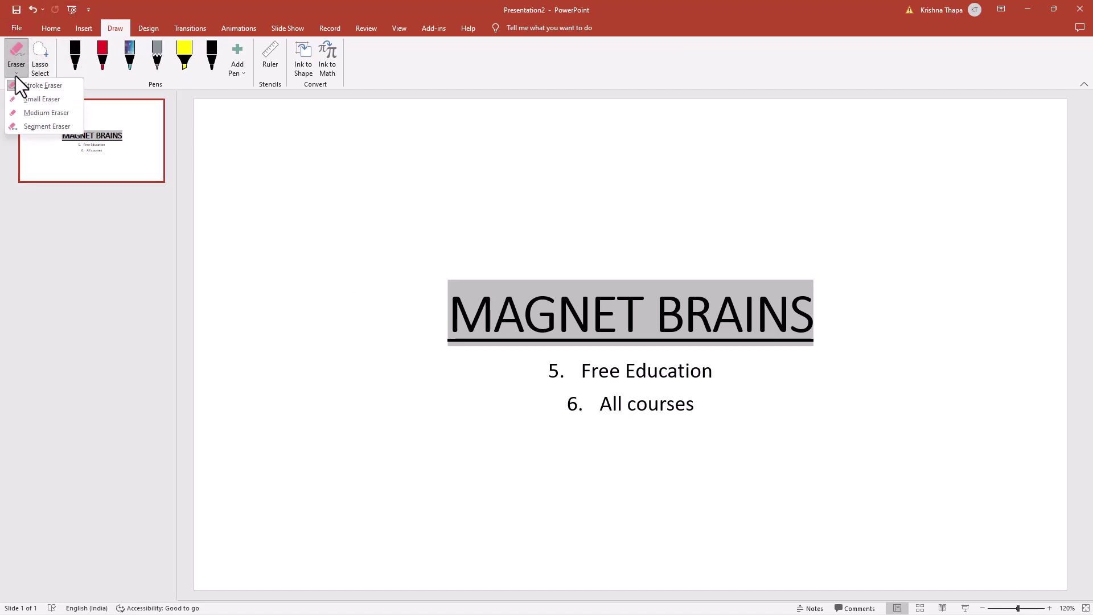
click(262, 125)
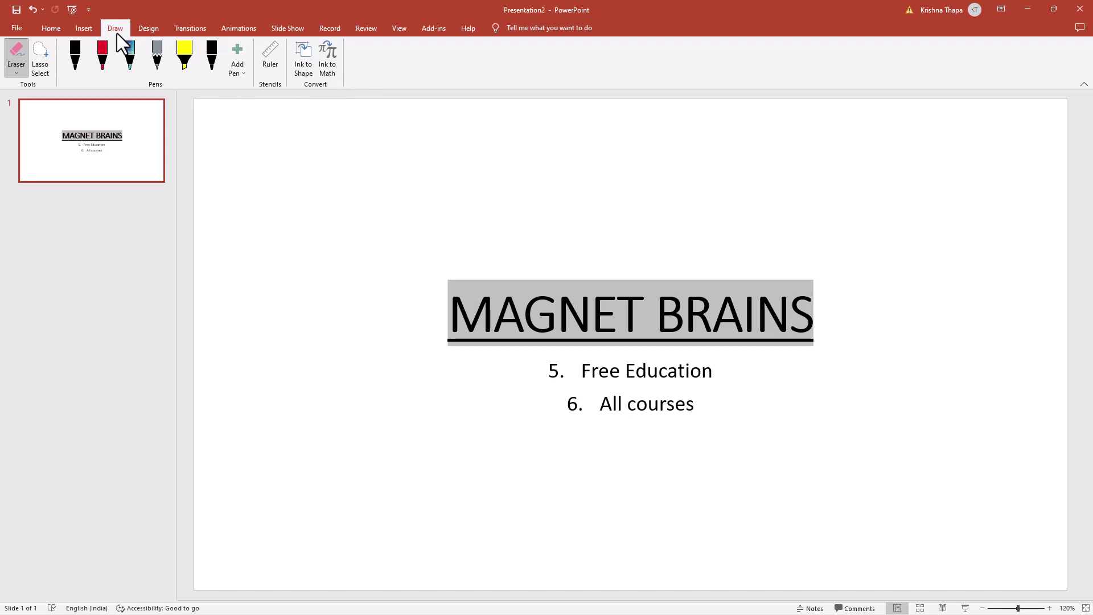
click(45, 73)
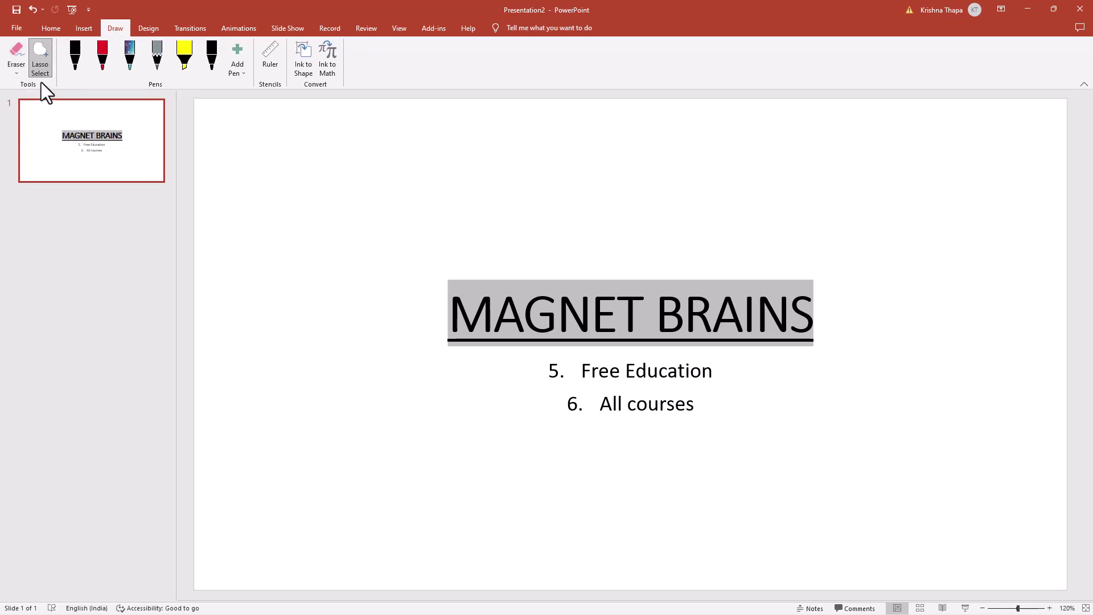
click(236, 74)
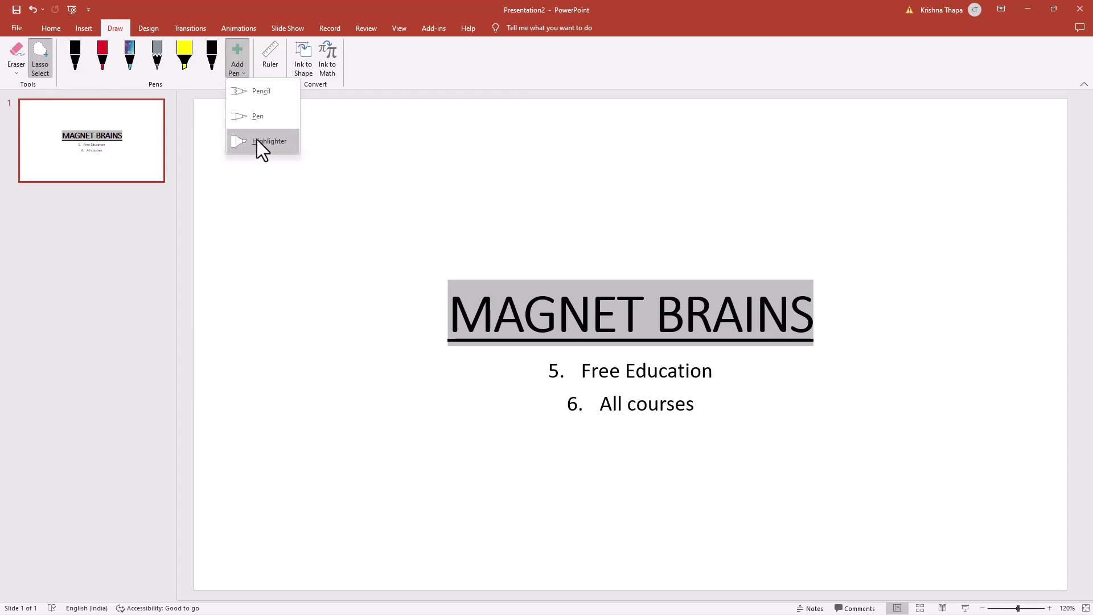
click(321, 84)
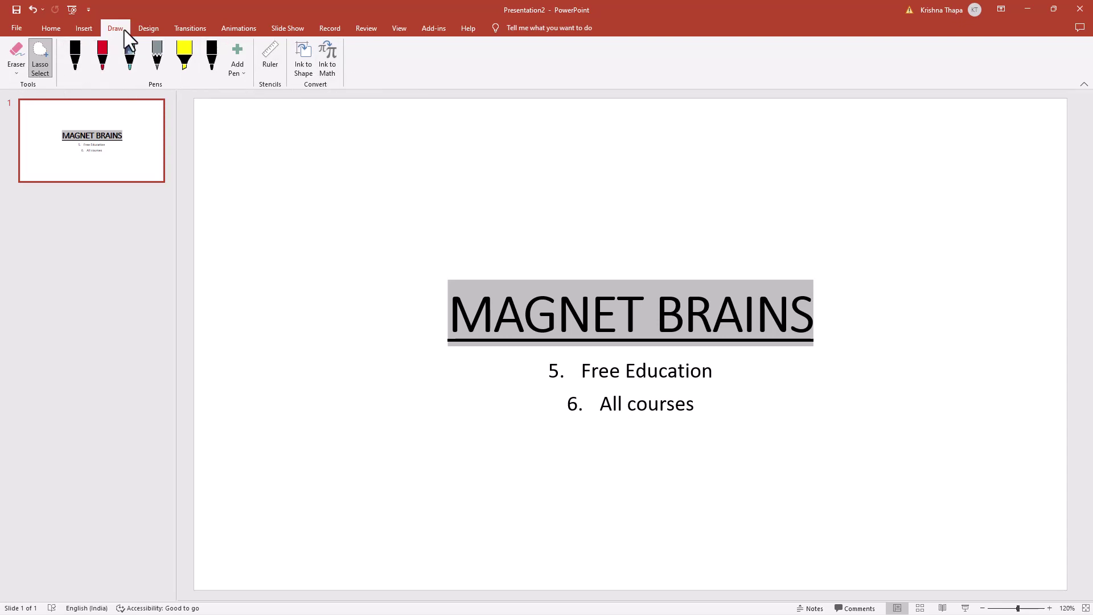
Apply the red Main Event brick-wall theme from the Design tab's full Themes gallery
click(154, 28)
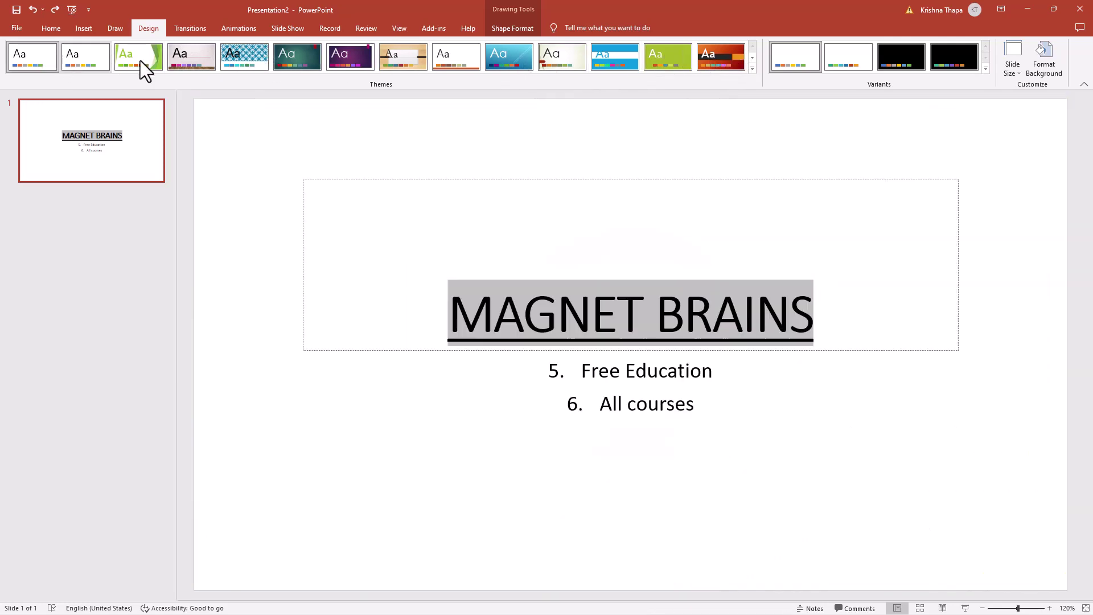
click(752, 69)
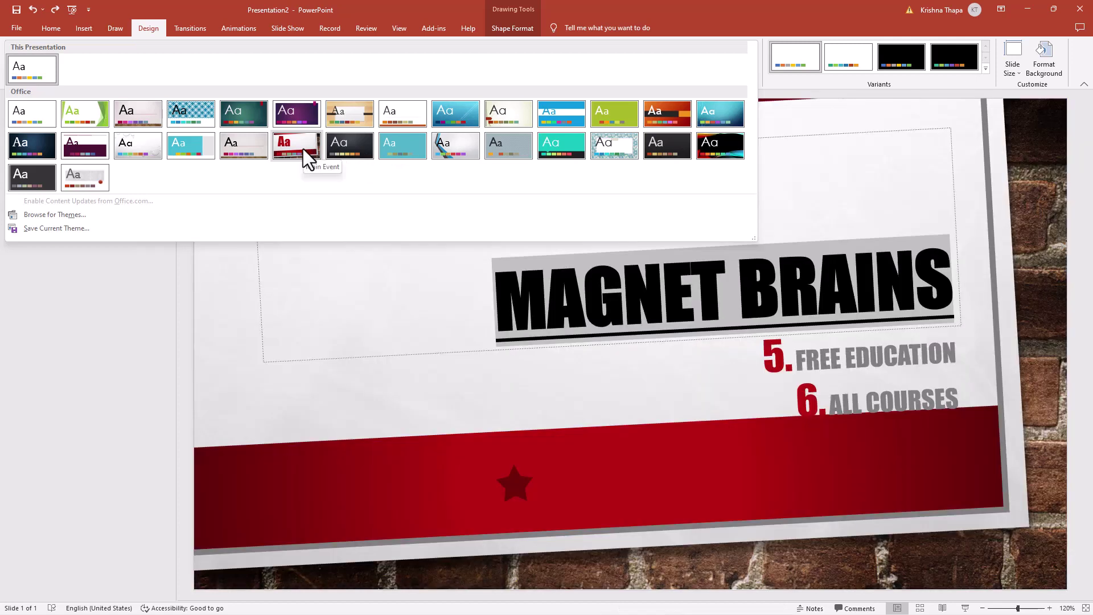
click(303, 148)
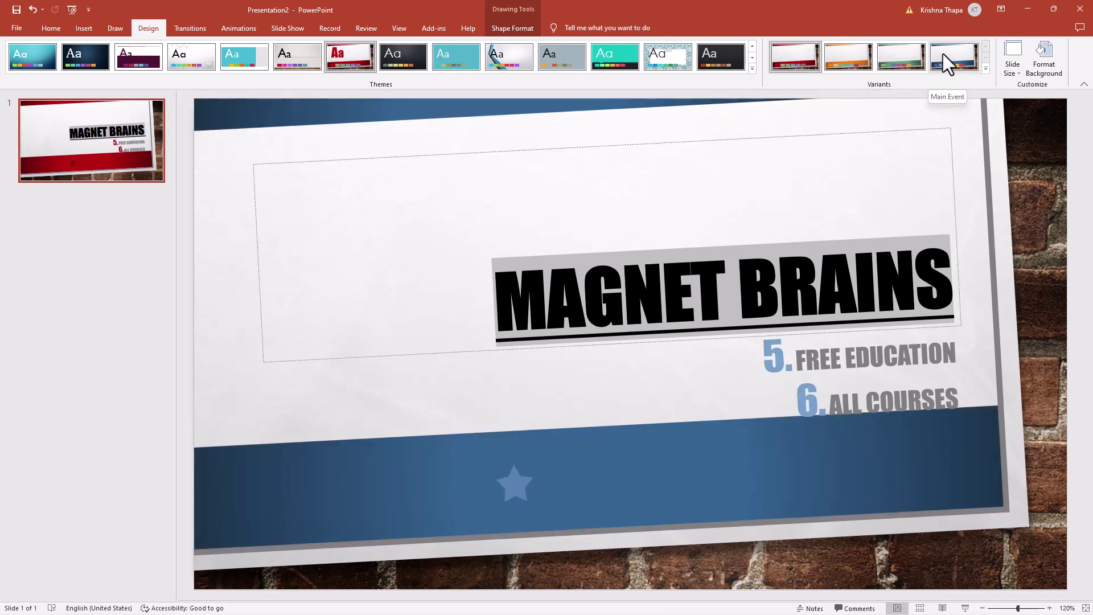
Give the Main Event slide a grey background style through the Variants Background Styles
click(985, 67)
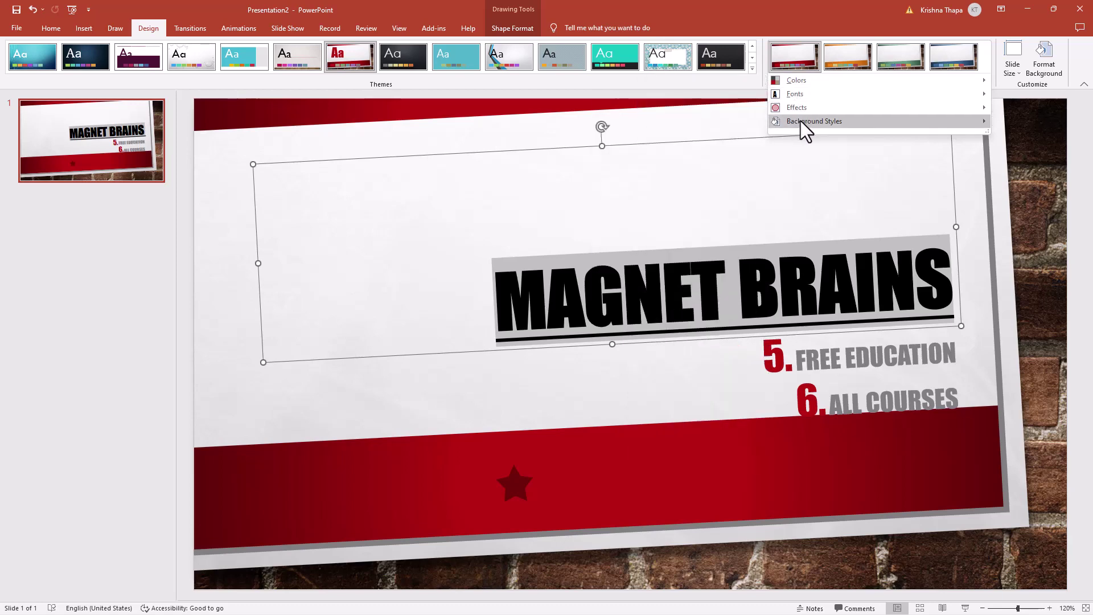
mouse_move(814, 120)
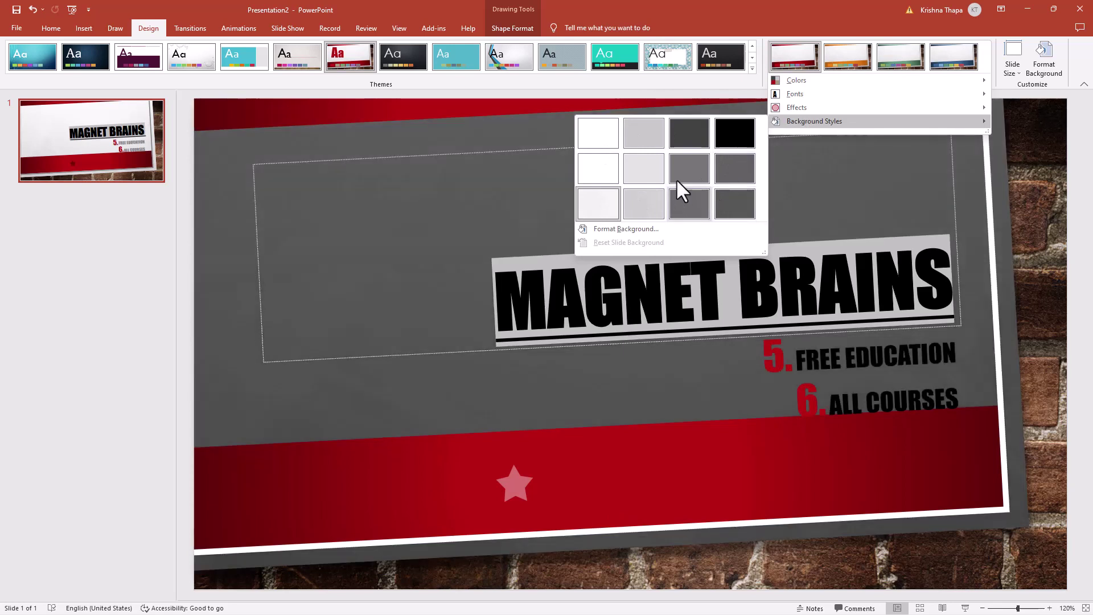
click(680, 167)
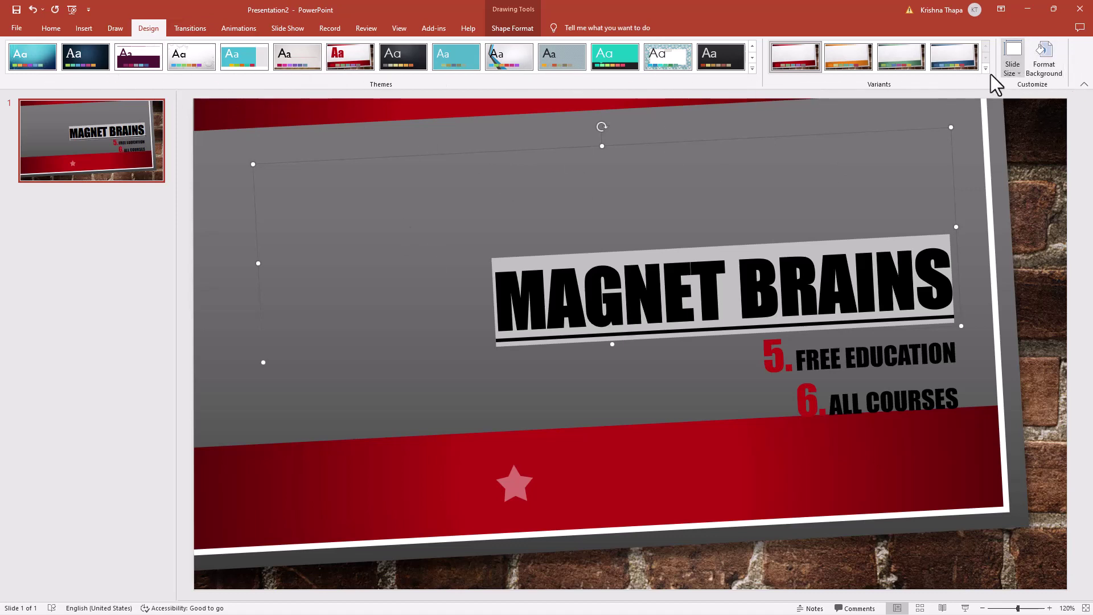
click(37, 63)
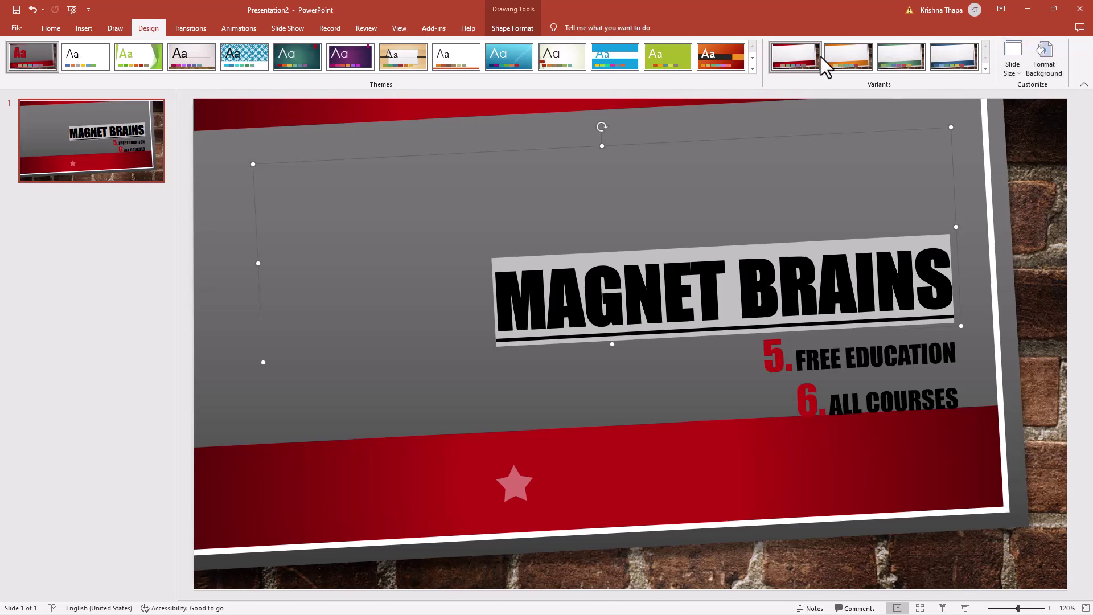
click(195, 30)
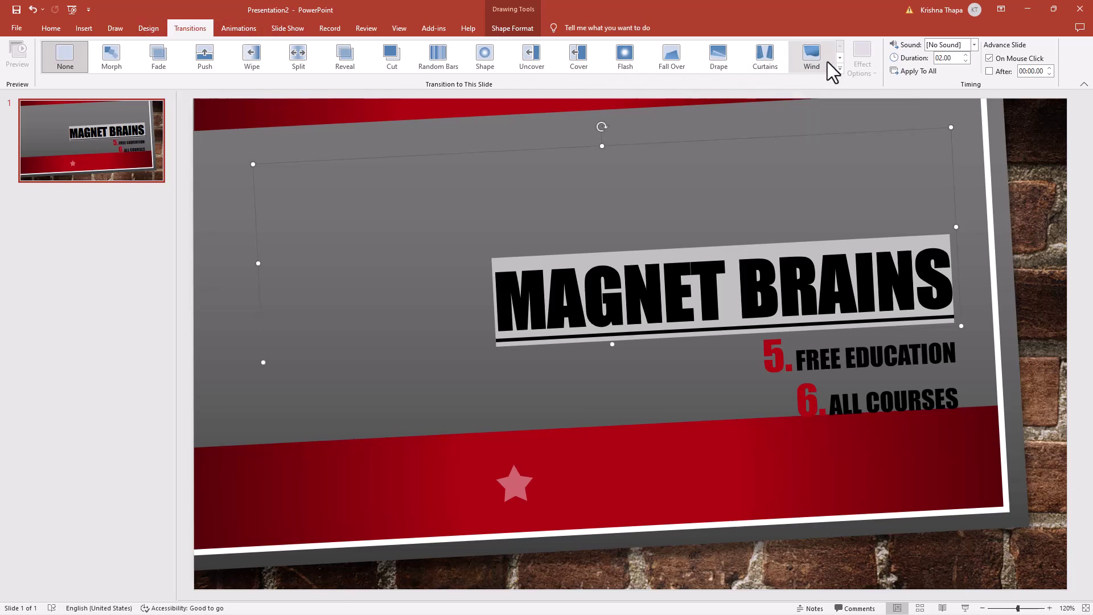
Try the Switch and Airplane transitions, then set the slide to Fracture lasting 02.00
click(840, 69)
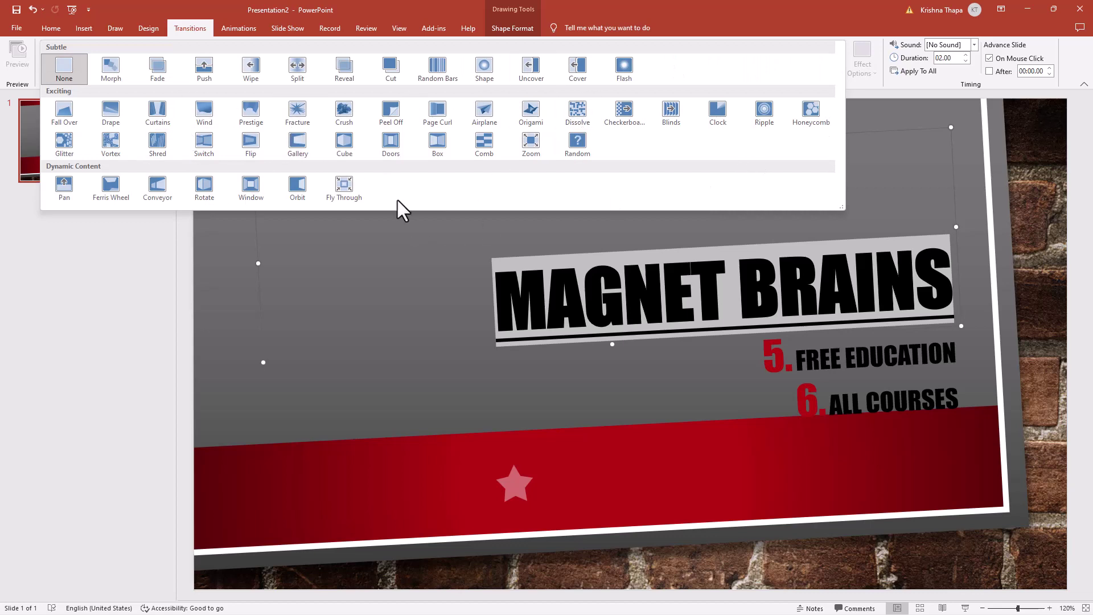
click(204, 154)
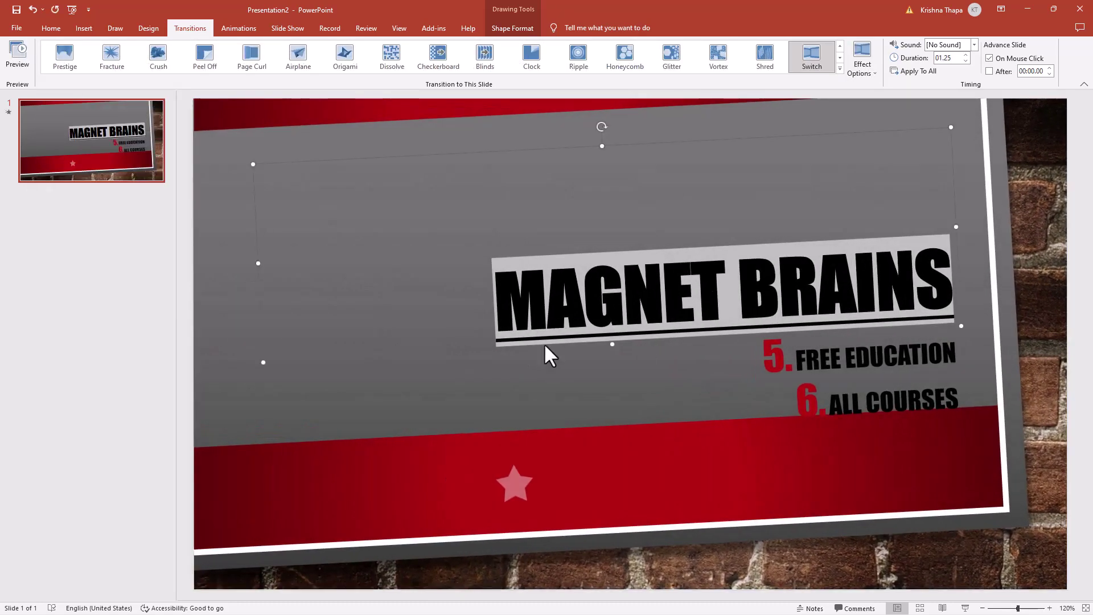
click(298, 58)
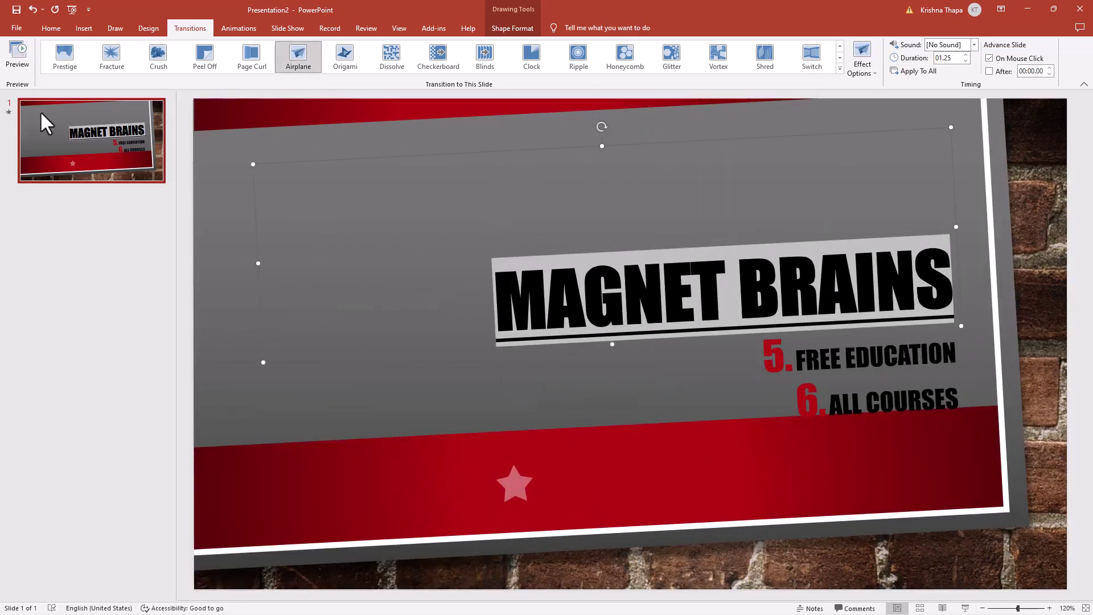
click(16, 57)
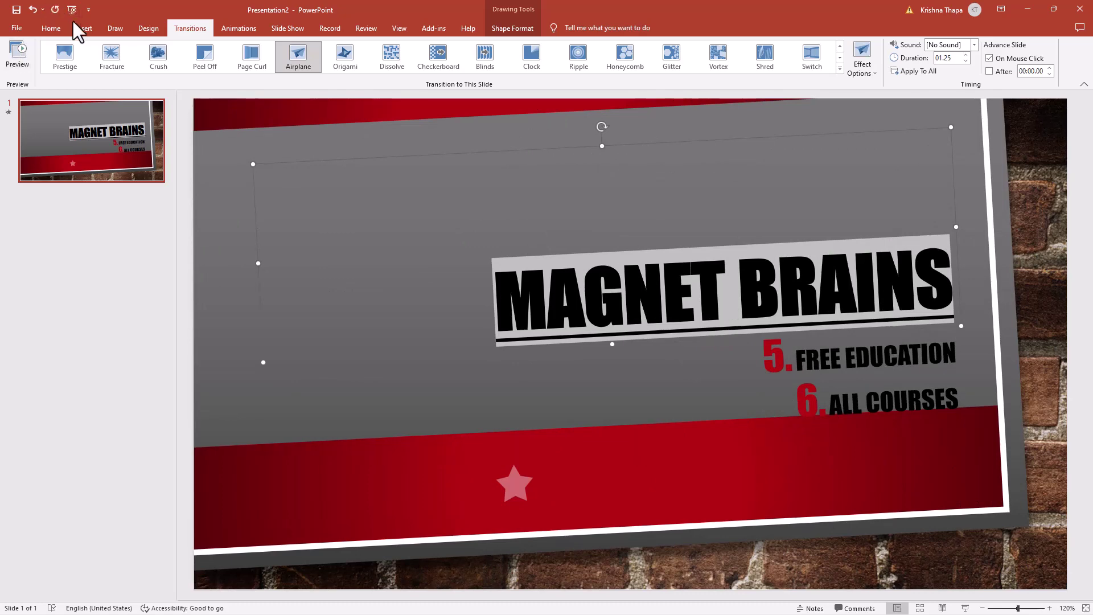
click(112, 57)
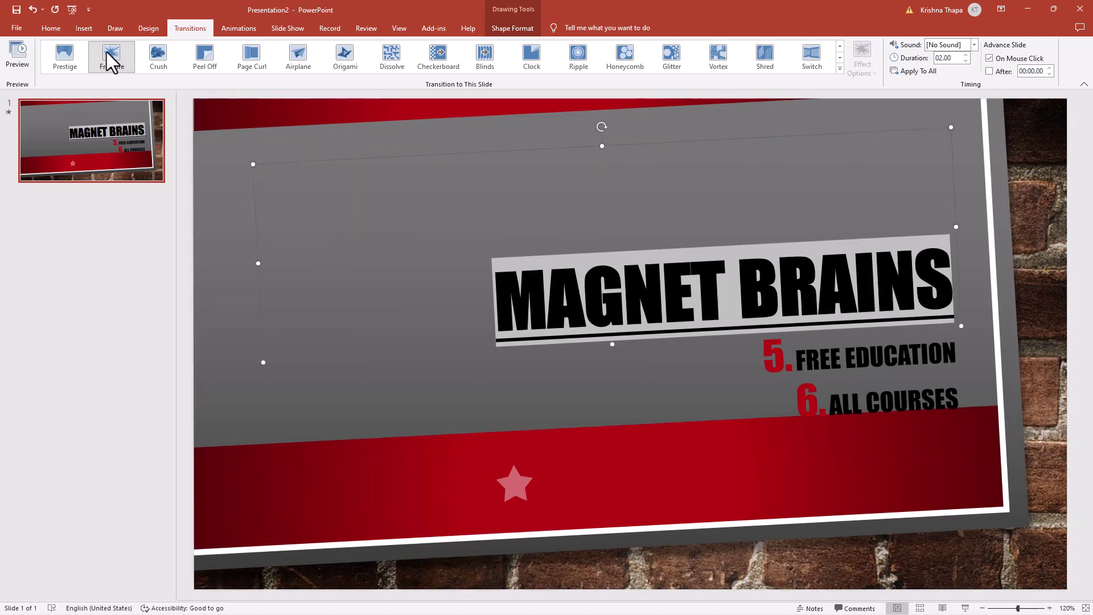
Preview Crush, Peel Off, Page Curl, Airplane, Origami, Dissolve, Checkerboard, Blinds and Clock transitions
click(162, 56)
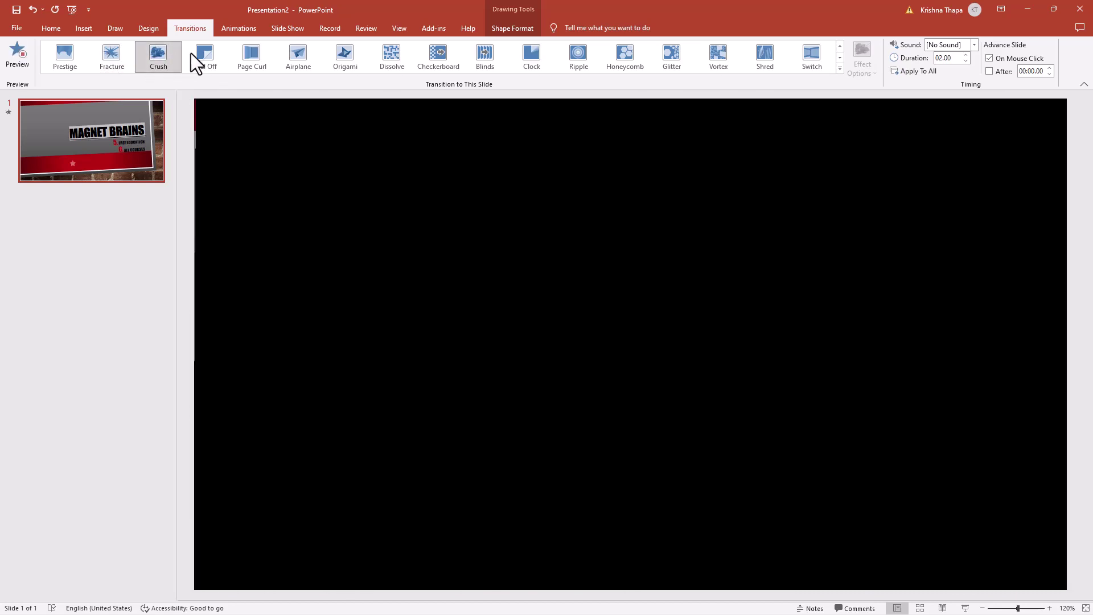
click(202, 53)
click(252, 56)
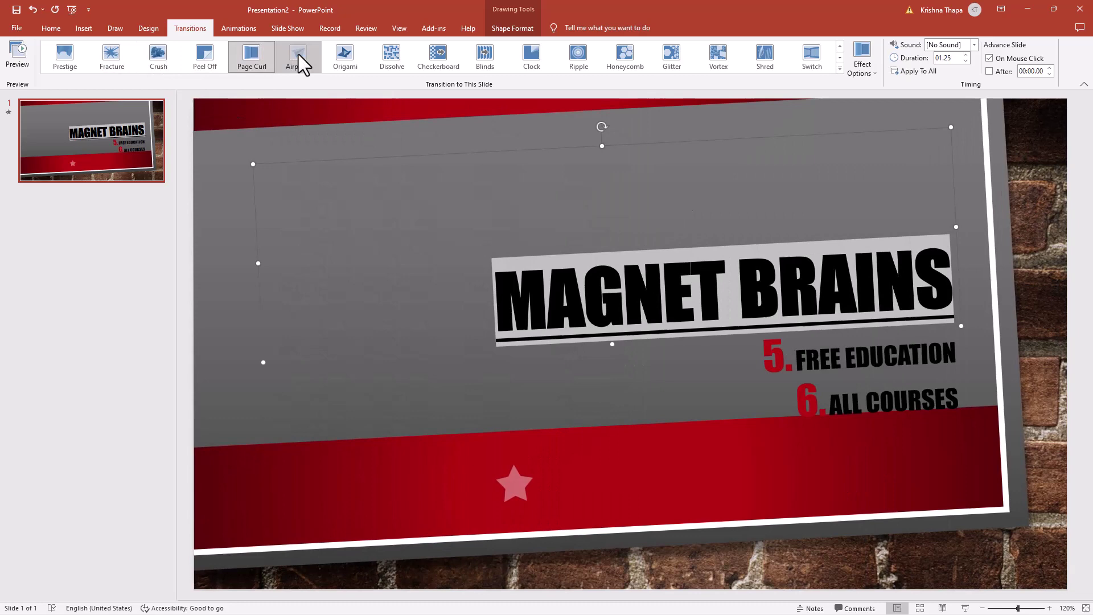
click(298, 55)
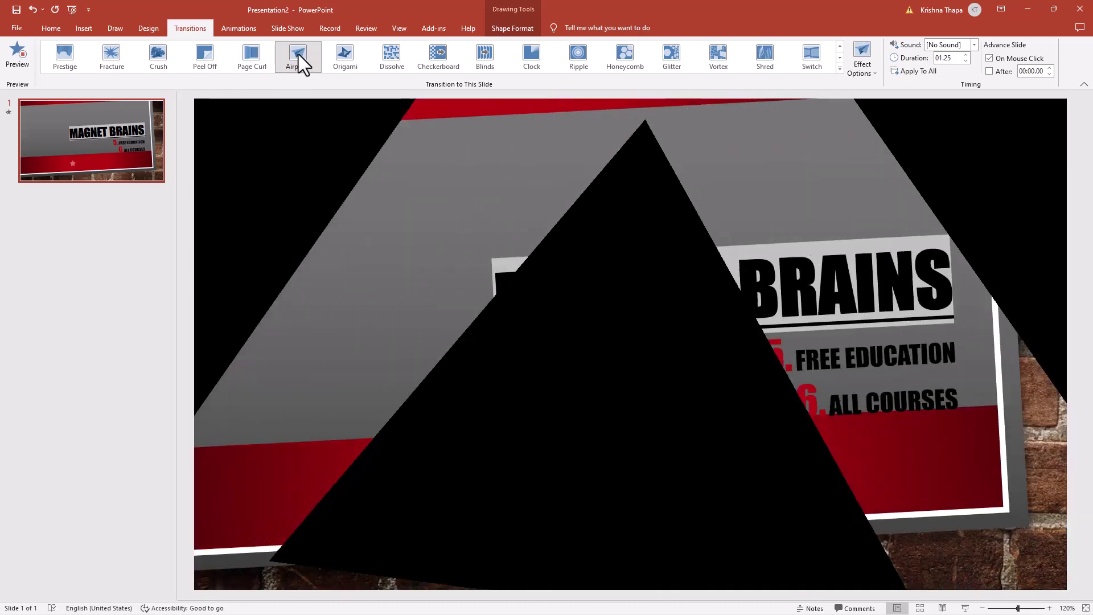
click(337, 56)
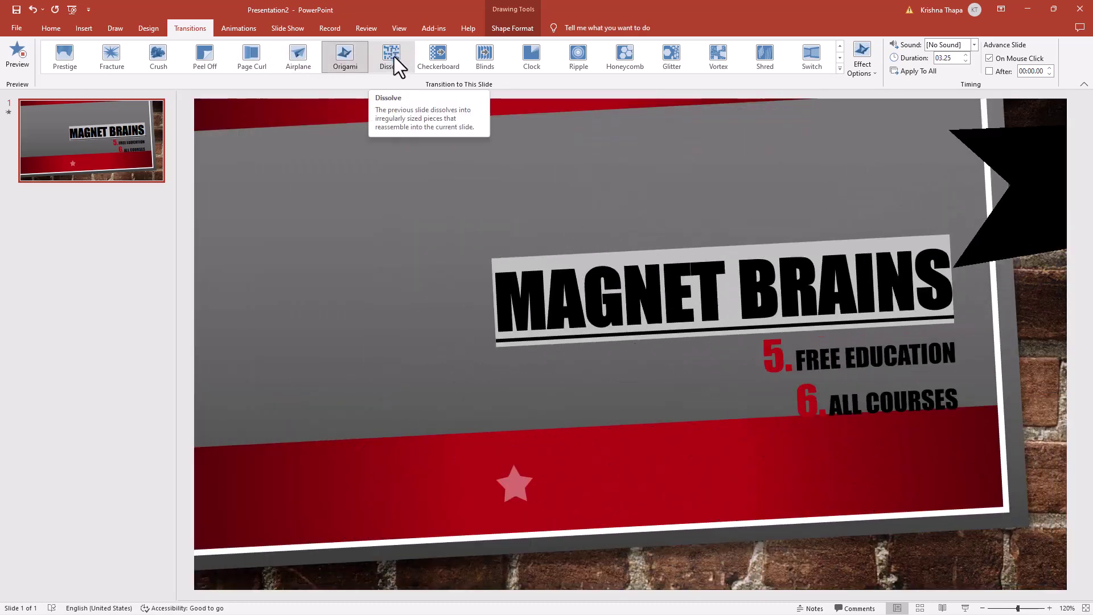
click(393, 57)
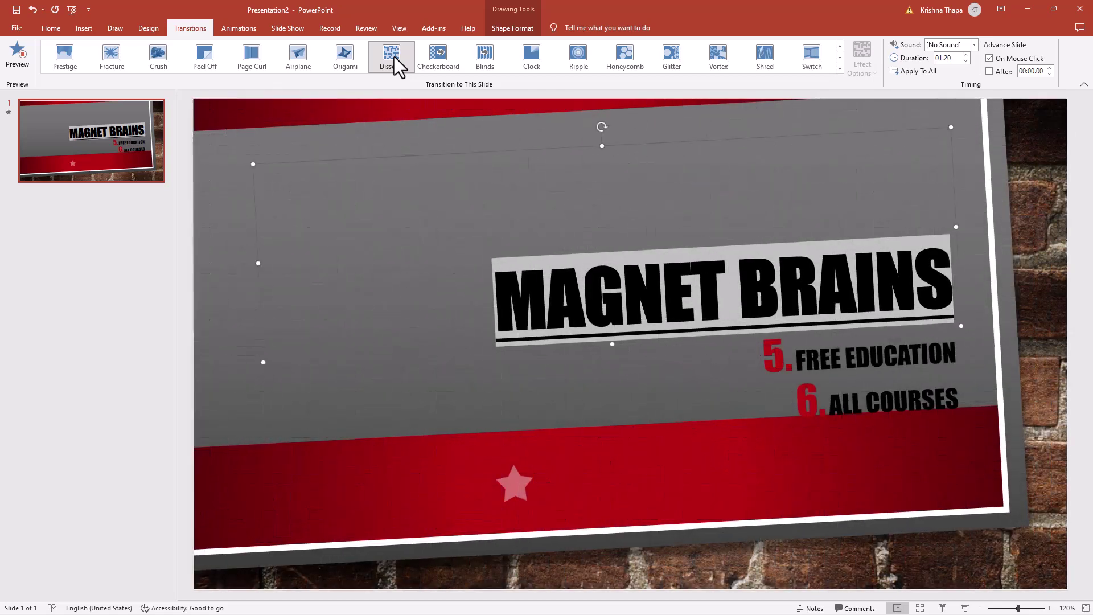
click(438, 57)
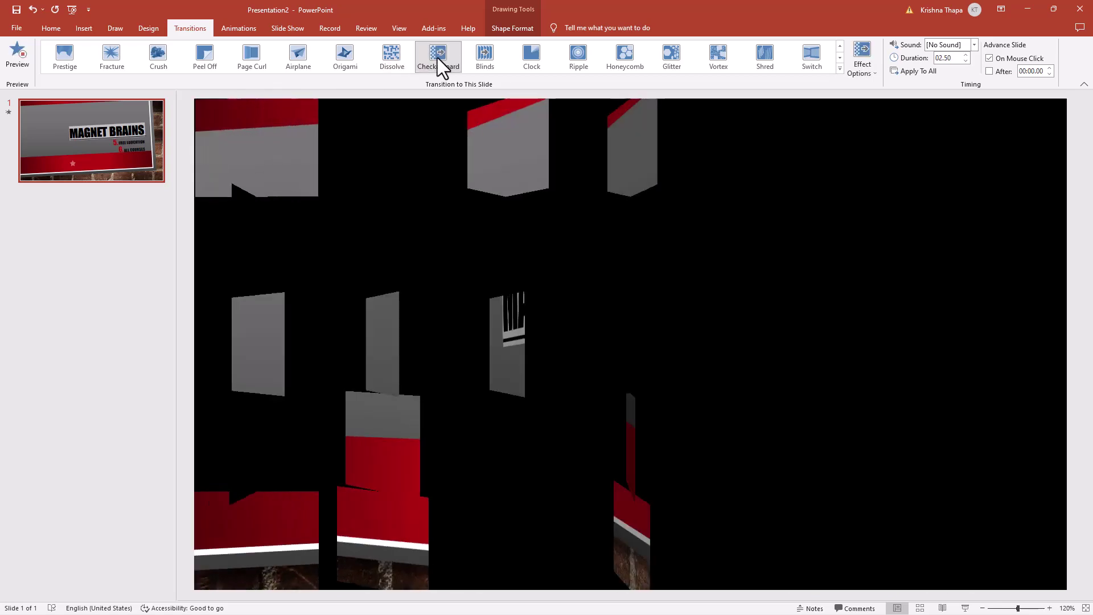
click(483, 58)
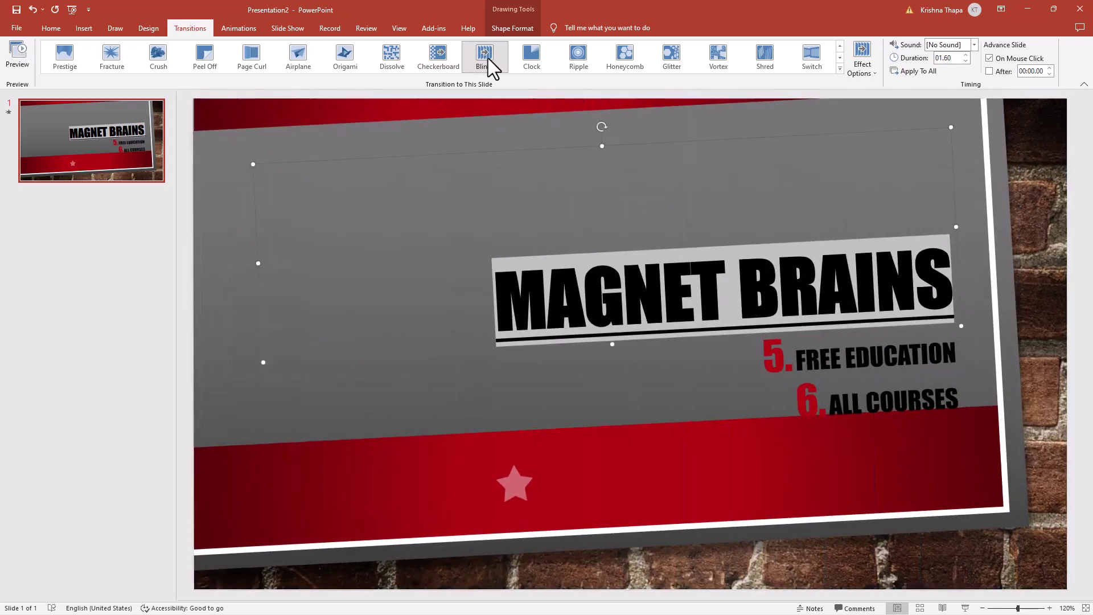
click(531, 58)
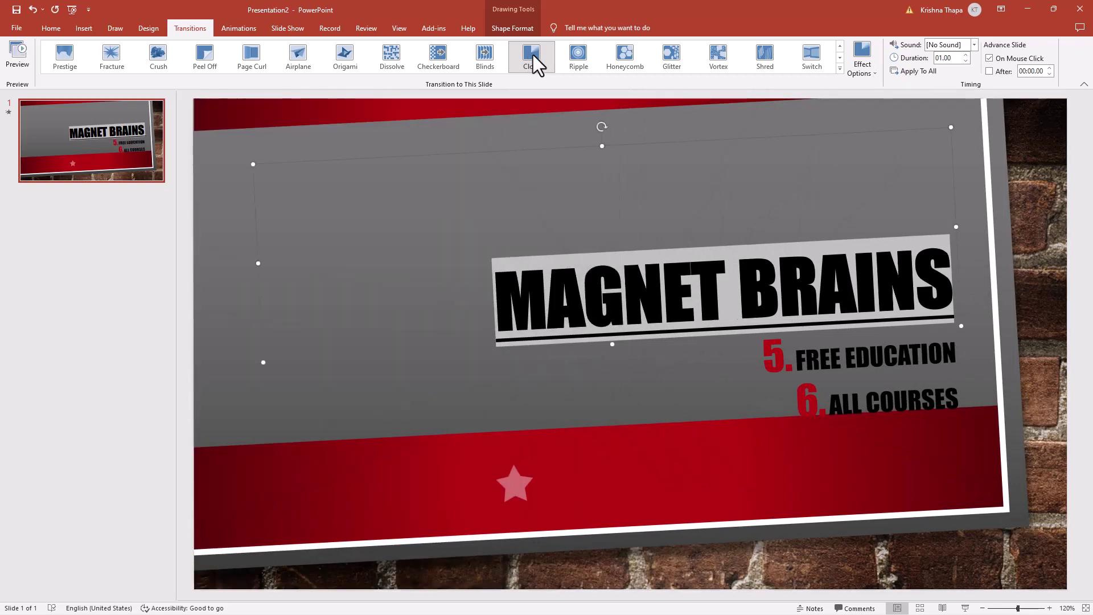
Apply the Ripple transition at 01.40 and check its Effect Options without changing them
click(582, 54)
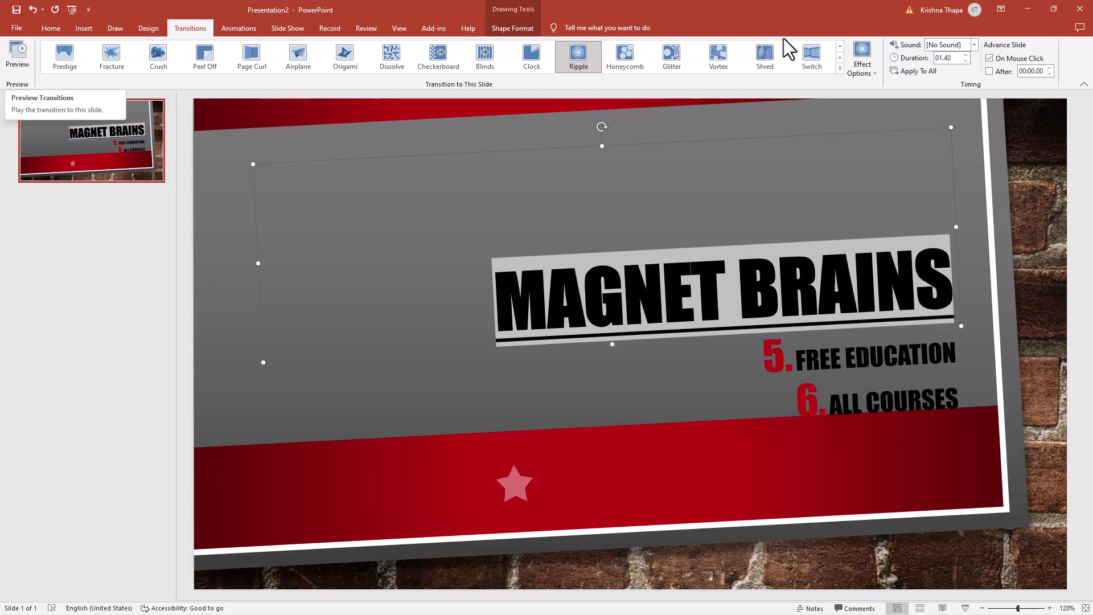
click(865, 73)
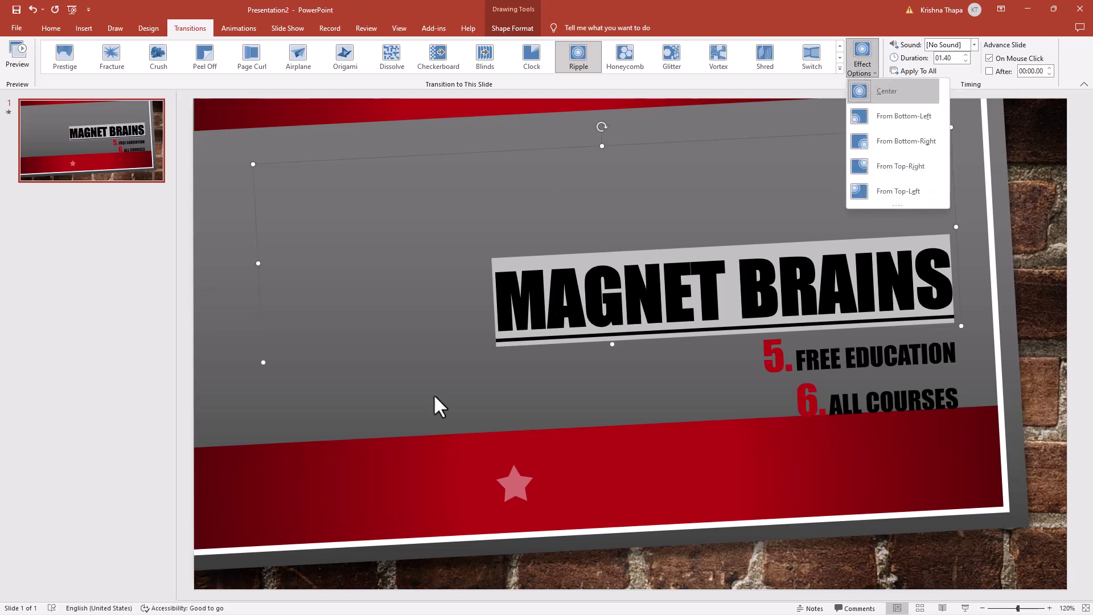
click(988, 92)
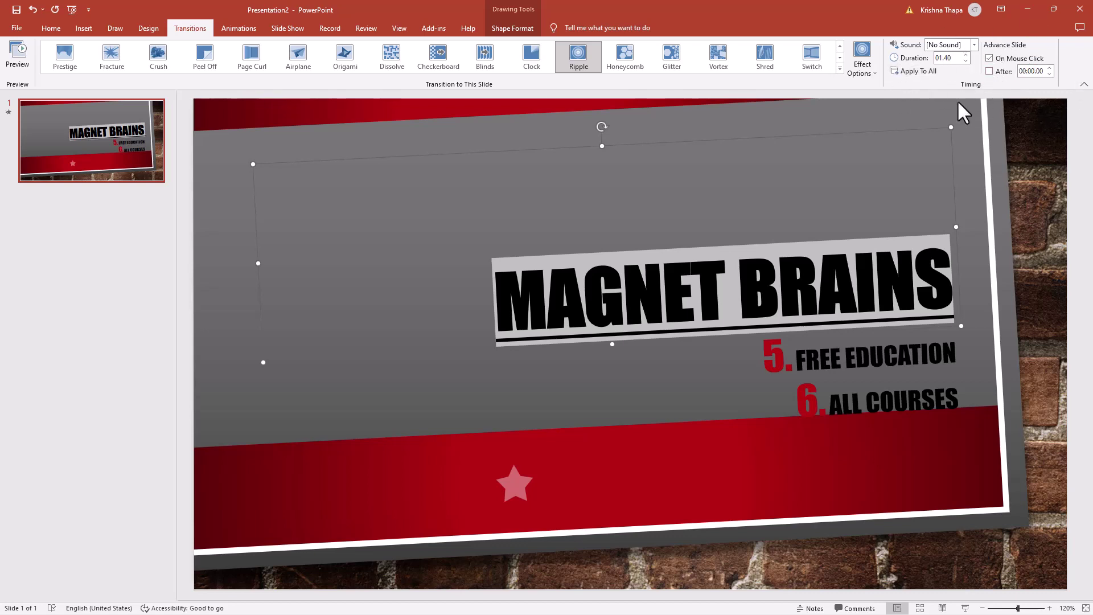
Show the Animations ribbon and browse the full entrance, emphasis, exit and motion path effects gallery
click(237, 30)
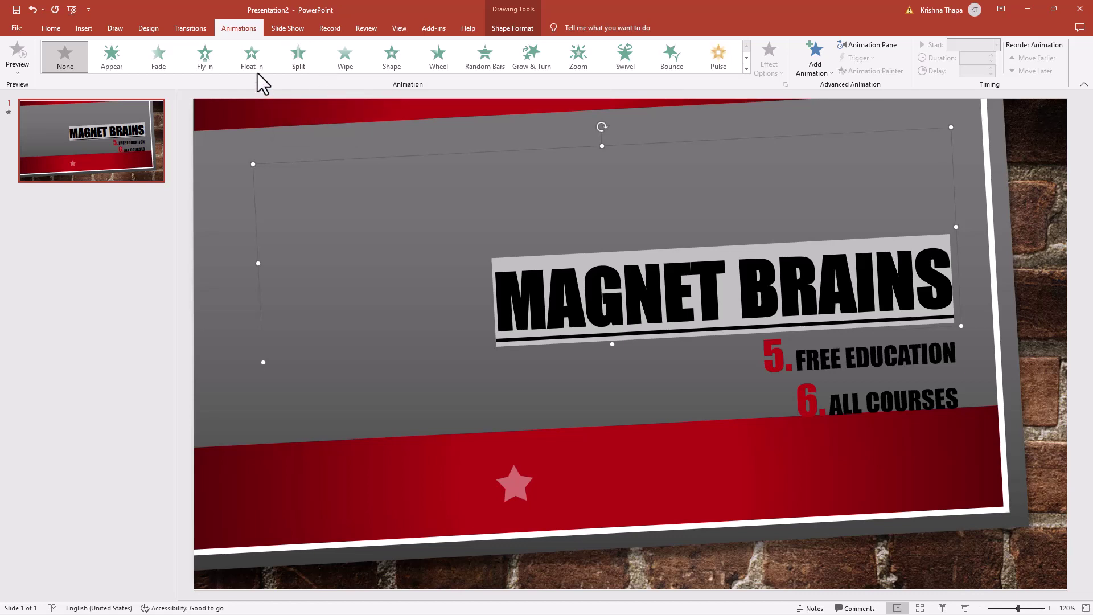
click(746, 71)
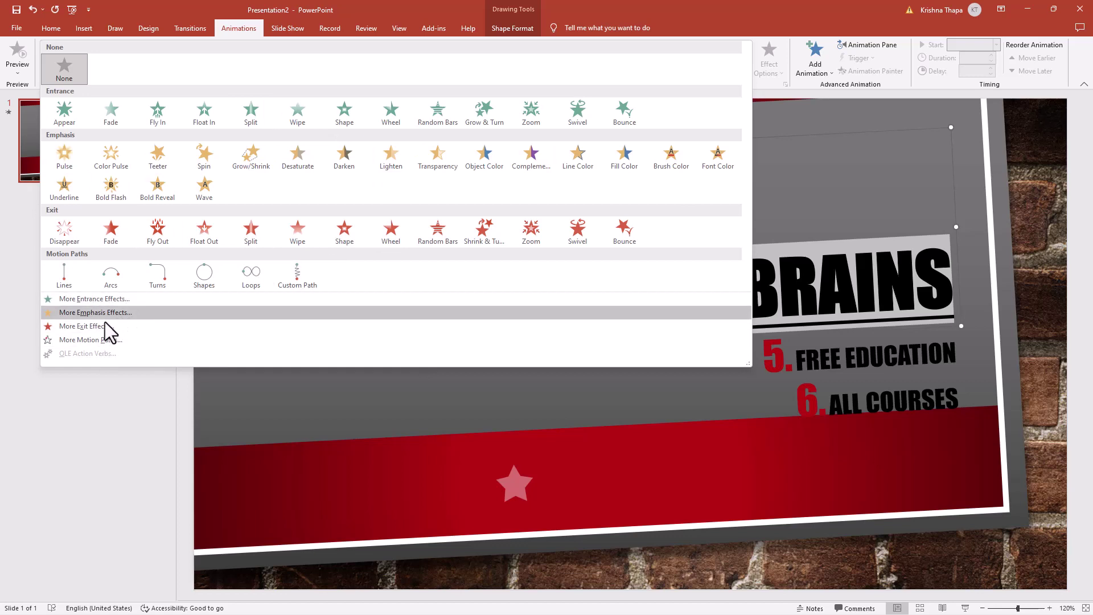
click(102, 380)
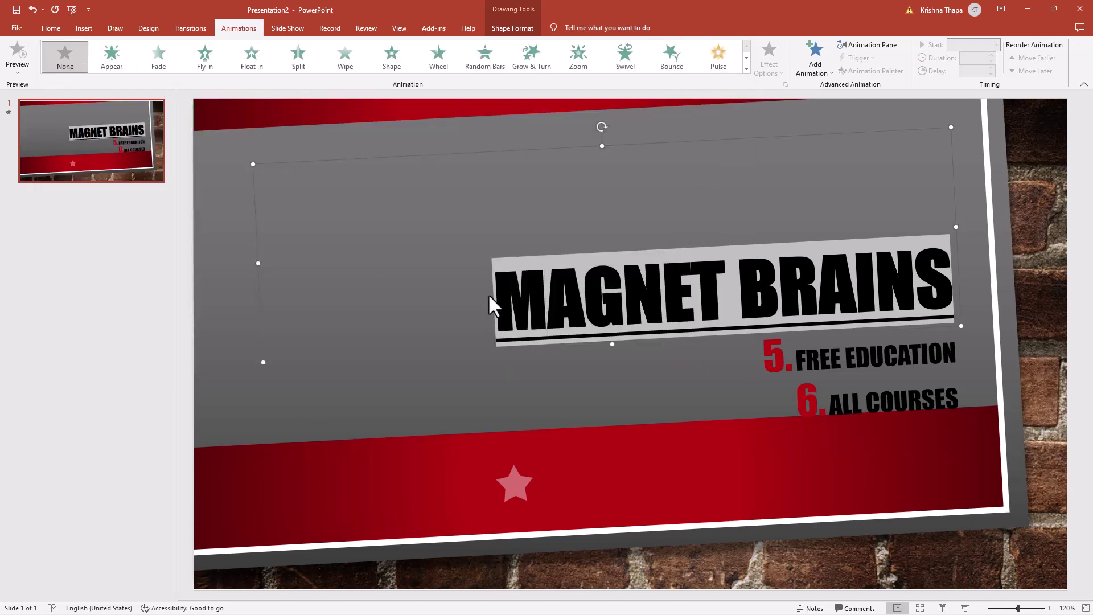
Preview Appear, Fade, Fly In, Float In, Split, Wipe and Shape on the title, then apply Zoom (00.50 s)
click(120, 52)
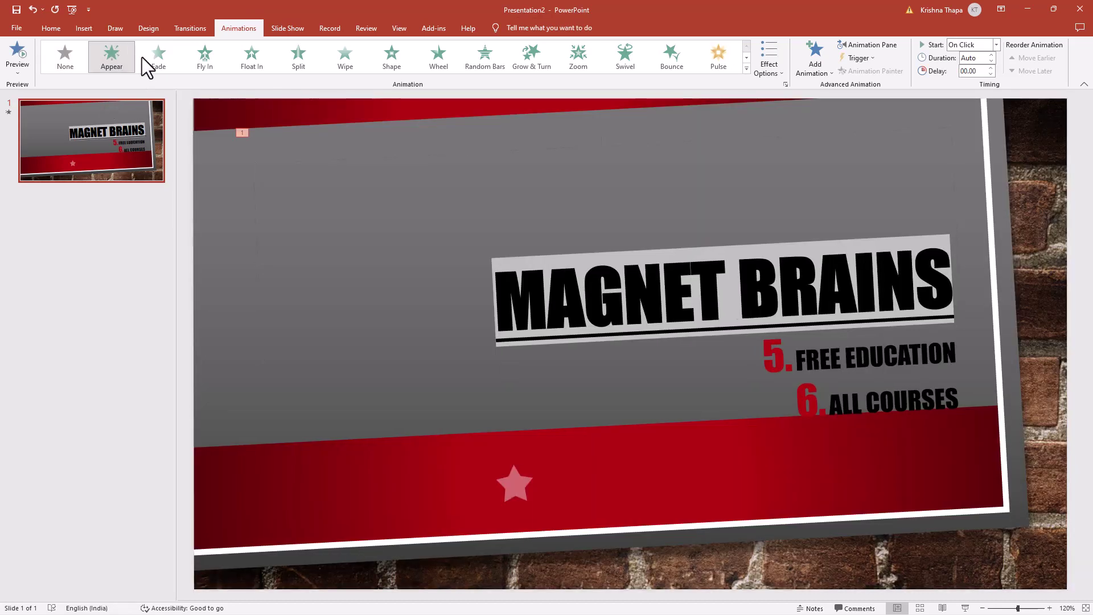
click(153, 58)
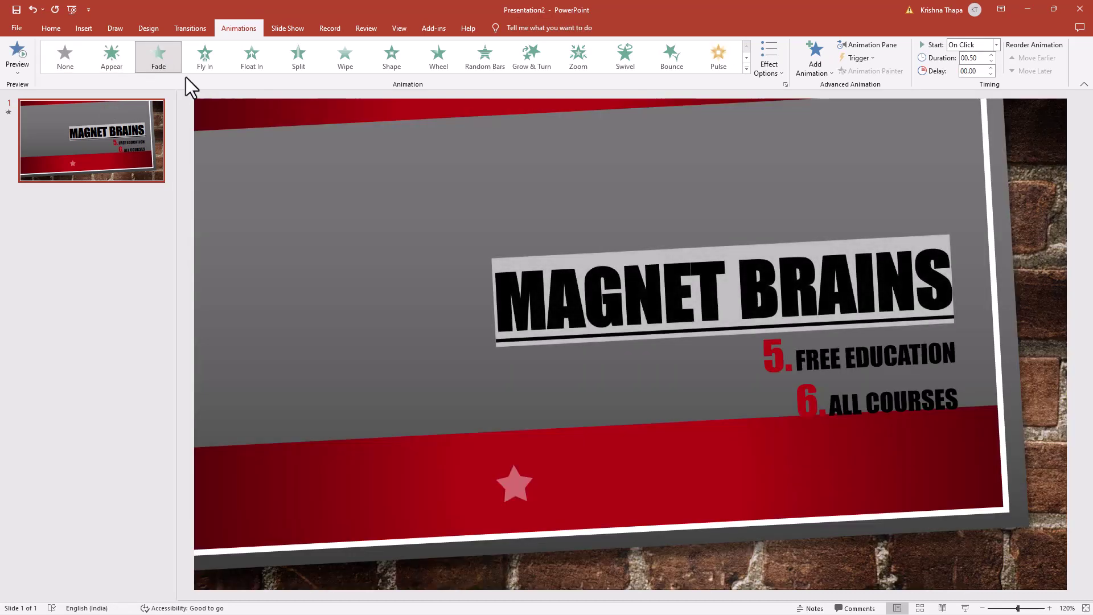
click(206, 64)
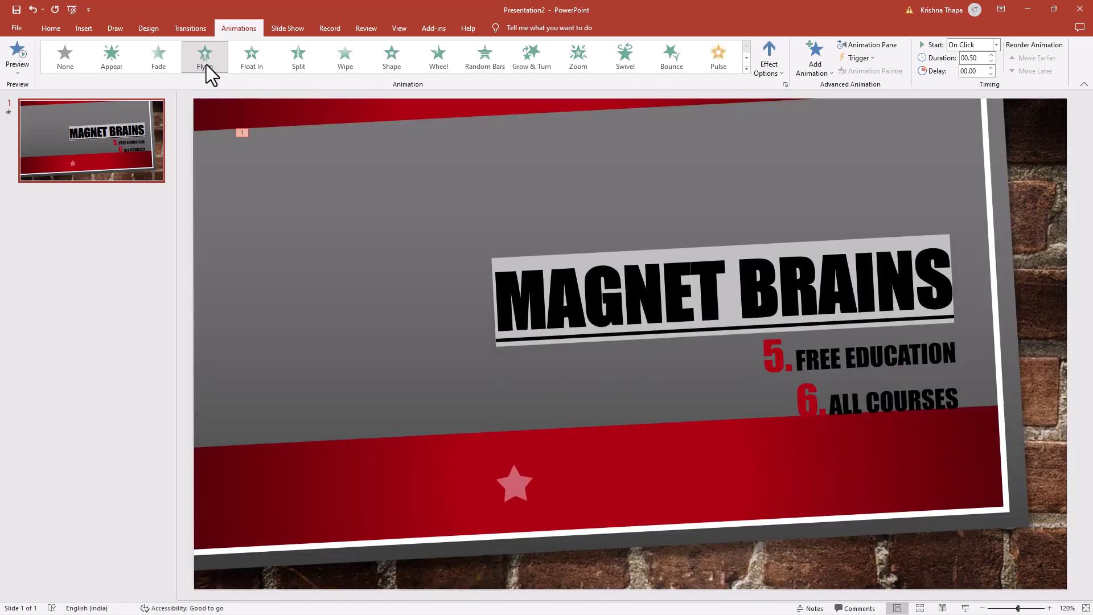
click(250, 58)
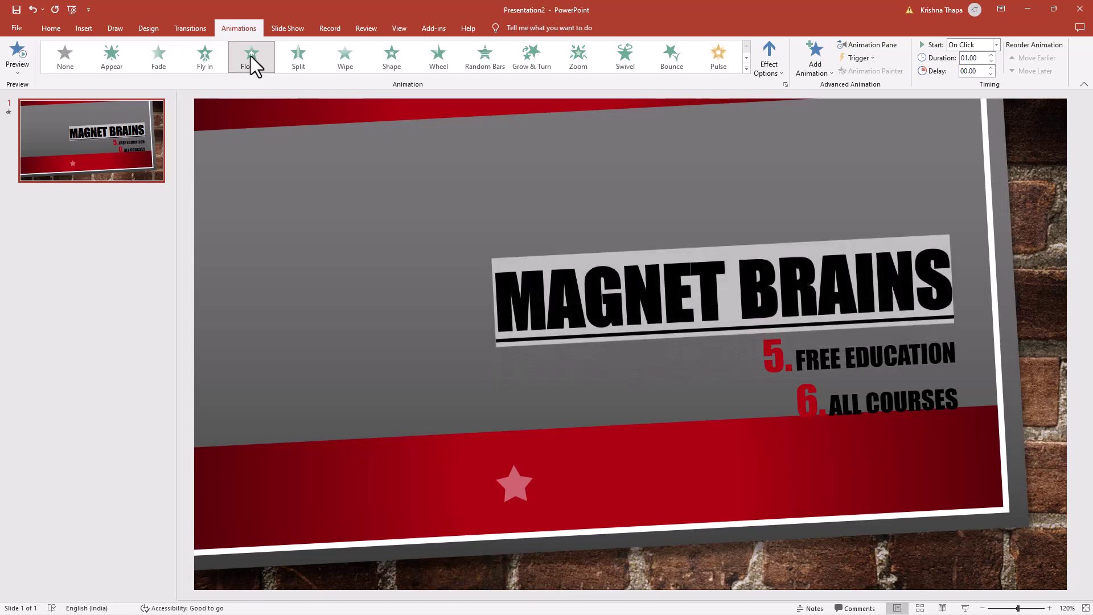
click(288, 58)
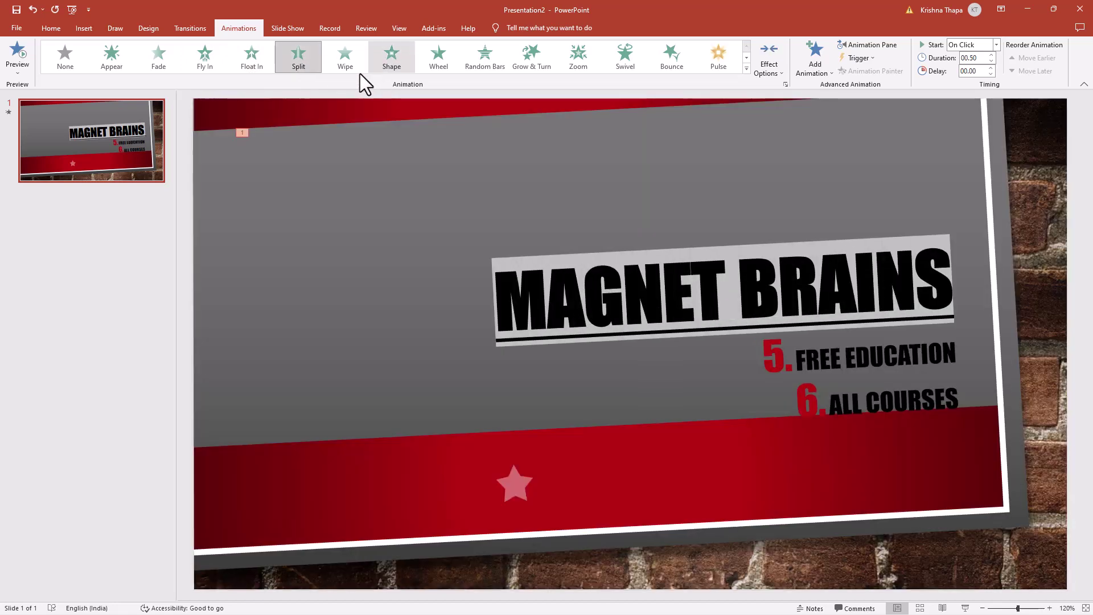
click(336, 61)
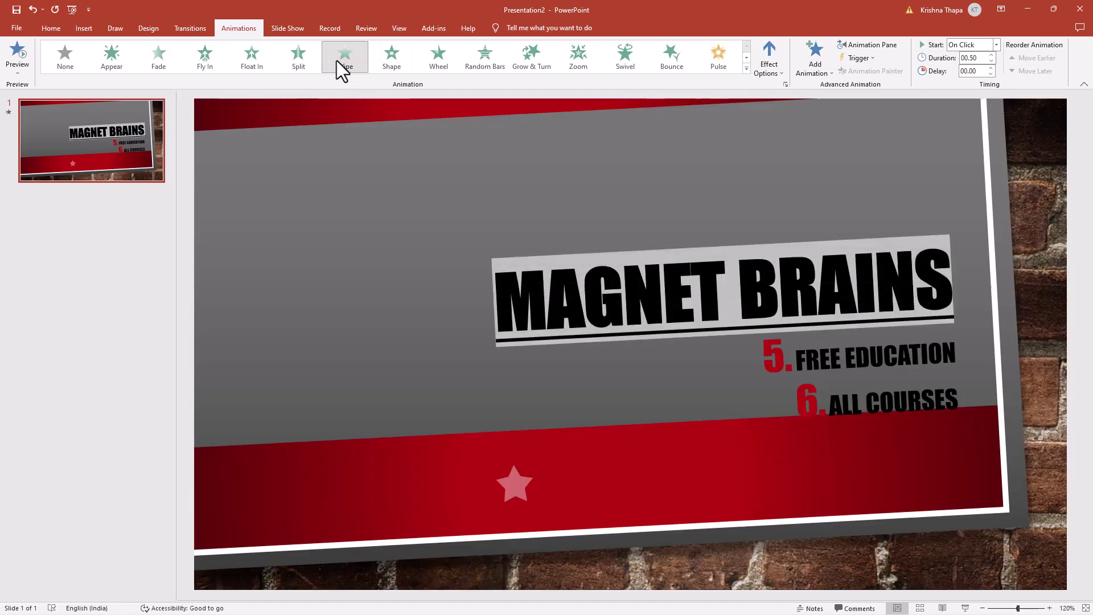
click(384, 58)
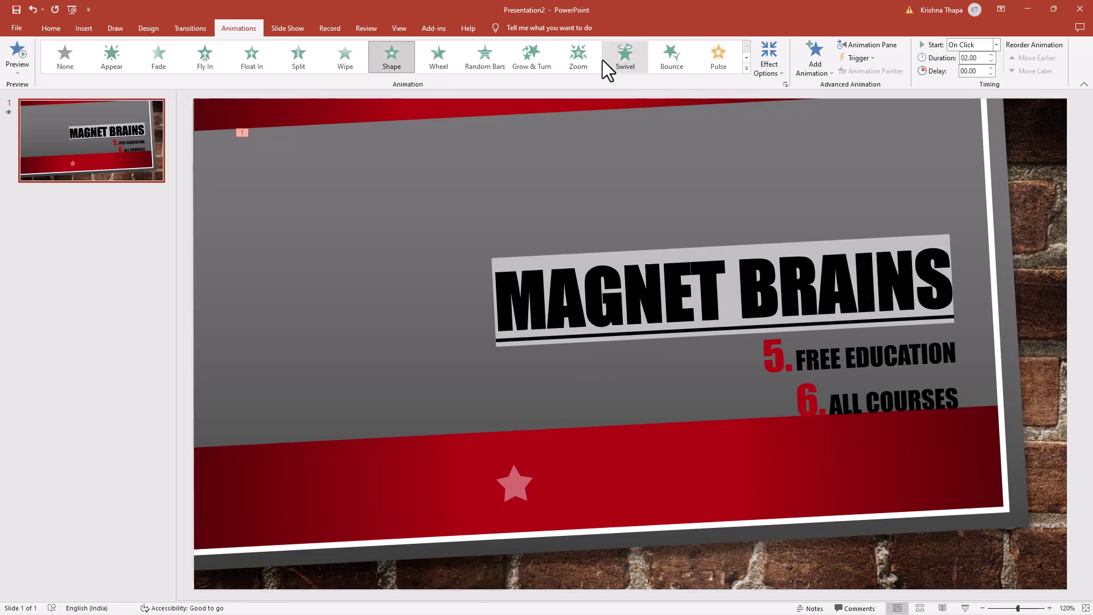
click(582, 61)
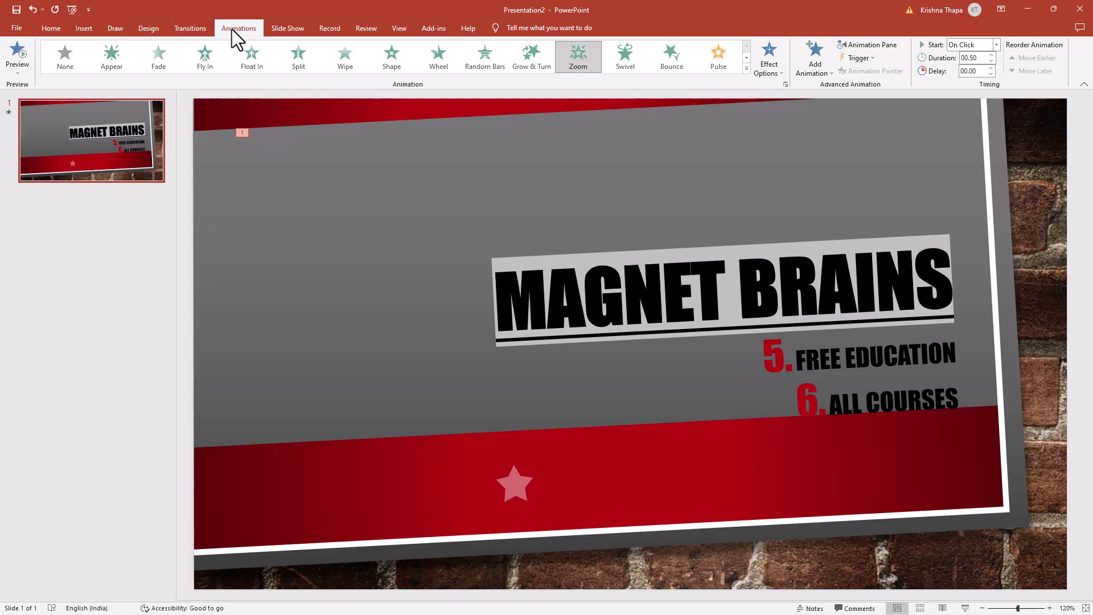
Switch the ribbon to the Slide Show setup and presenting commands
click(283, 32)
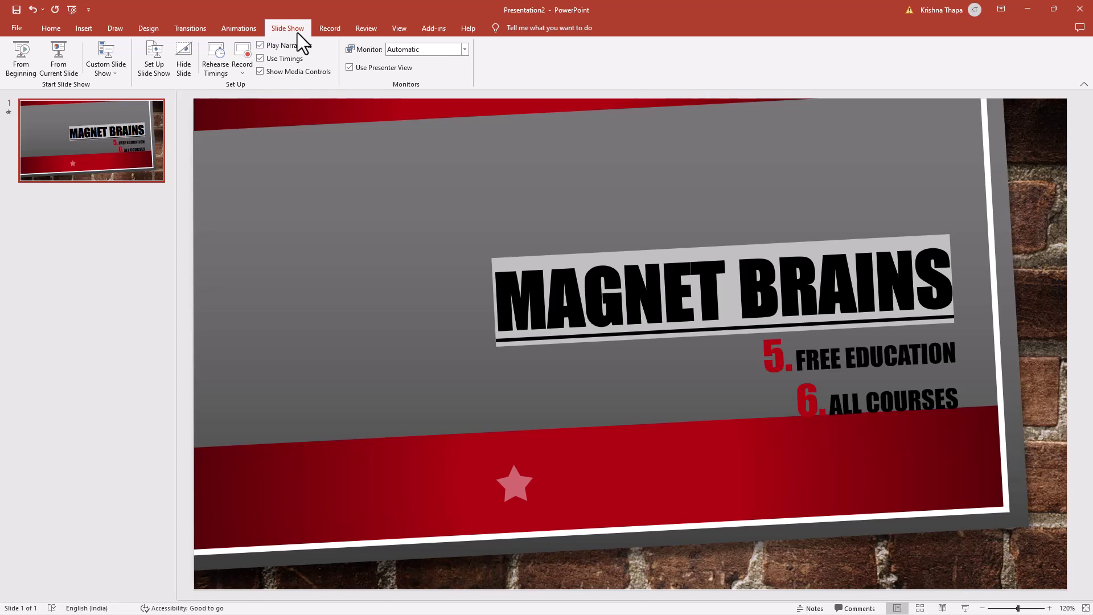
Look over the Record tab's slideshow recording options, then switch to the Review tab
click(329, 30)
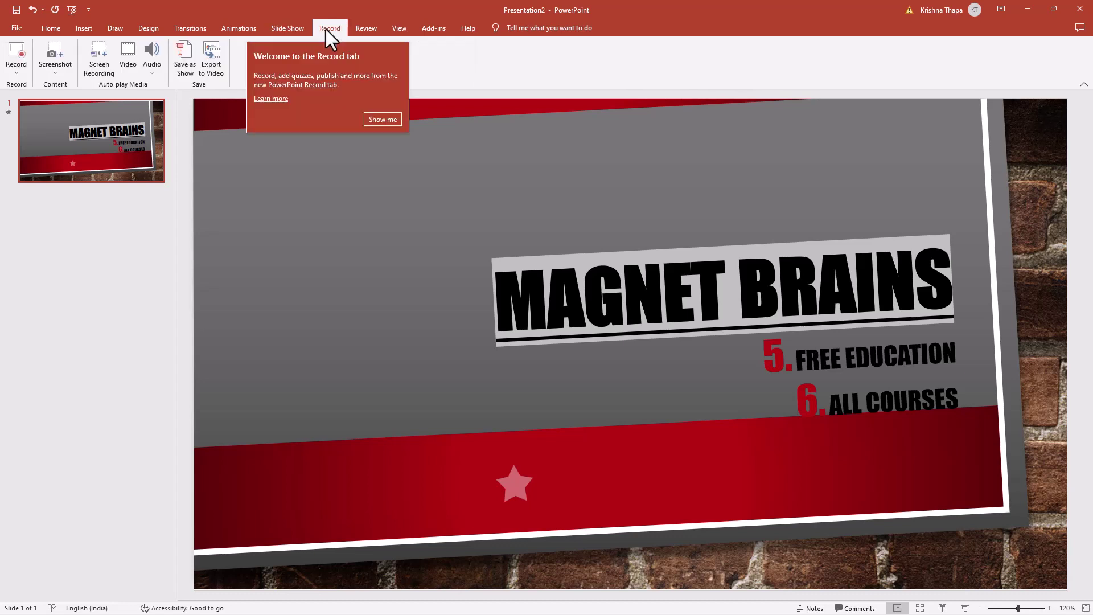
click(16, 71)
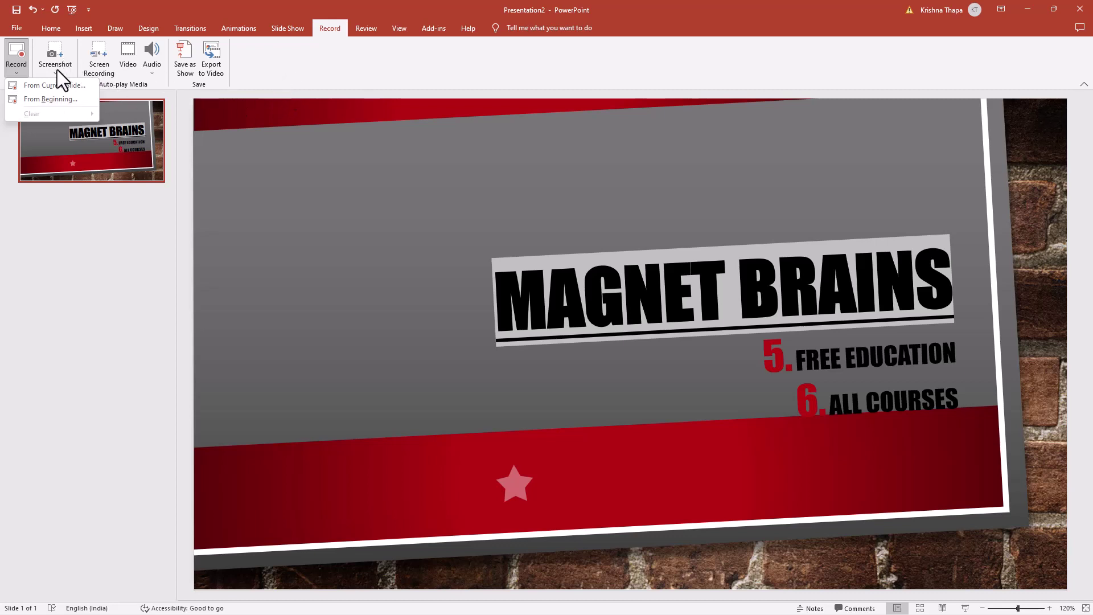
click(266, 56)
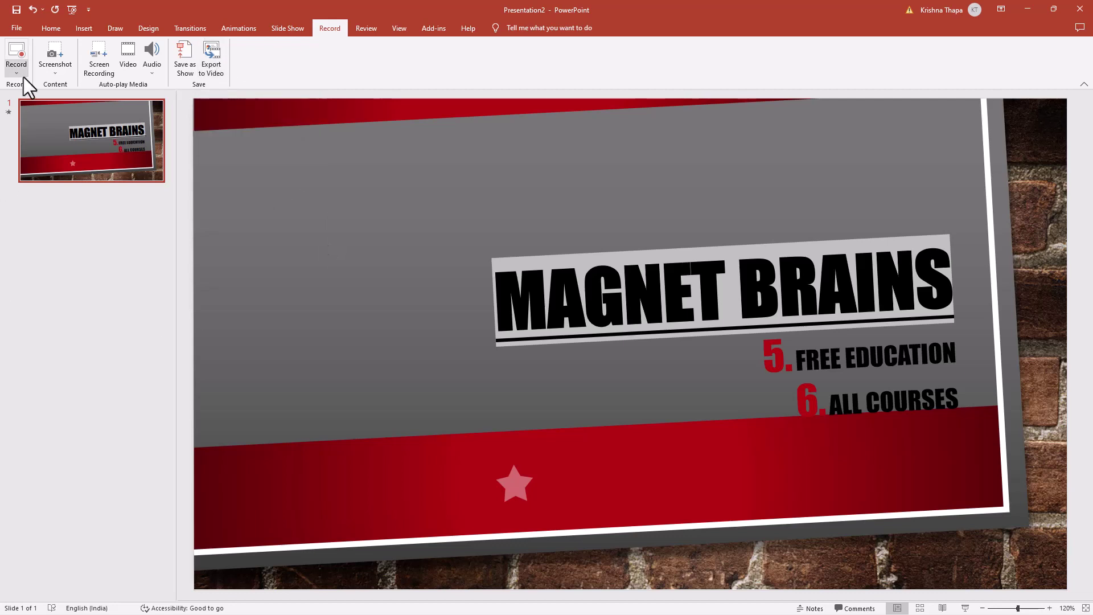
click(375, 30)
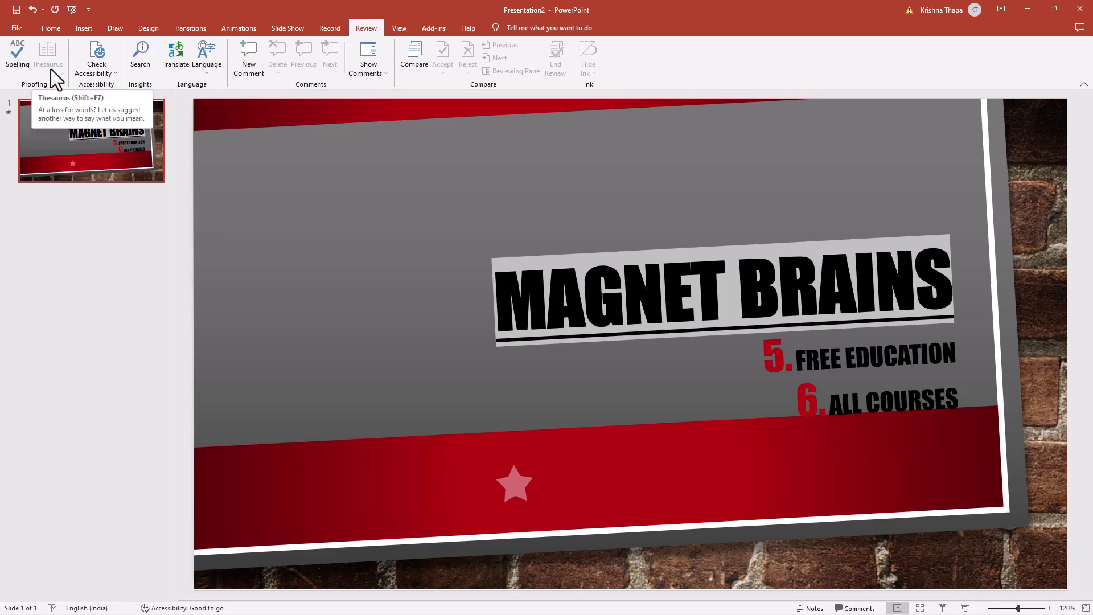
click(102, 67)
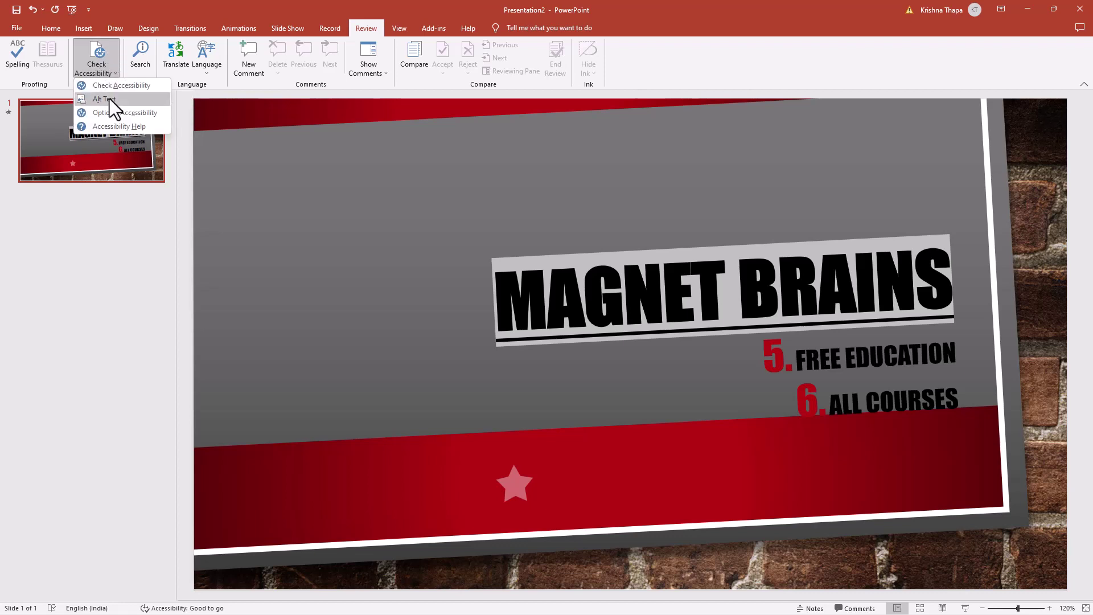
click(122, 228)
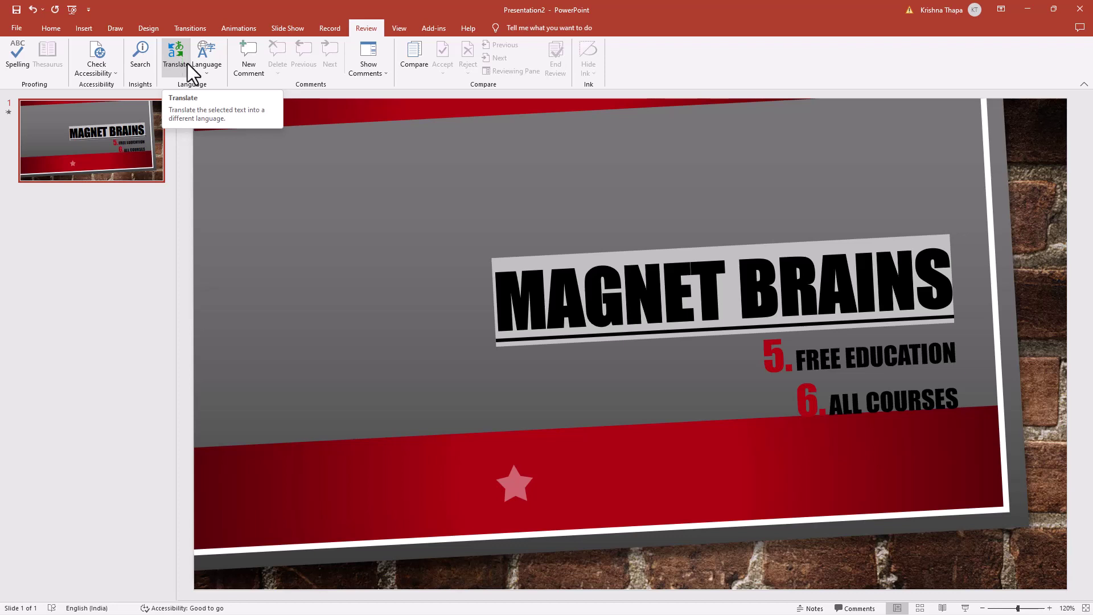
click(206, 74)
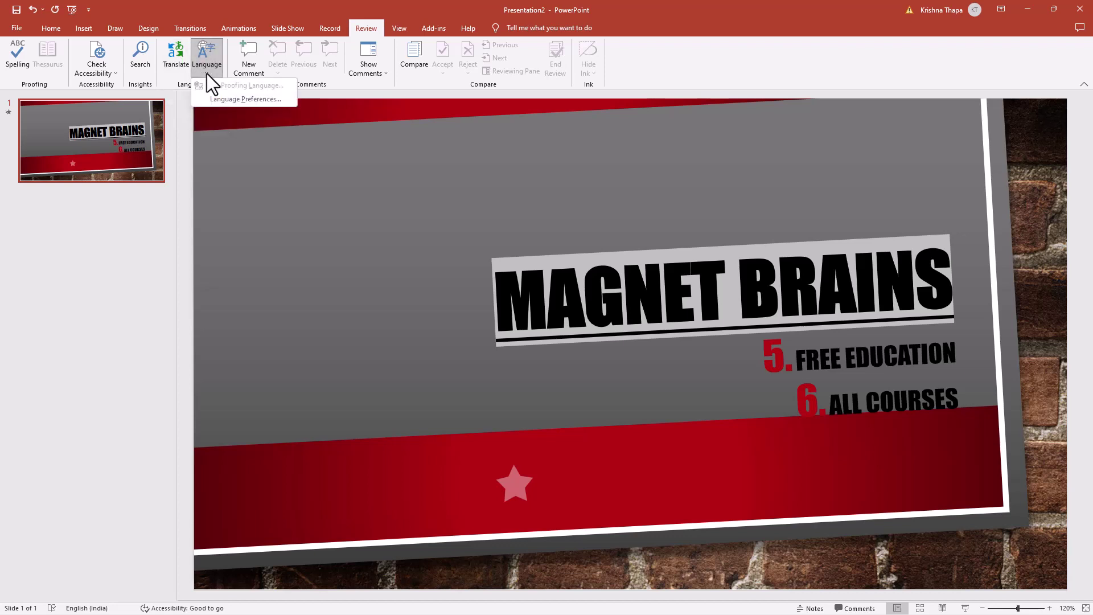
click(180, 137)
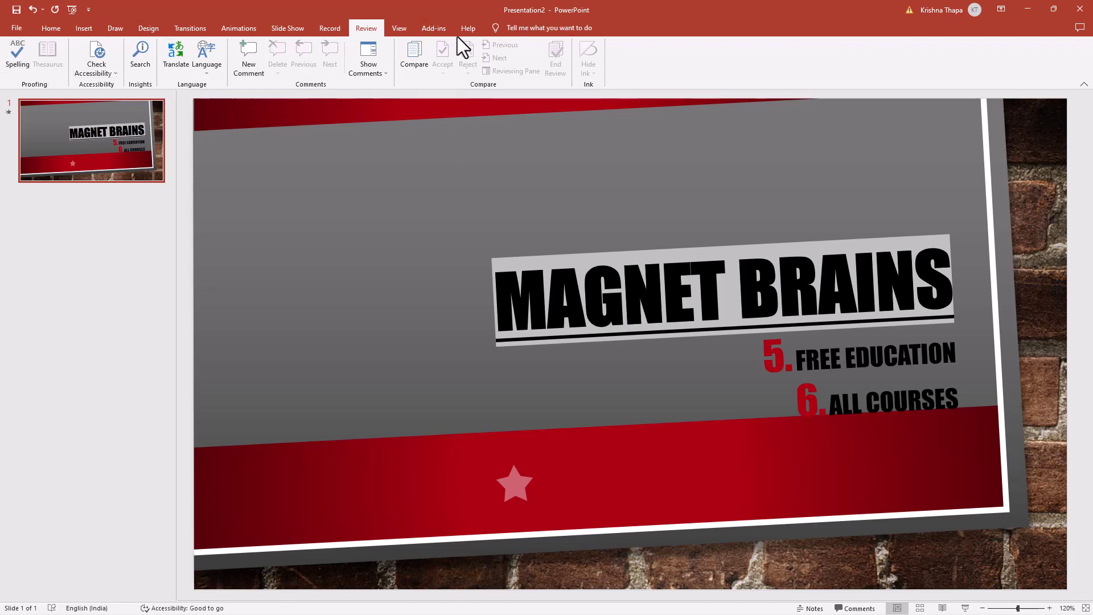
Look over the View tab's display options, then move on to the Add-ins toolbars
click(405, 28)
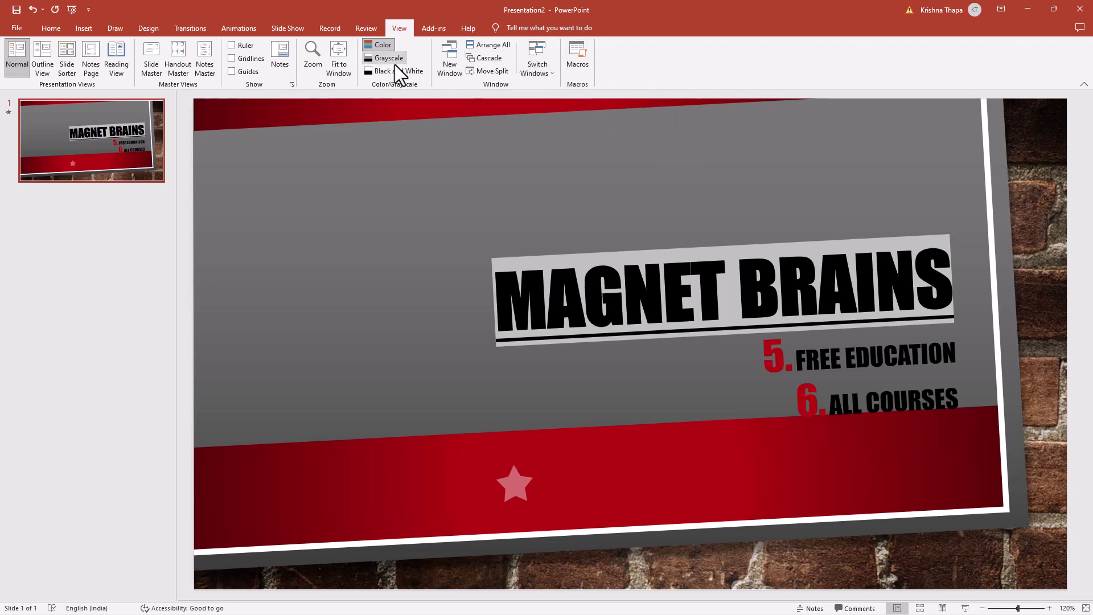
click(434, 27)
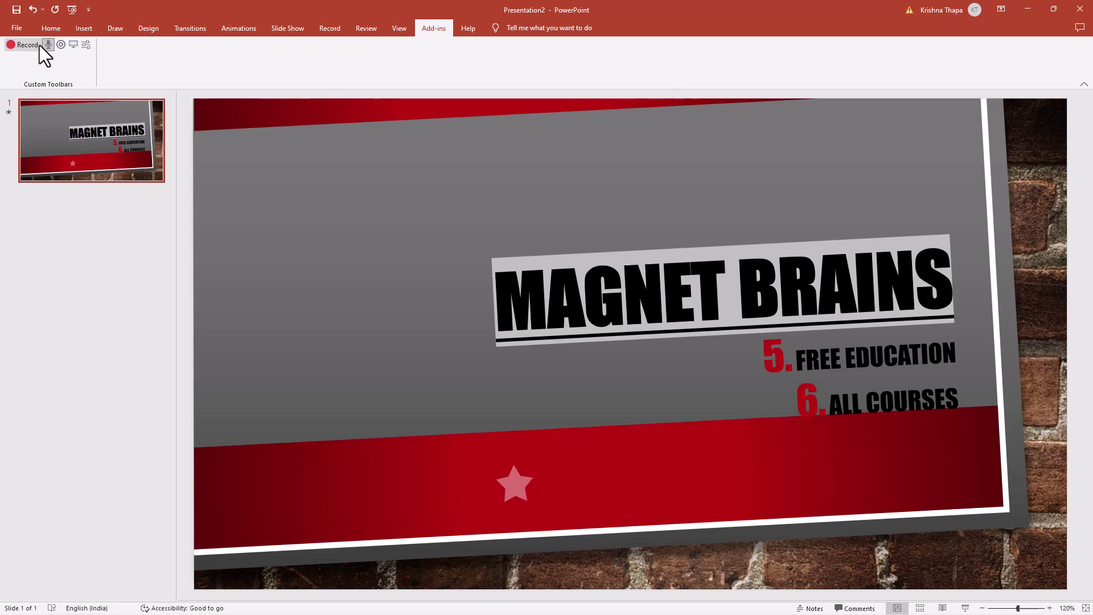
Look over the Help tab's support options, then return to the Home tab
click(466, 28)
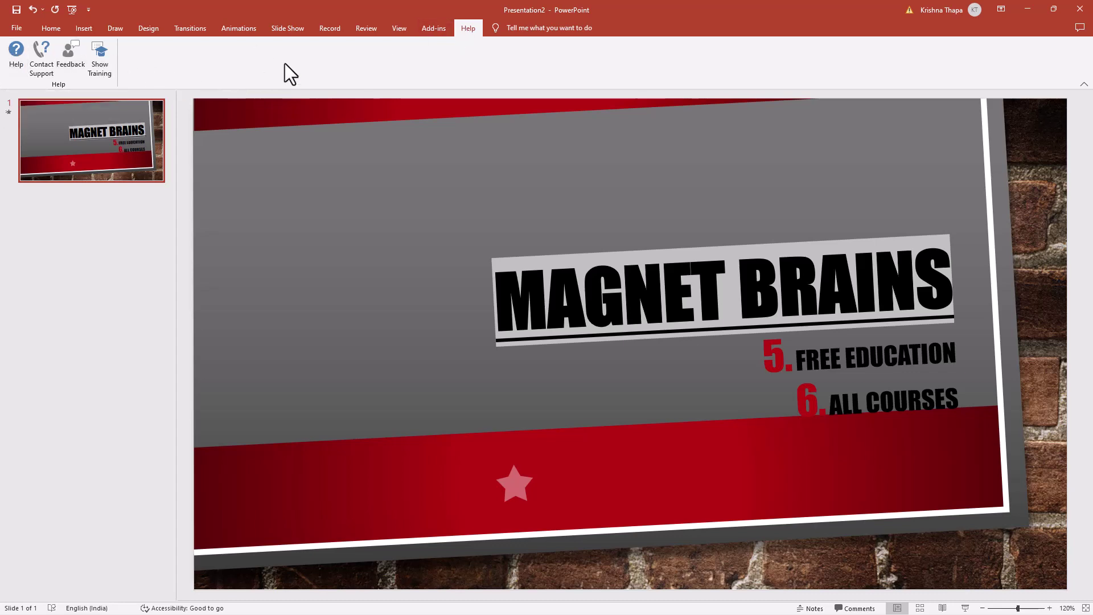
click(55, 29)
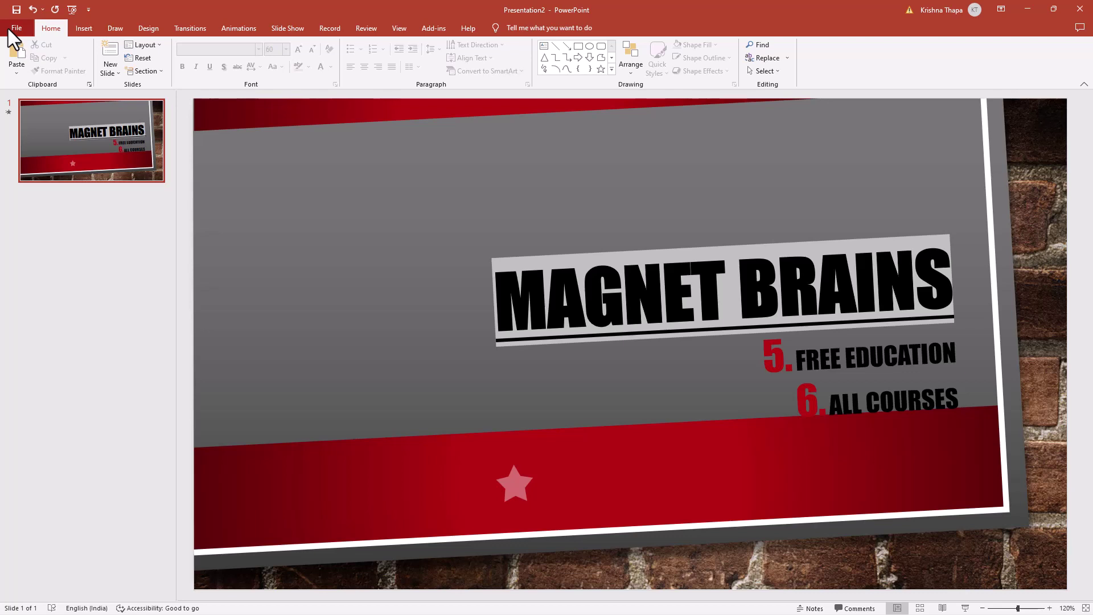
click(15, 28)
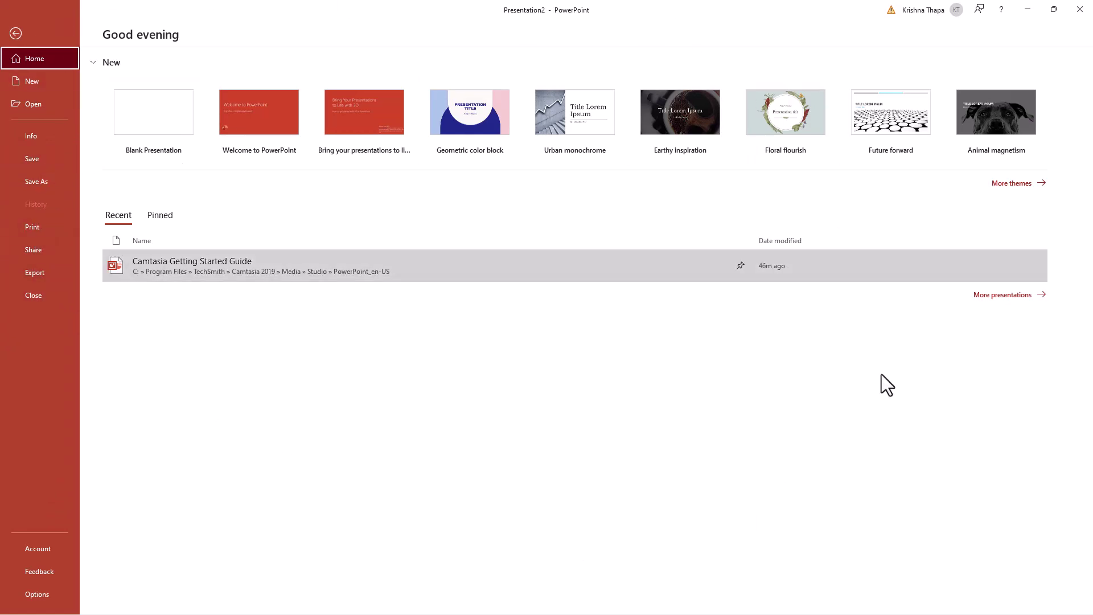
click(15, 33)
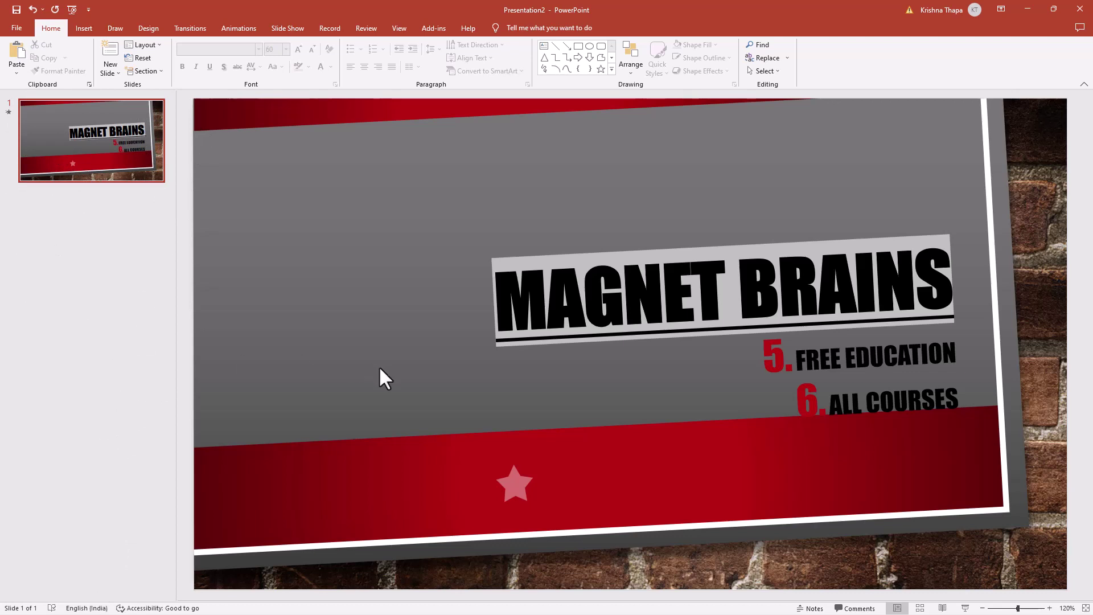
Select the slide 1 thumbnail in the Slides pane
click(117, 170)
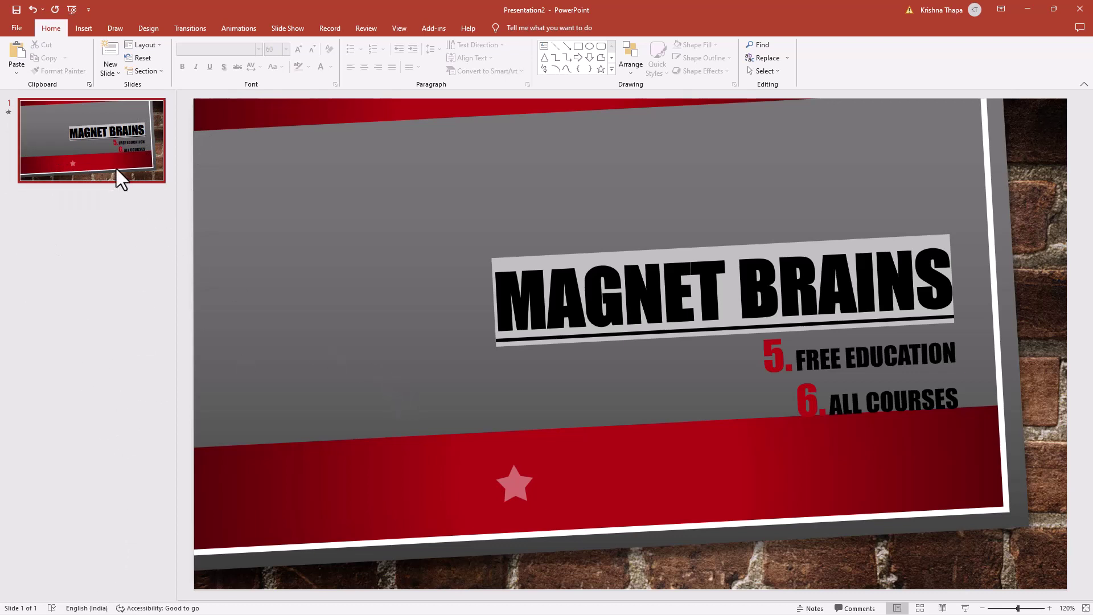